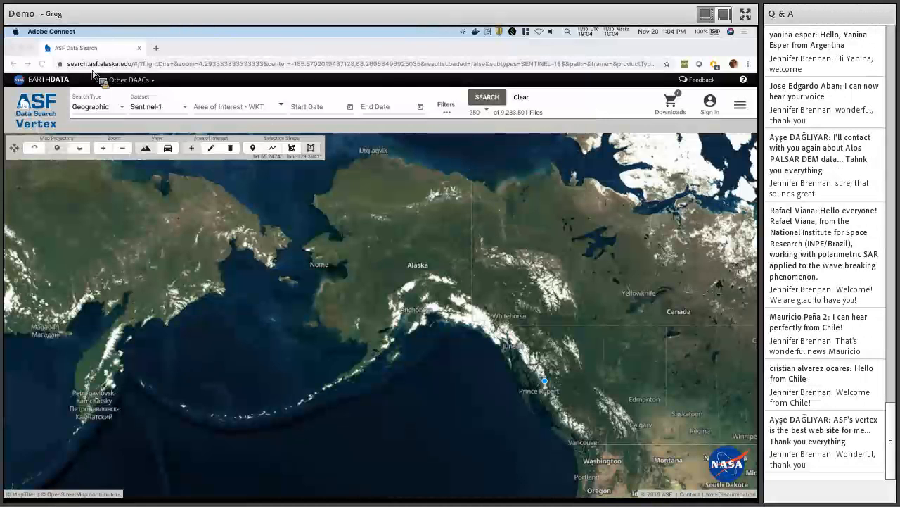
Look through the other DAACs list, the feedback form and the ASF contact page.
key(F1)
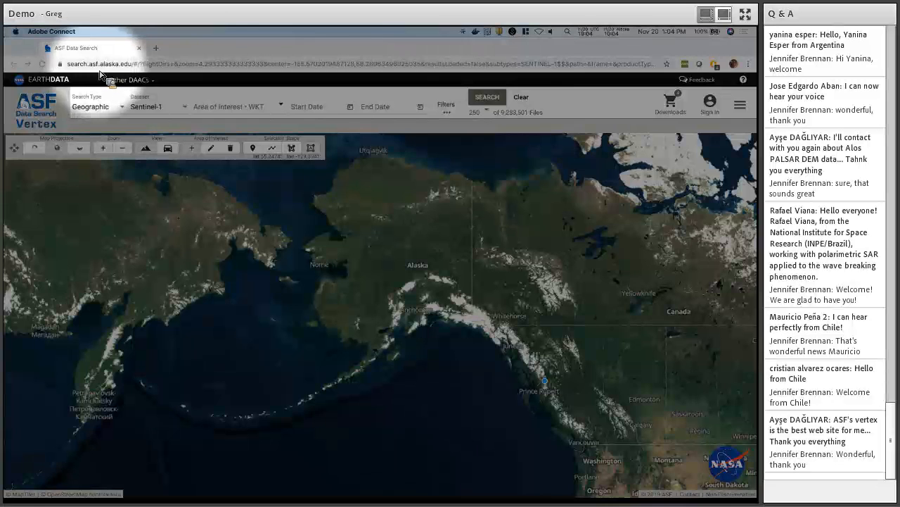
key(F1)
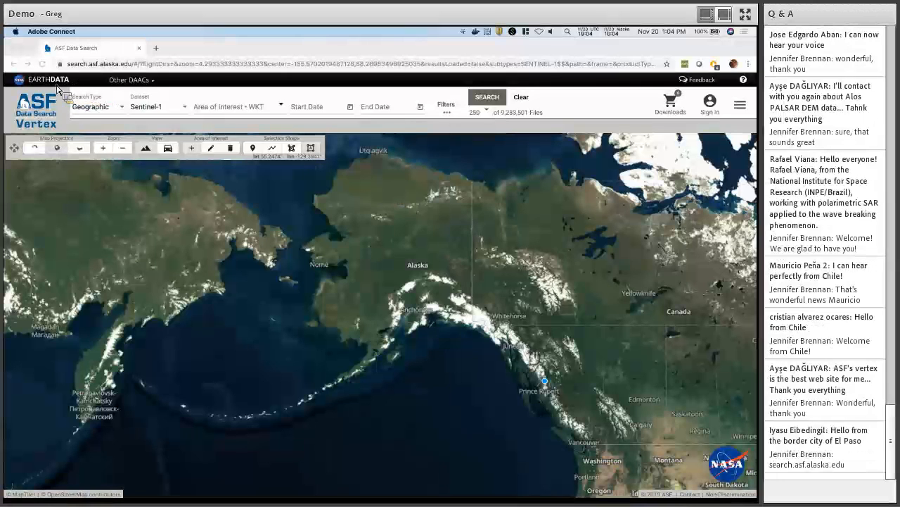
click(145, 81)
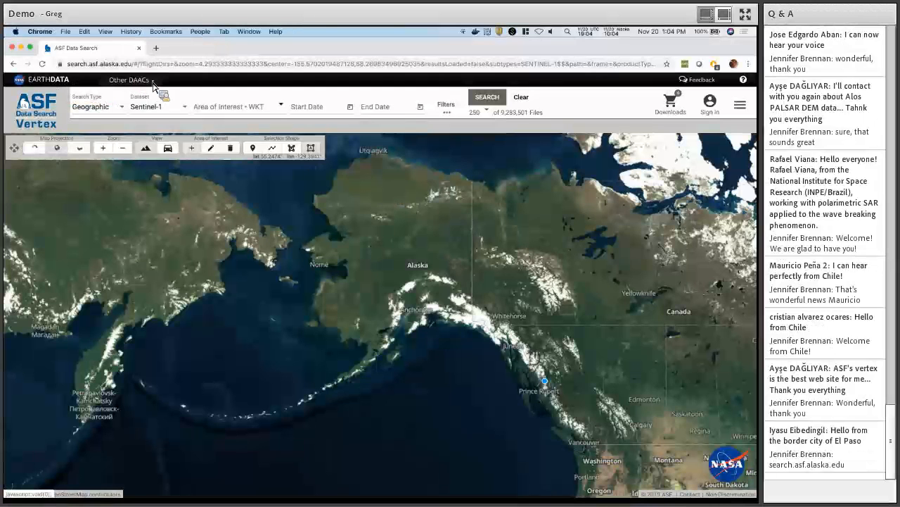
click(155, 82)
click(697, 79)
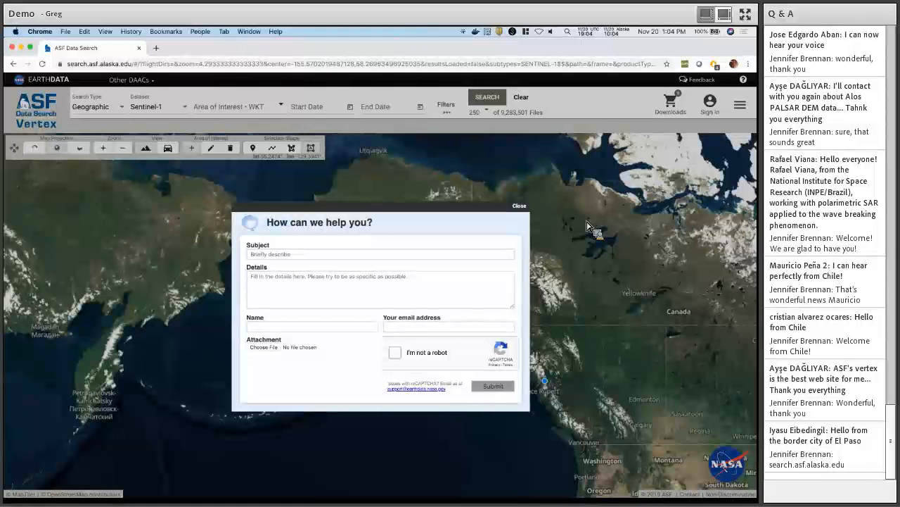
click(519, 206)
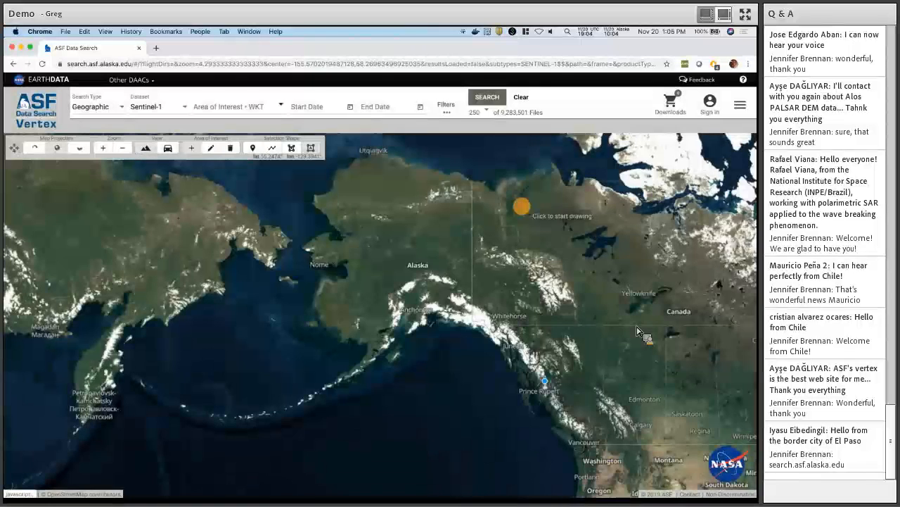
click(693, 496)
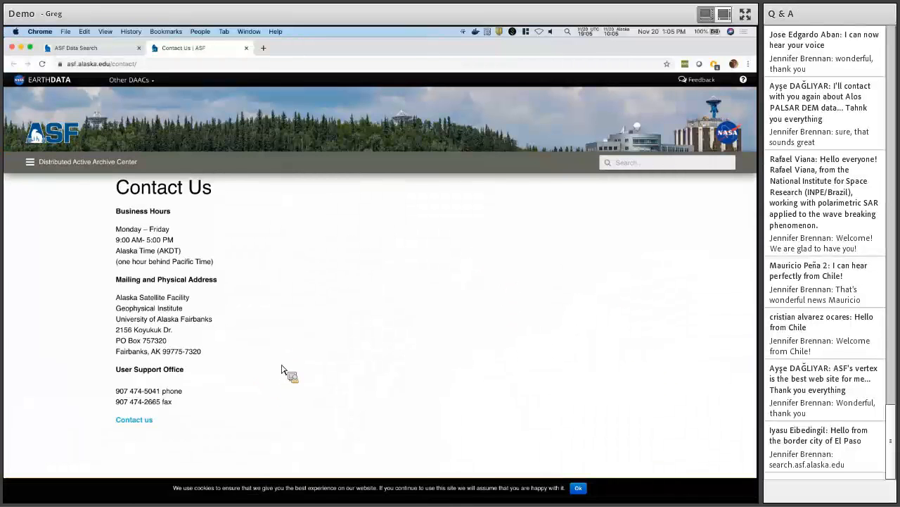
key(super+w)
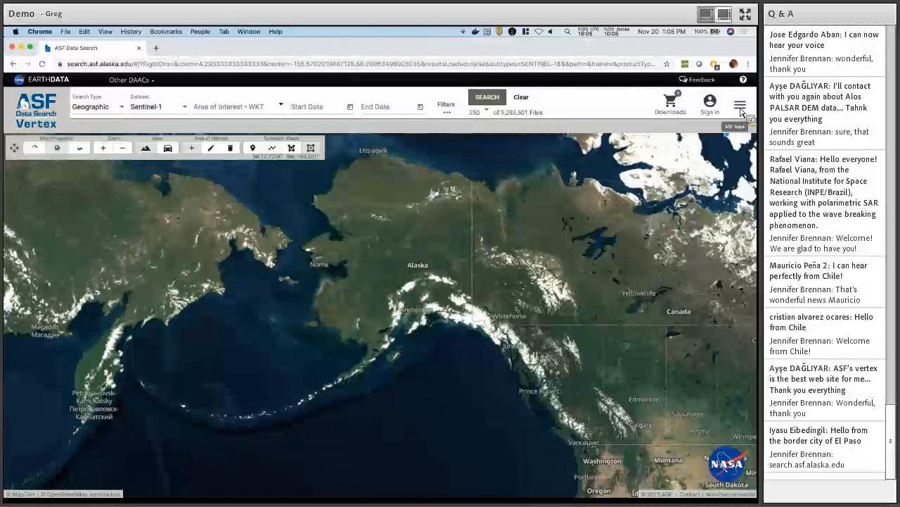
Browse the ASF apps list, the ASF website and the thematic datasets, then dismiss the list.
click(741, 109)
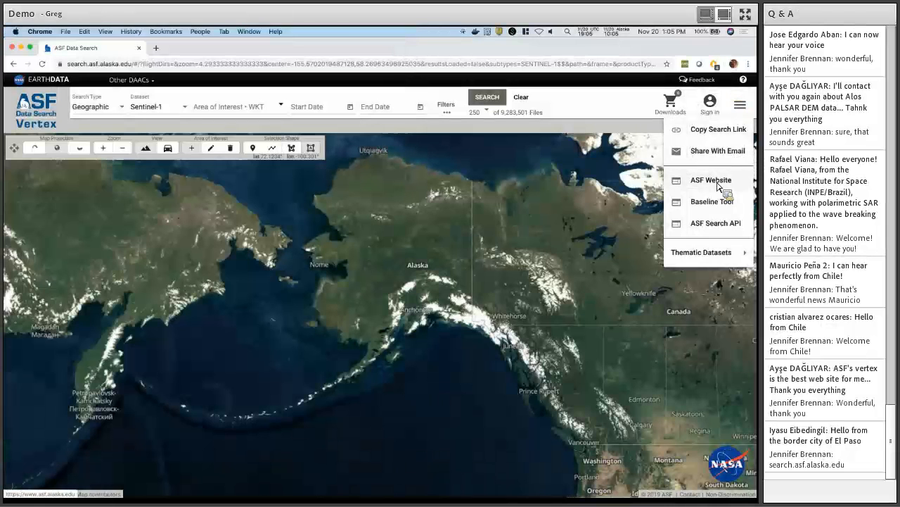
click(719, 184)
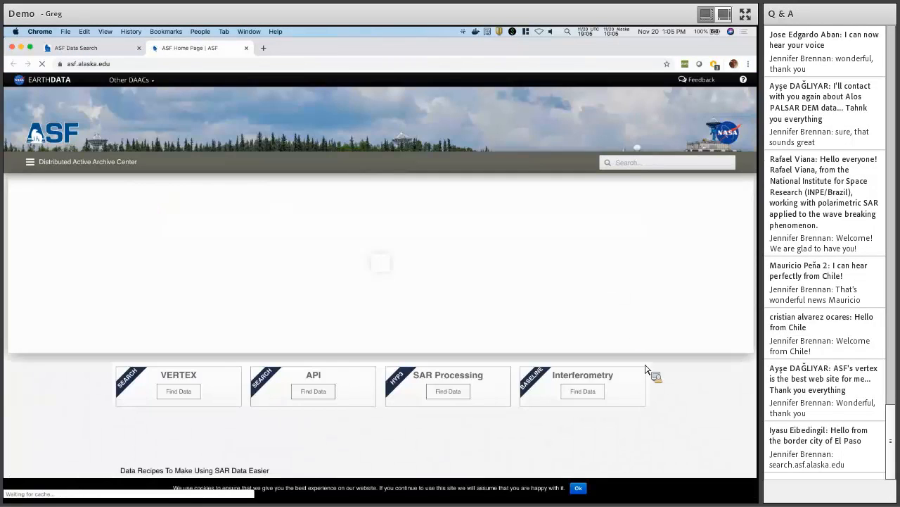
scroll(651, 405, down, 1)
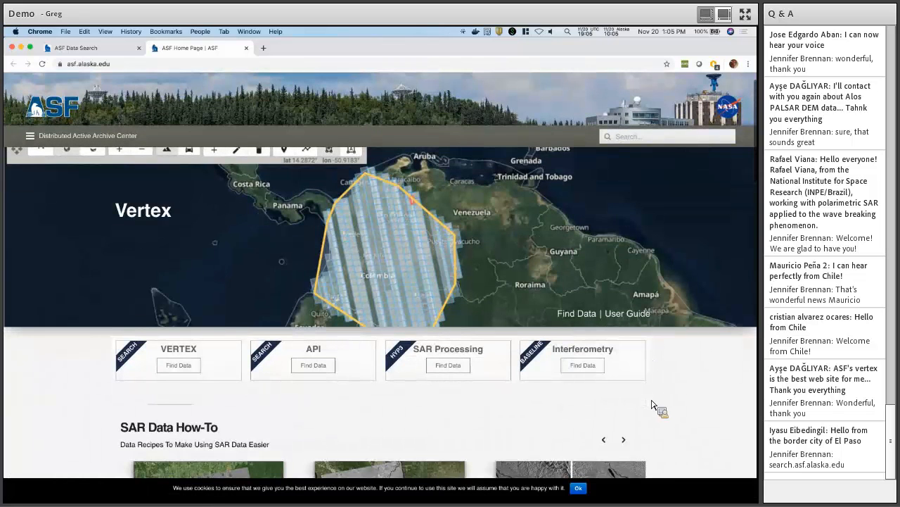
scroll(651, 405, down, 3)
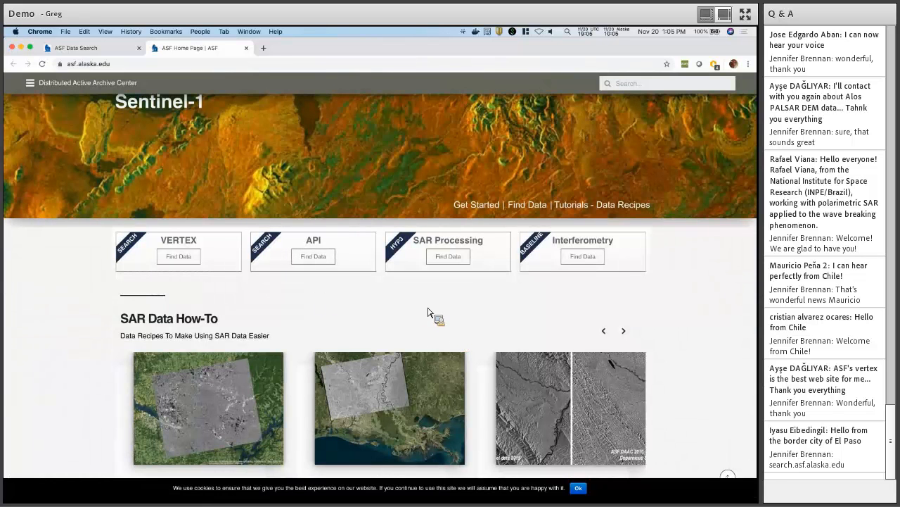
scroll(465, 289, down, 1)
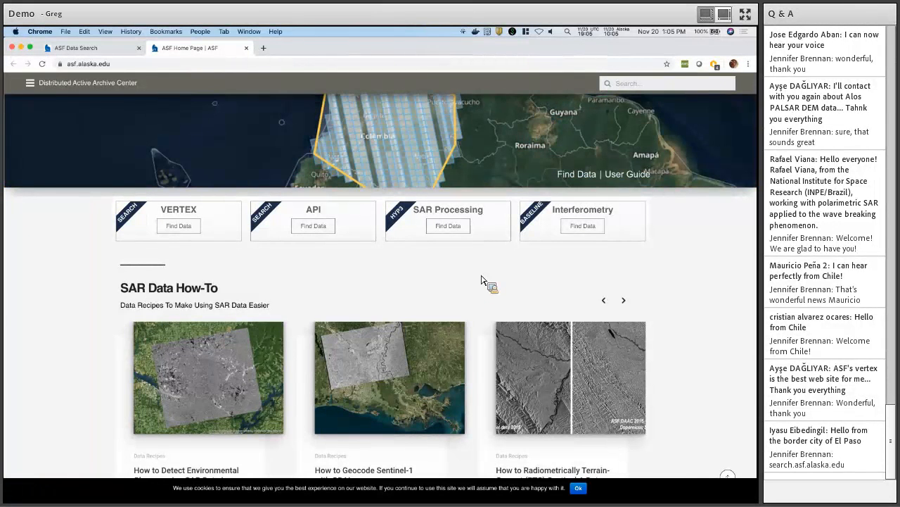
key(super+w)
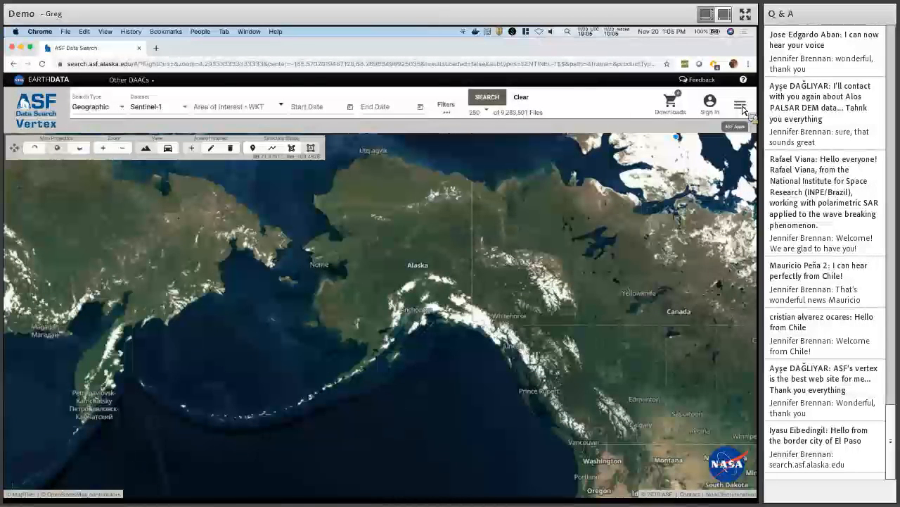
click(743, 107)
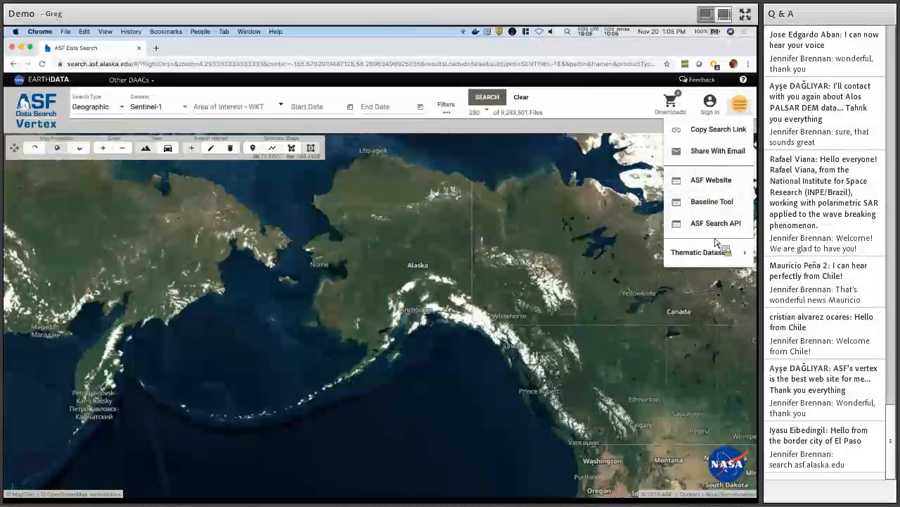
mouse_move(710, 258)
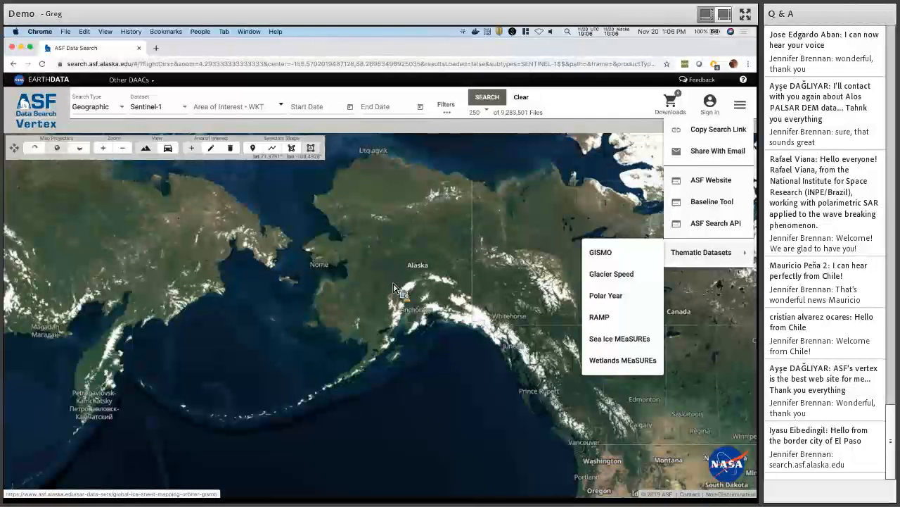
click(609, 102)
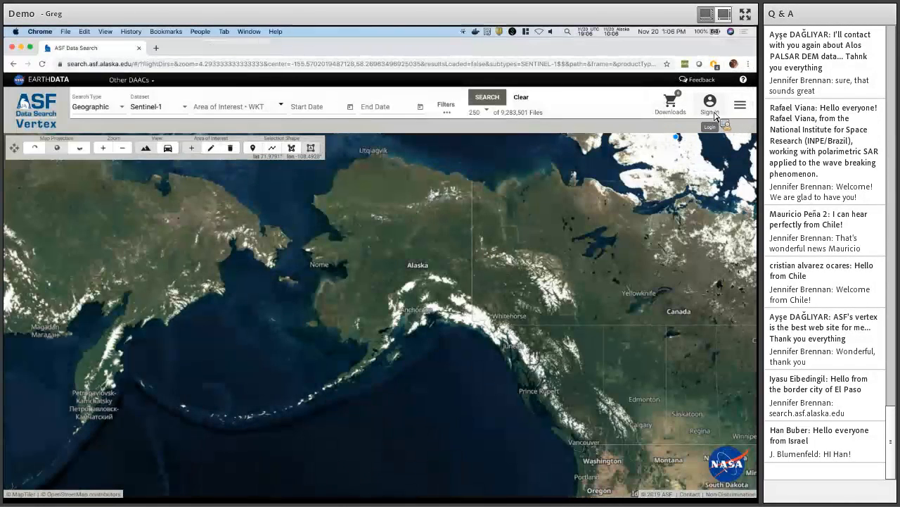
Log in with the Earthdata account username and password.
click(712, 112)
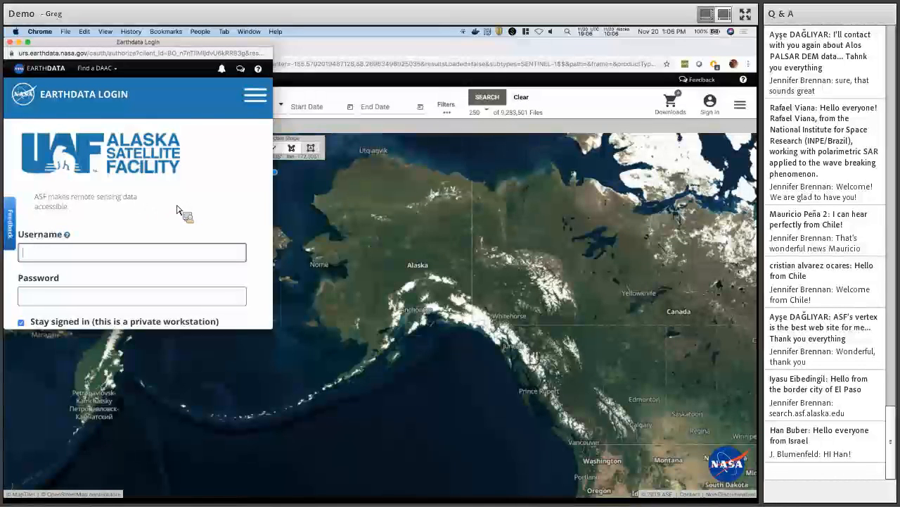
scroll(177, 210, down, 3)
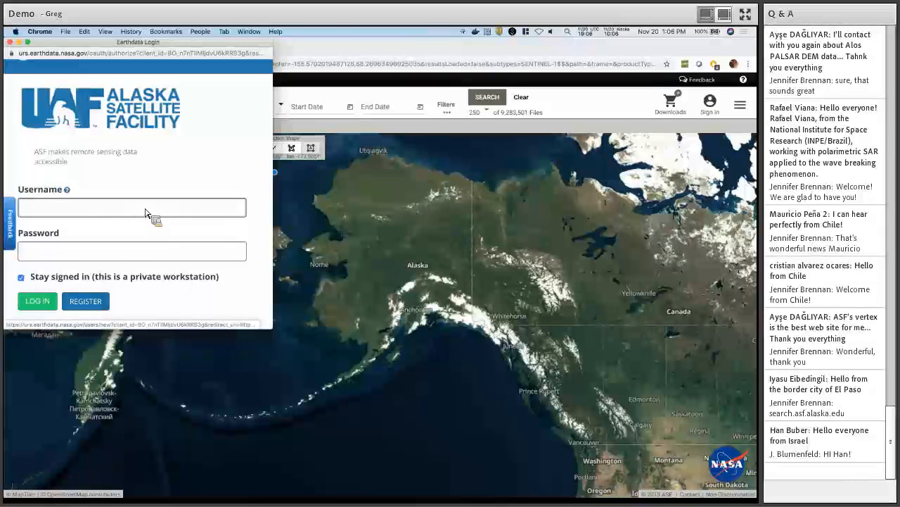
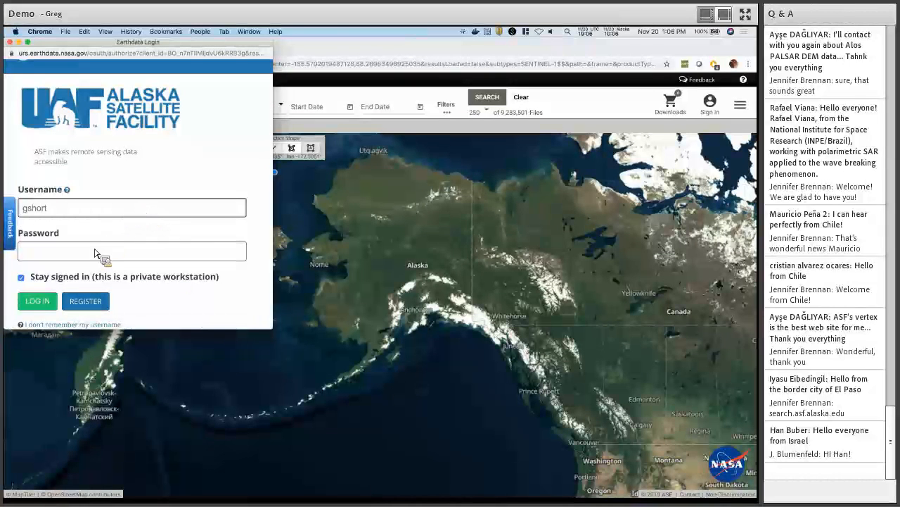
click(96, 256)
text(*********)
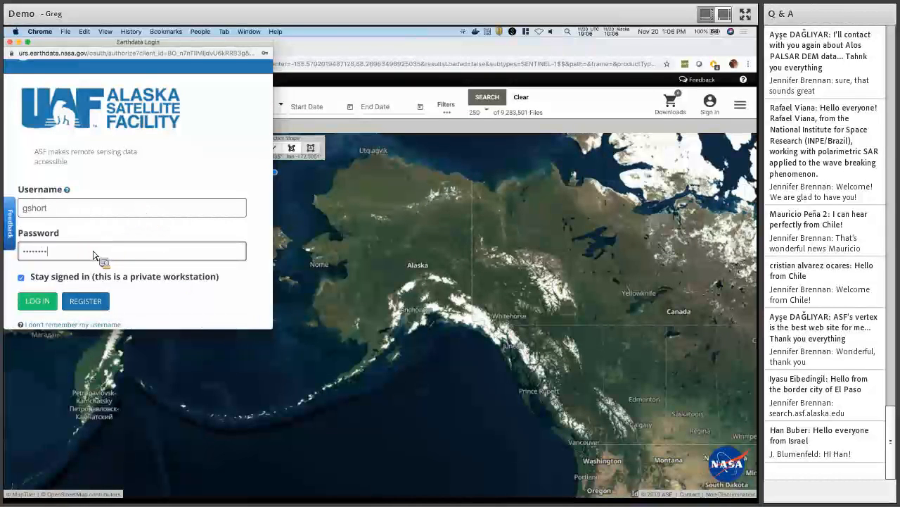
click(39, 303)
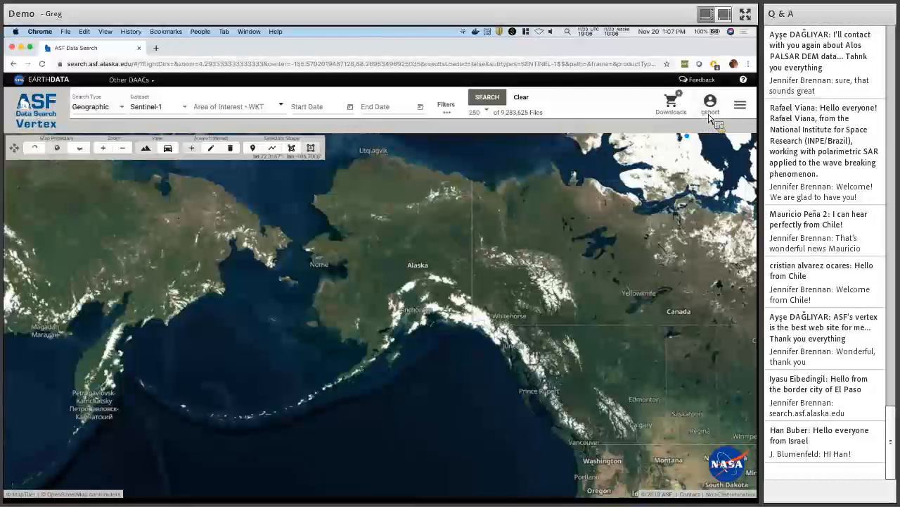
Check the signed-in account options menu, then close it.
key(F1)
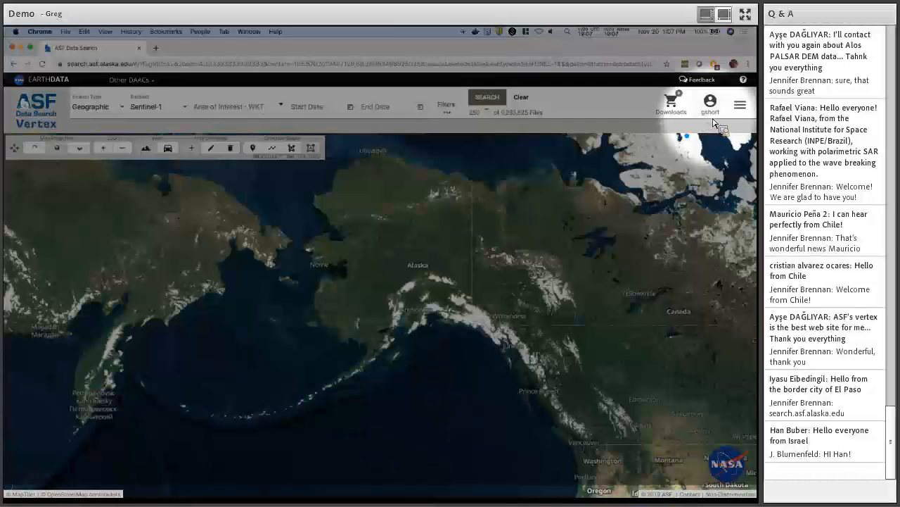
key(F1)
click(710, 102)
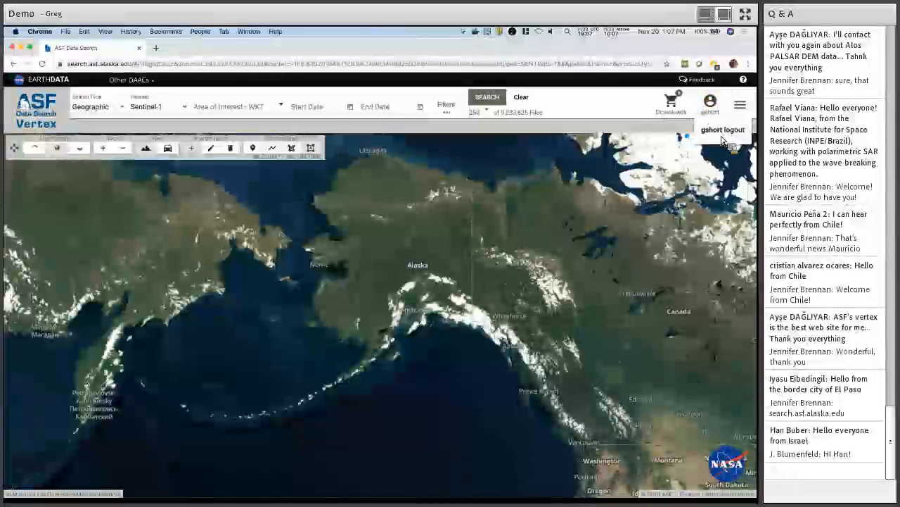
click(622, 104)
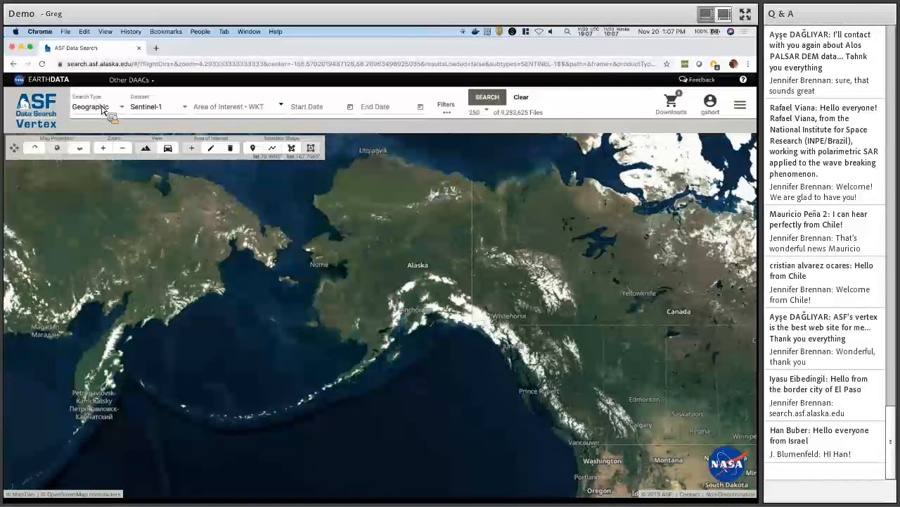
Keep the Geographic search type and scroll the Dataset list from Sentinel-1 to SEASAT and back.
key(F1)
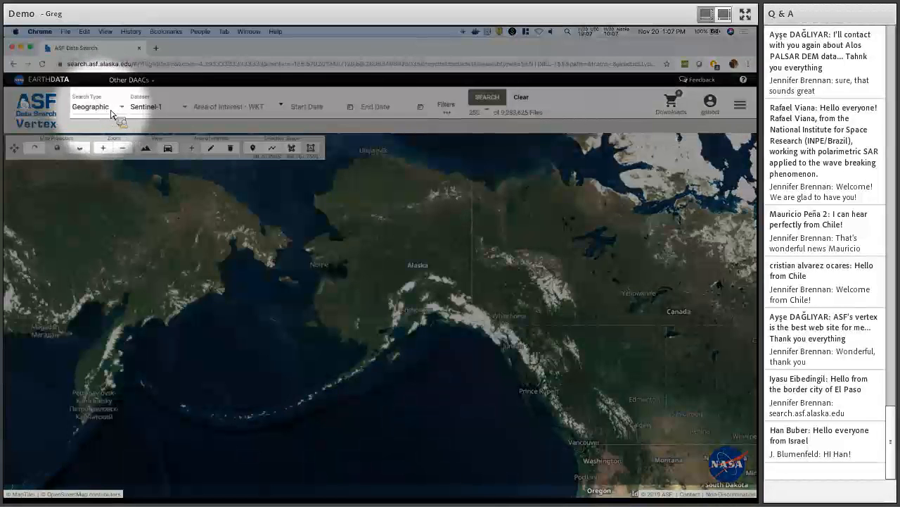
key(F1)
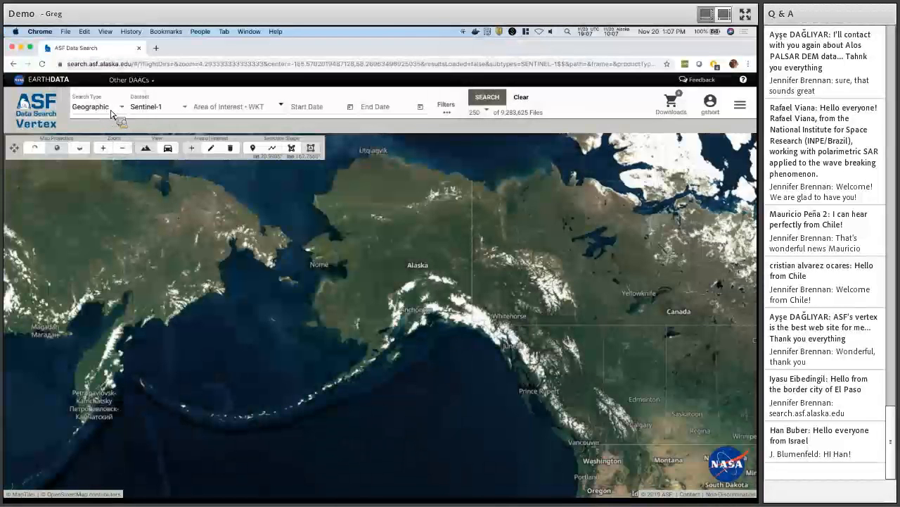
click(111, 112)
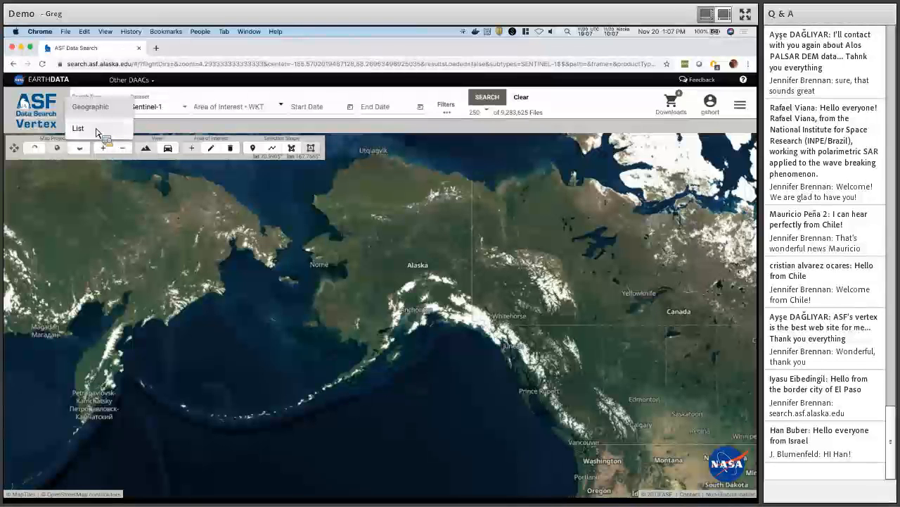
click(93, 110)
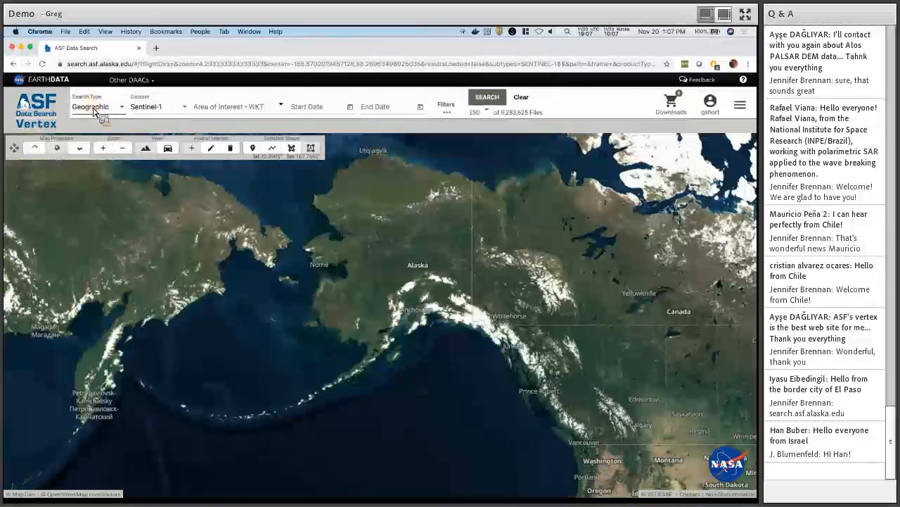
click(183, 111)
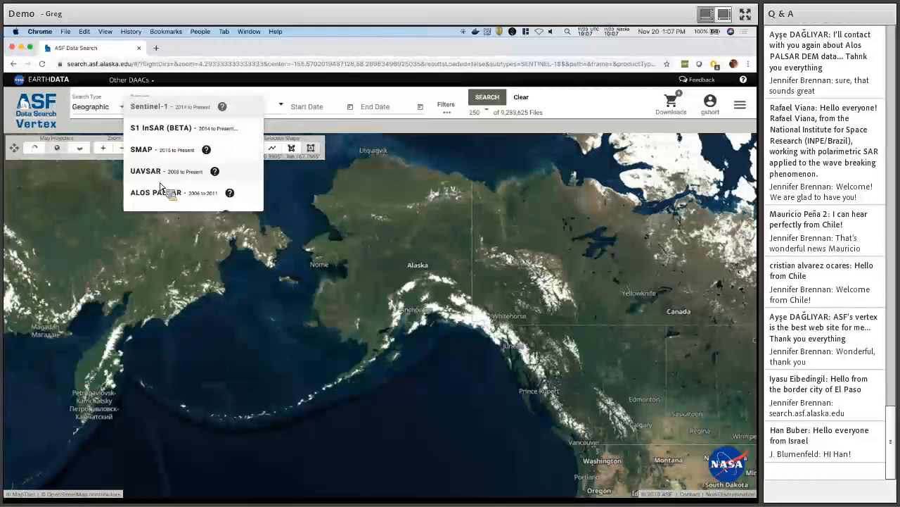
scroll(158, 189, down, 3)
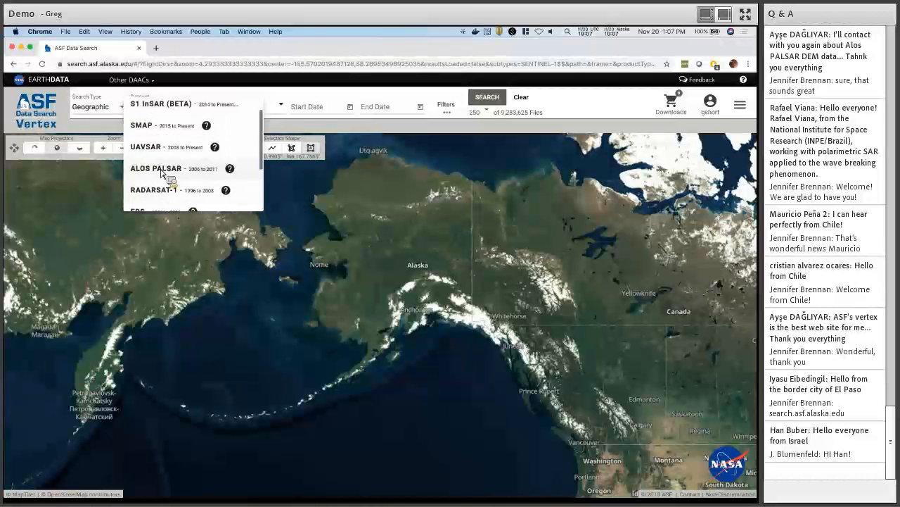
scroll(147, 194, down, 1)
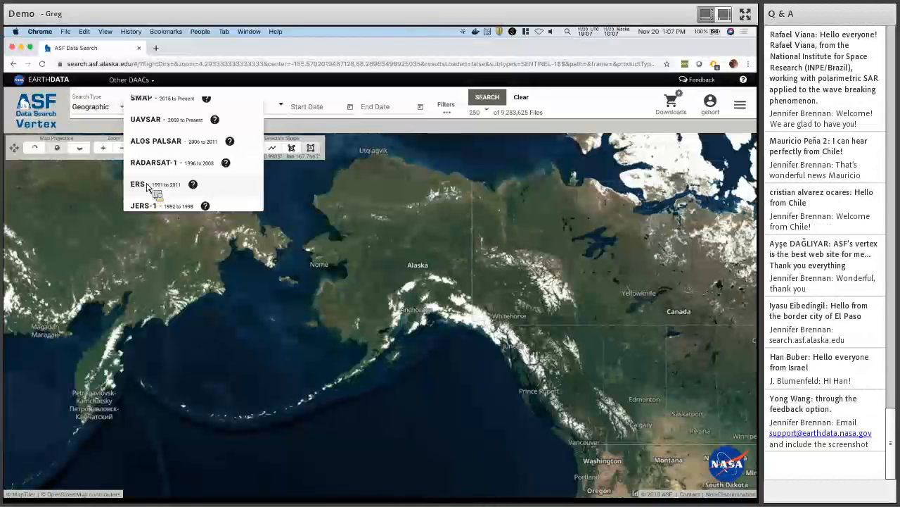
scroll(148, 193, down, 2)
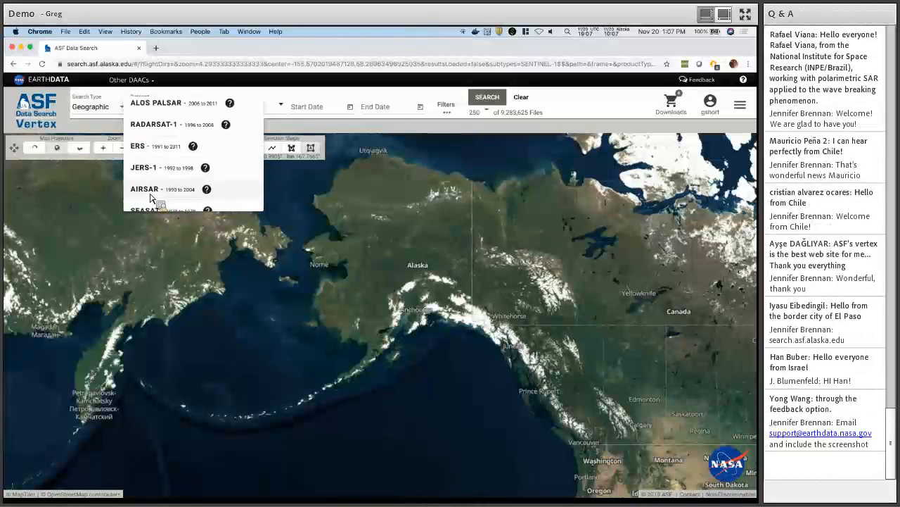
scroll(151, 197, down, 1)
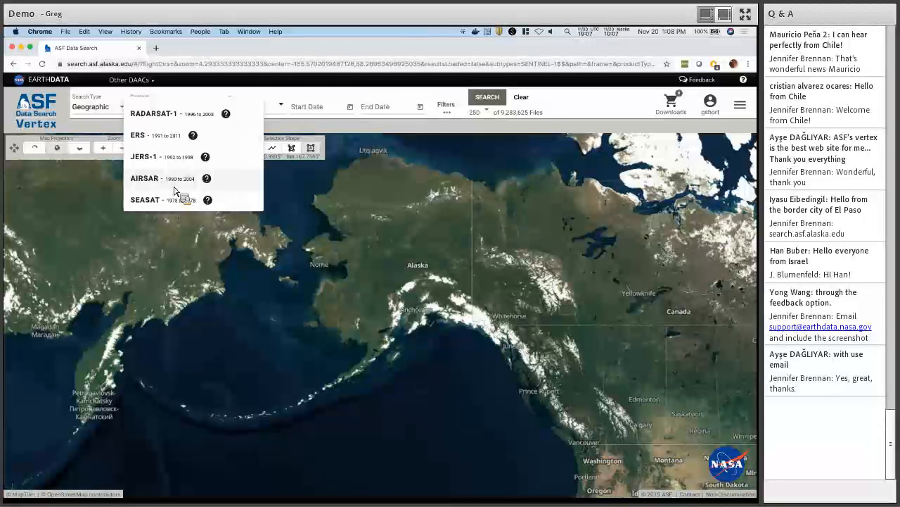
scroll(184, 175, up, 5)
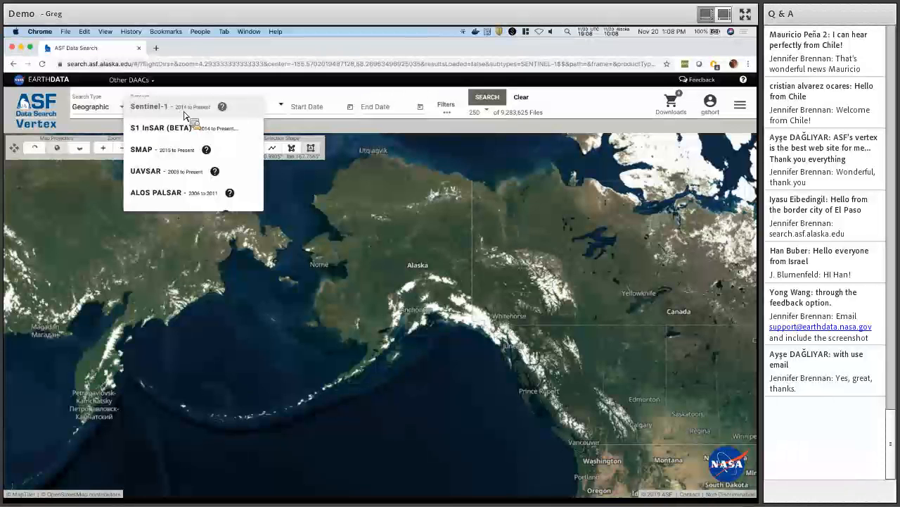
Scroll through the Sentinel-1 dataset help page, then close it to return to the search.
click(223, 106)
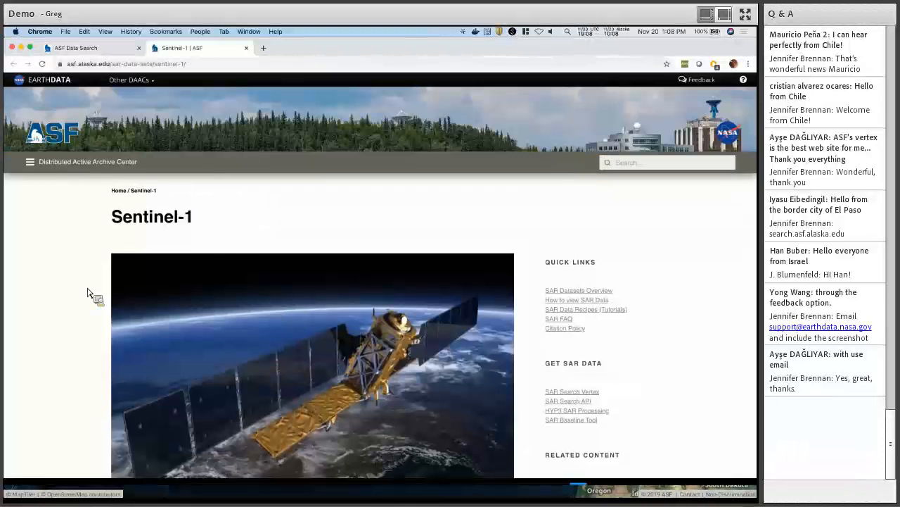
scroll(90, 293, down, 3)
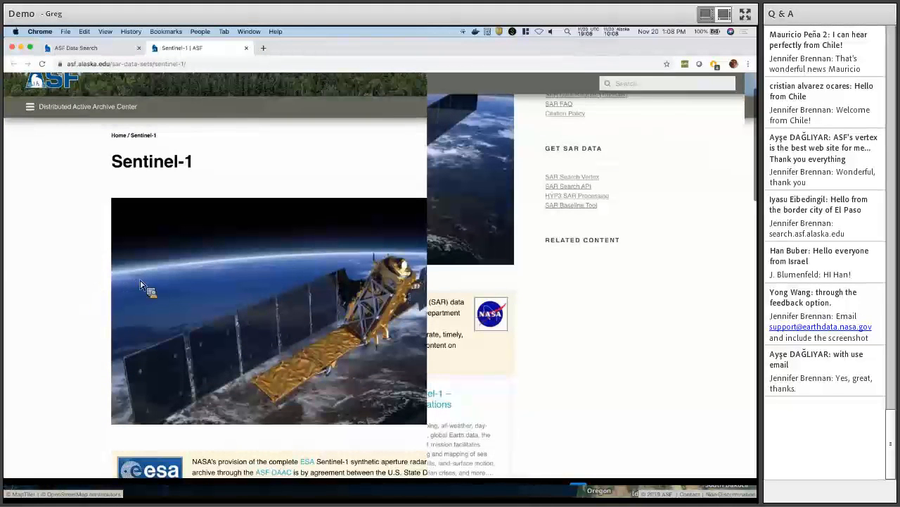
scroll(208, 299, down, 3)
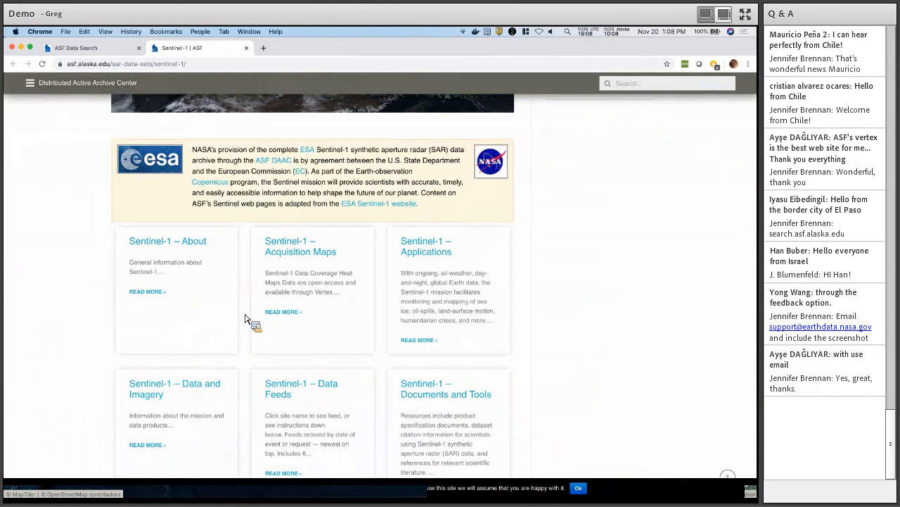
key(super+w)
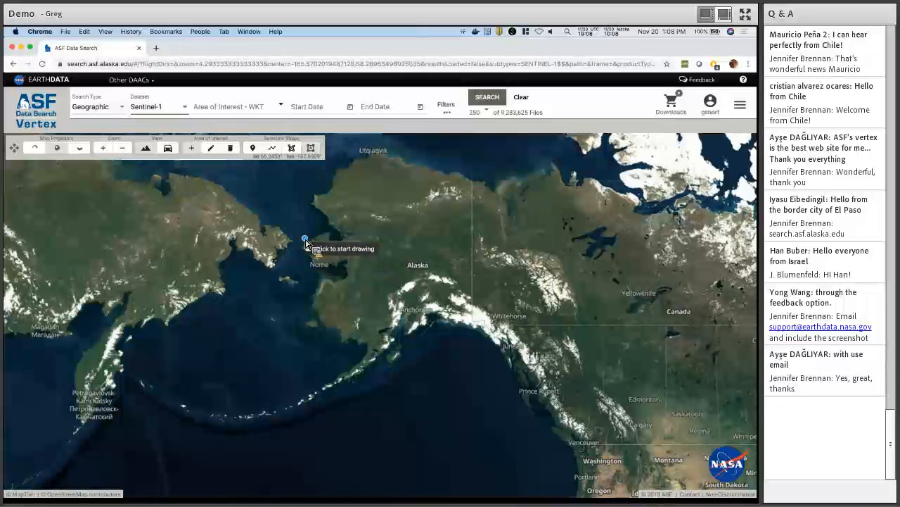
Draw a box area just west of Nome and search Sentinel-1 with the 250-file limit.
click(285, 234)
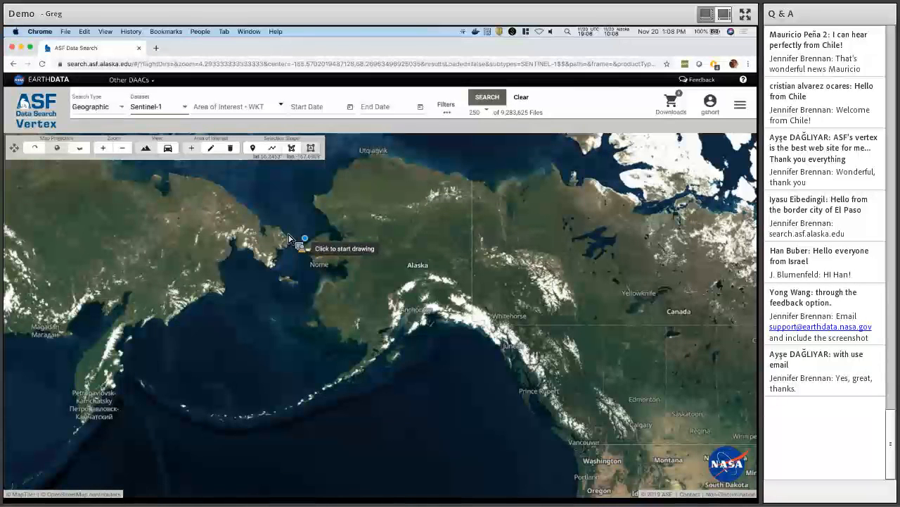
click(317, 262)
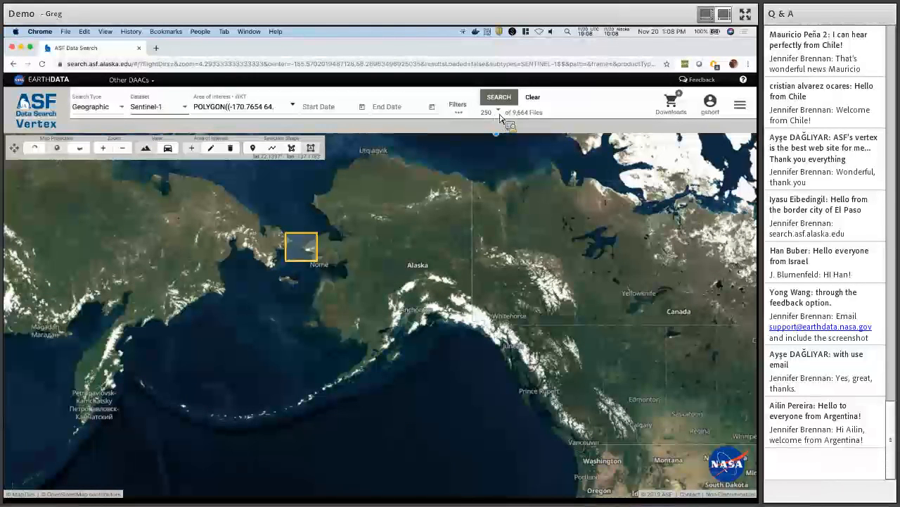
click(499, 114)
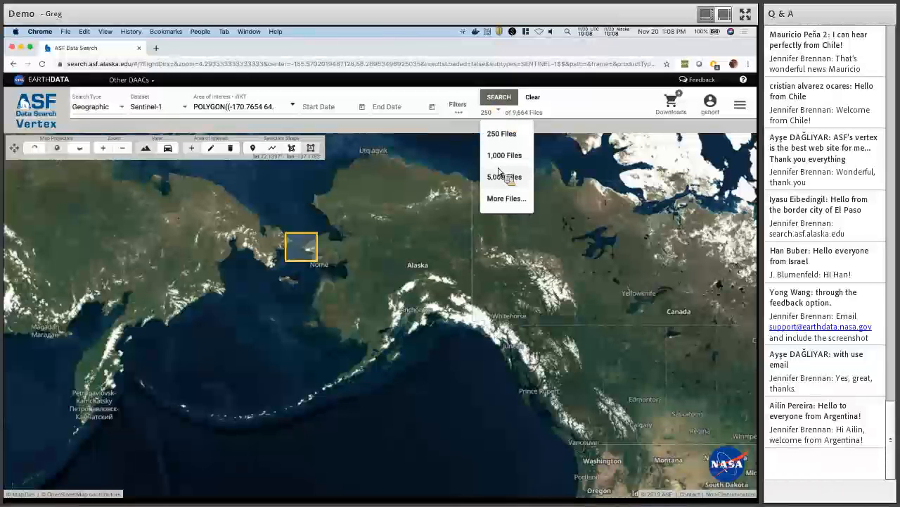
click(496, 114)
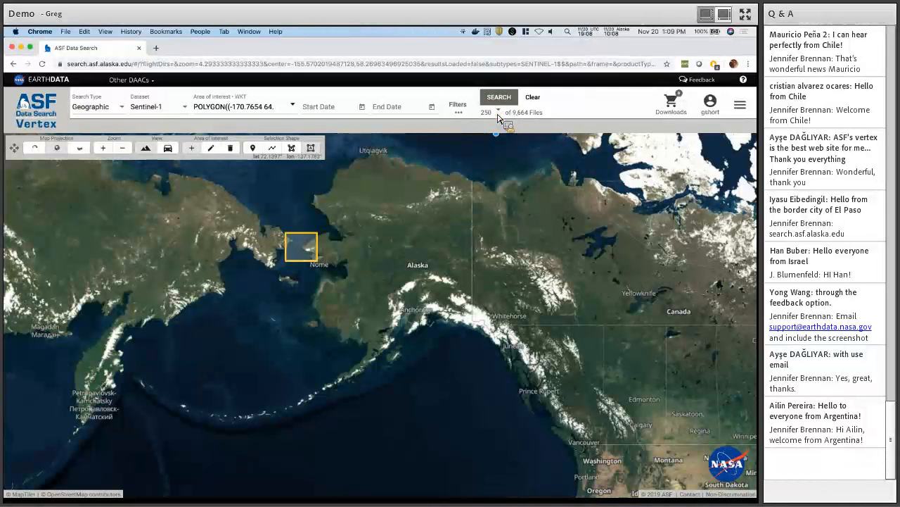
click(501, 97)
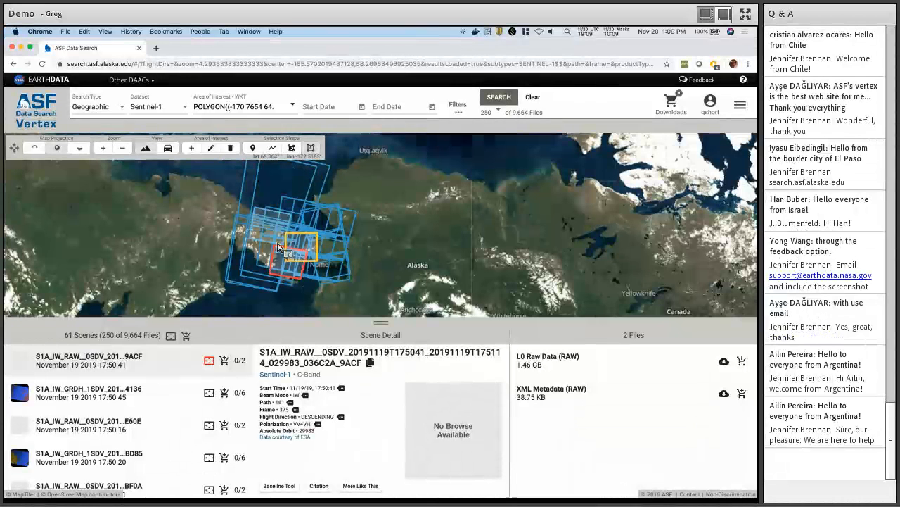
Open the details of the 19 November 2019 S1A_IW_GRDH scene ending 4136.
click(85, 406)
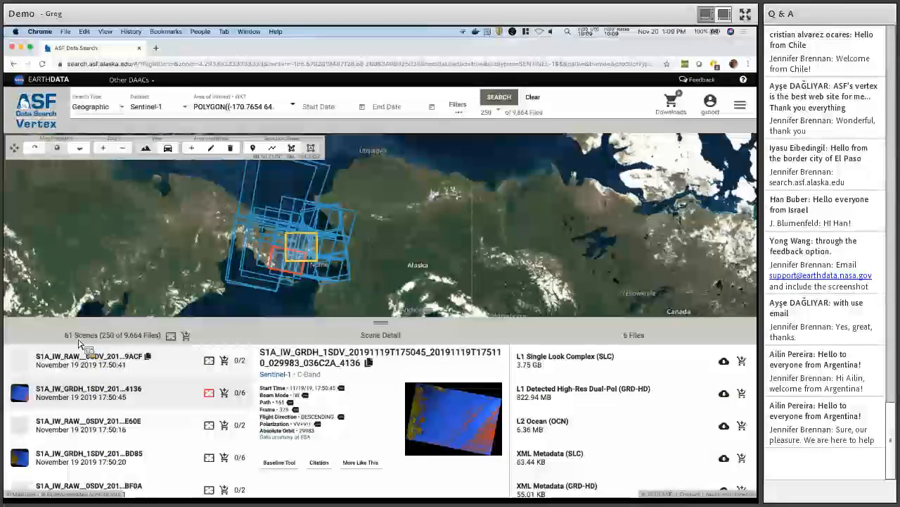
key(F1)
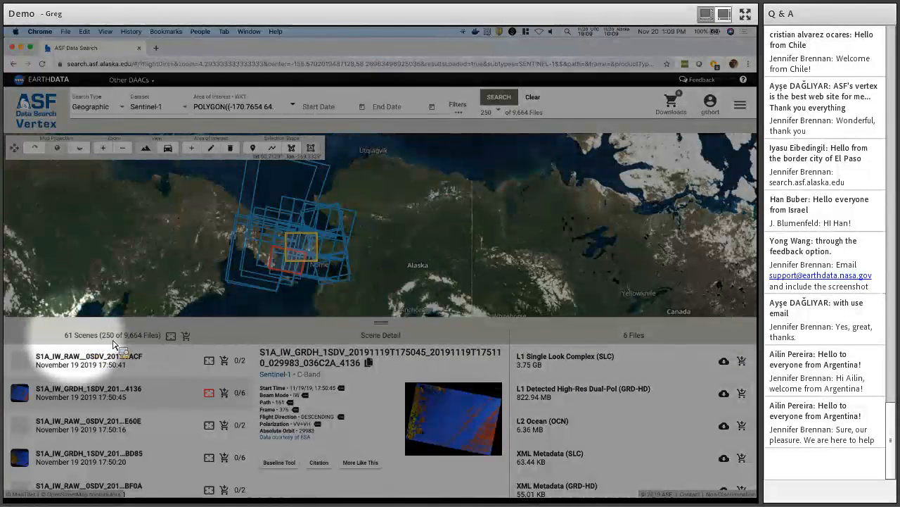
key(F1)
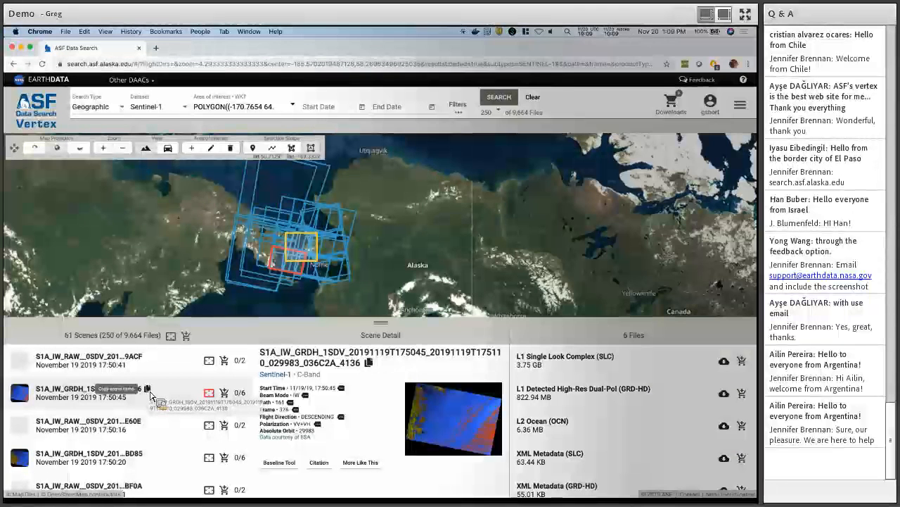
key(F1)
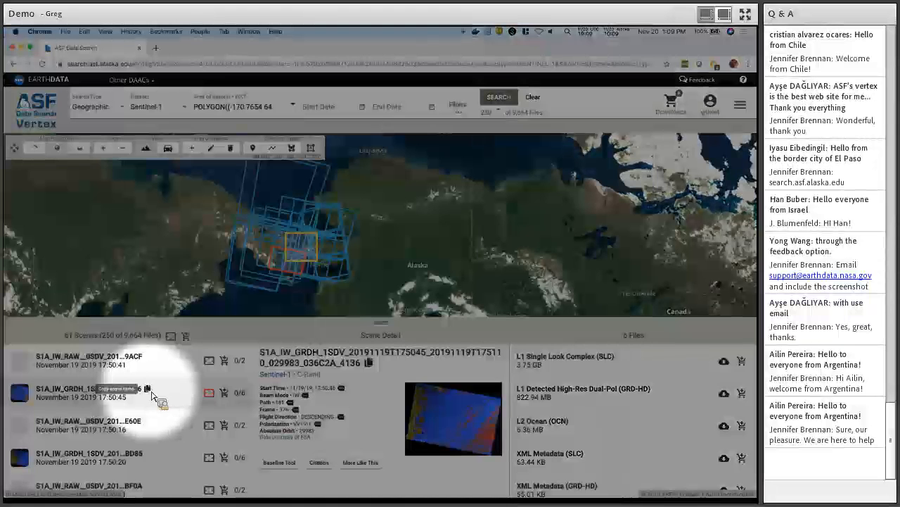
key(F1)
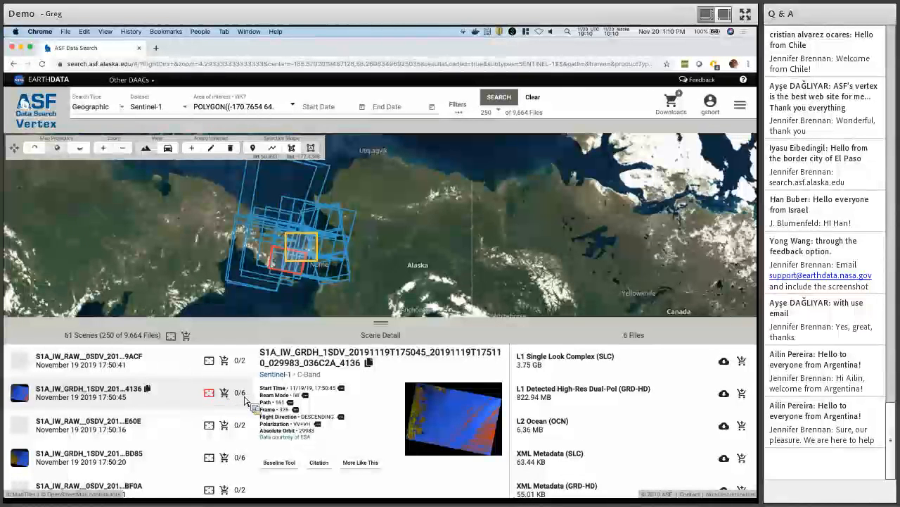
Copy scene 4136's full name and scroll through its six files, from SLC 3.75 GB to the XML metadata.
click(367, 362)
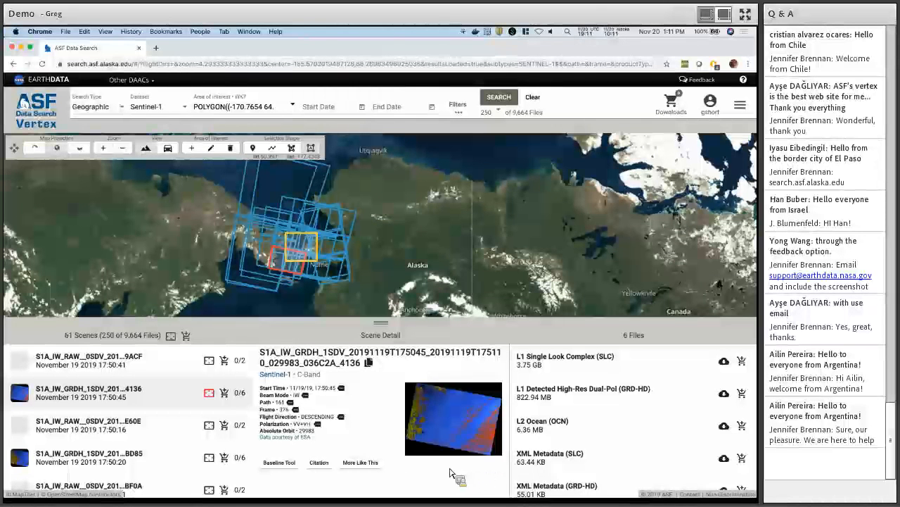
mouse_move(636, 375)
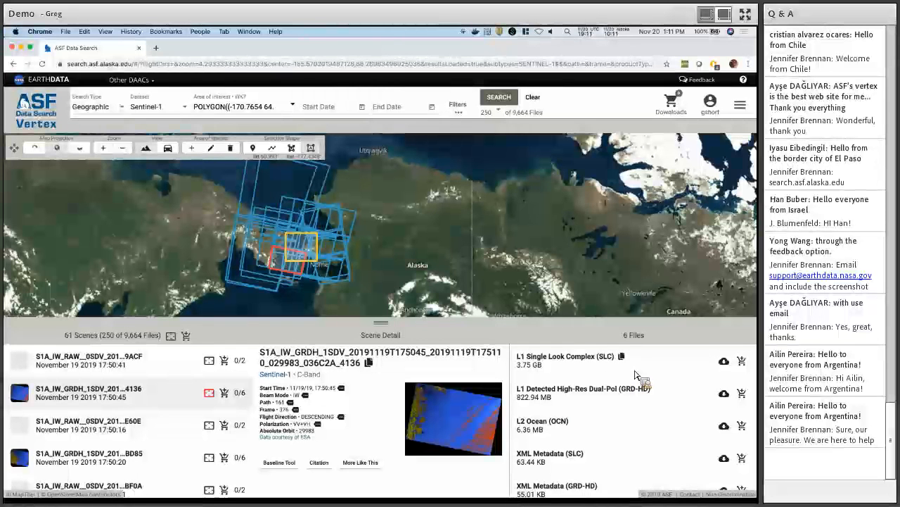
key(F1)
key(F1)
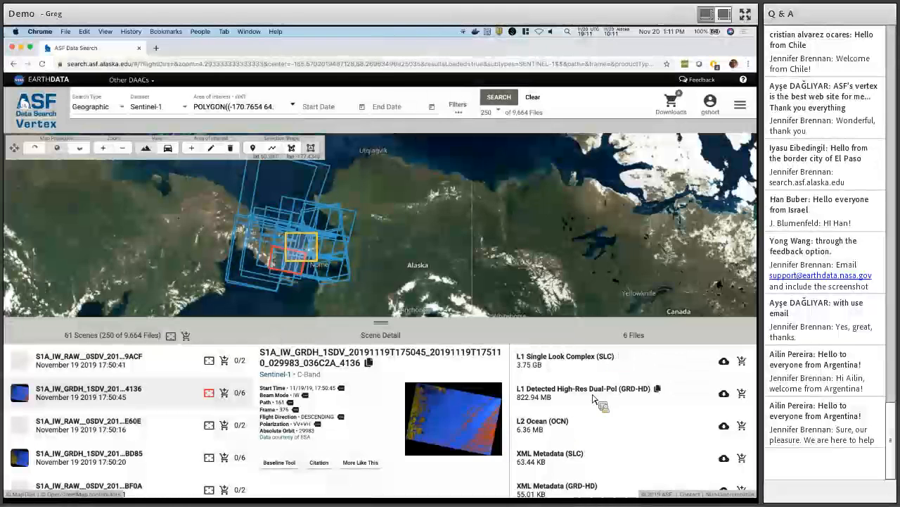
scroll(556, 436, down, 1)
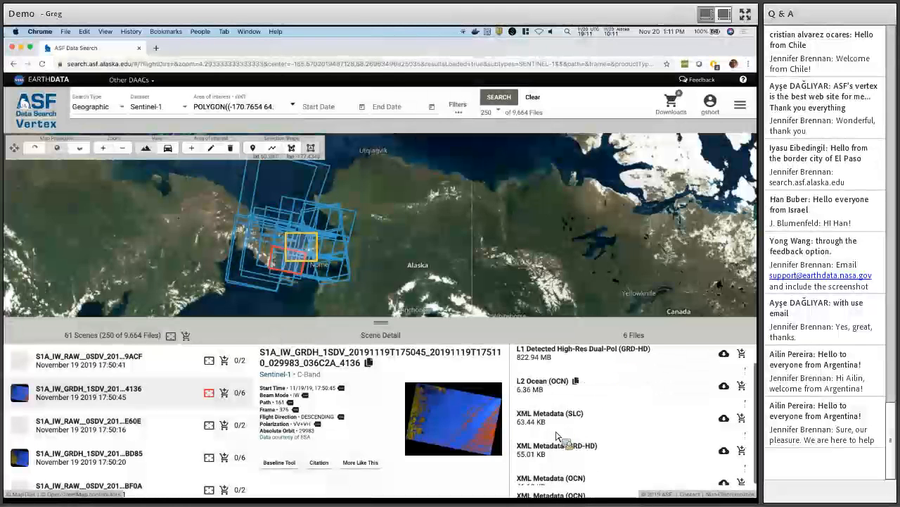
scroll(559, 433, up, 1)
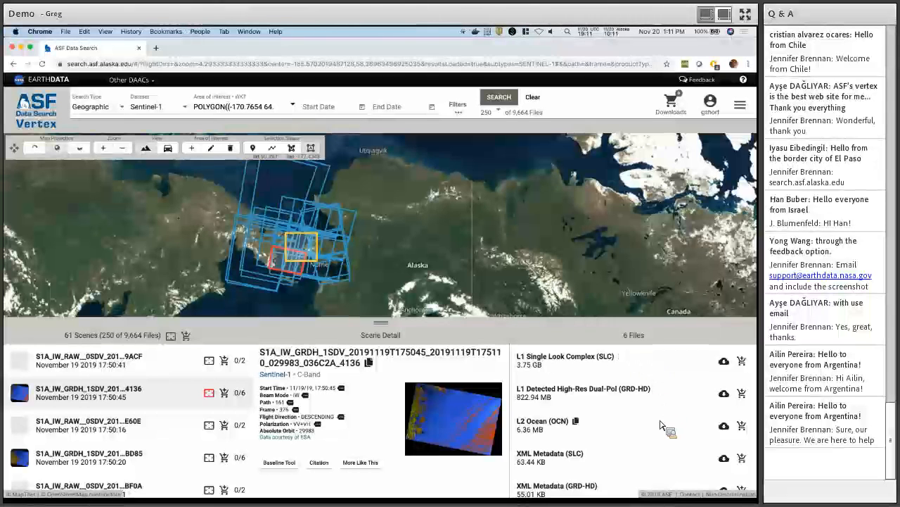
scroll(661, 425, down, 1)
scroll(662, 425, down, 1)
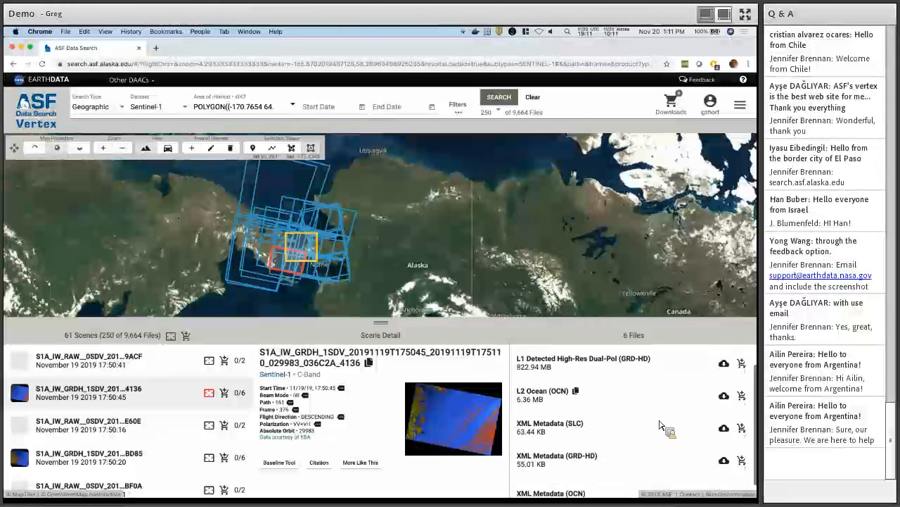
scroll(661, 425, down, 1)
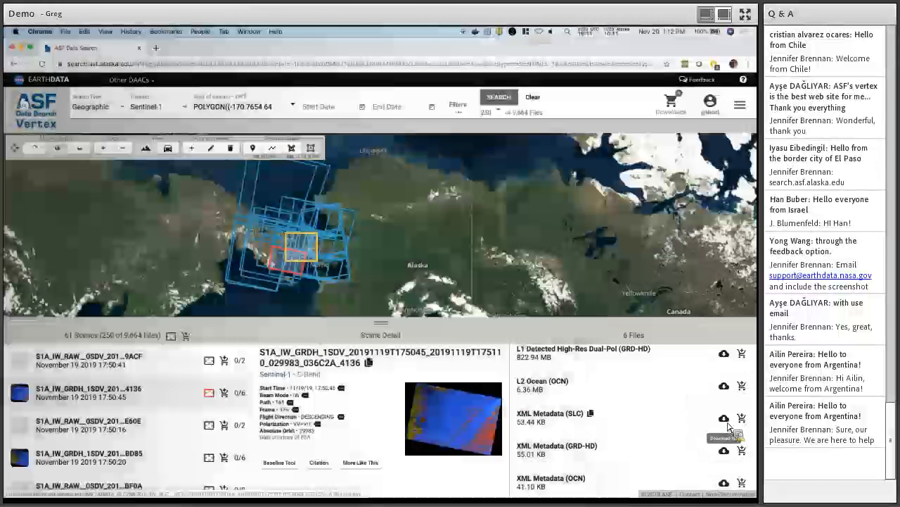
click(727, 423)
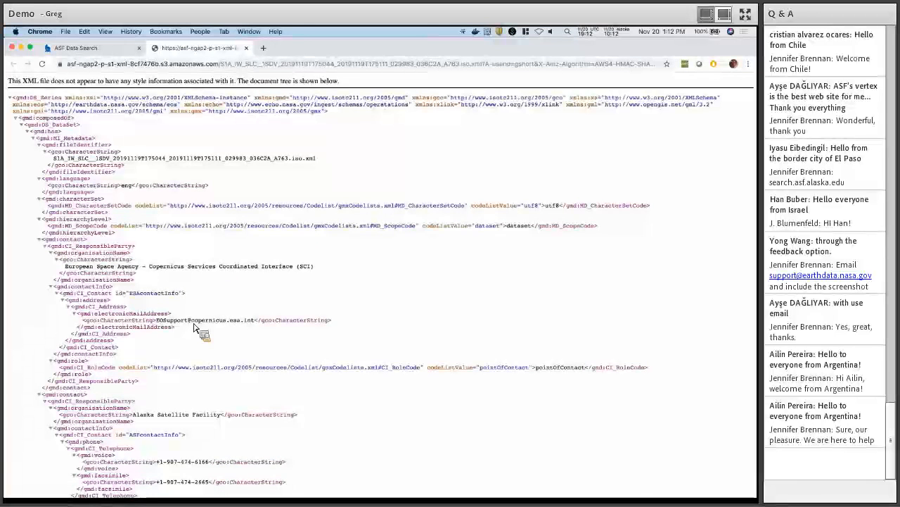
scroll(196, 328, down, 1)
scroll(195, 328, down, 3)
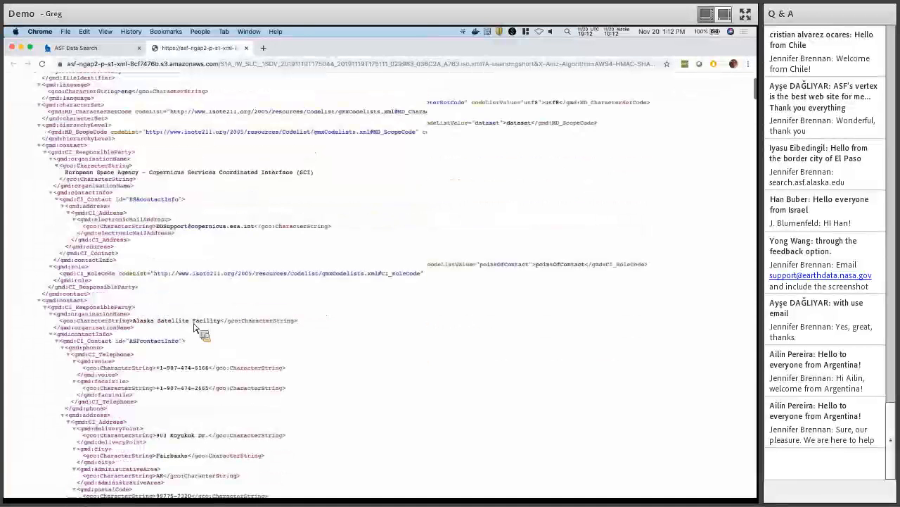
scroll(195, 329, down, 7)
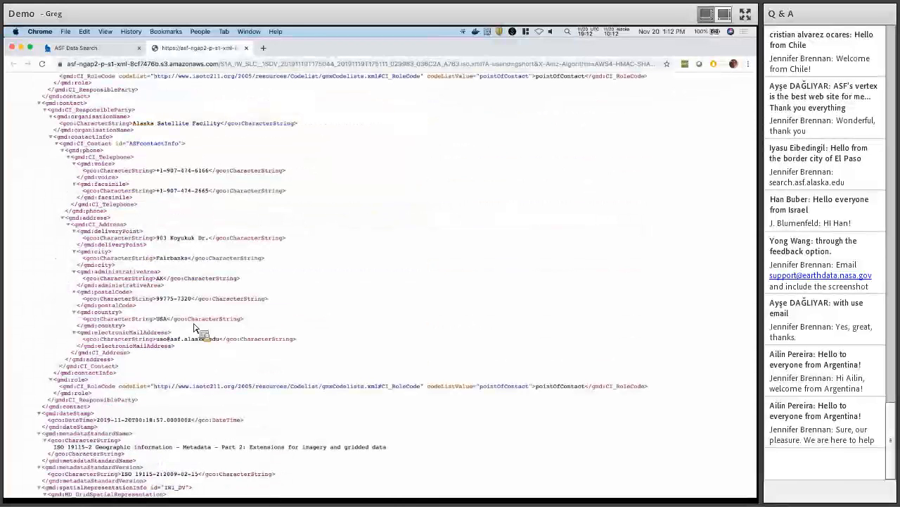
key(super+w)
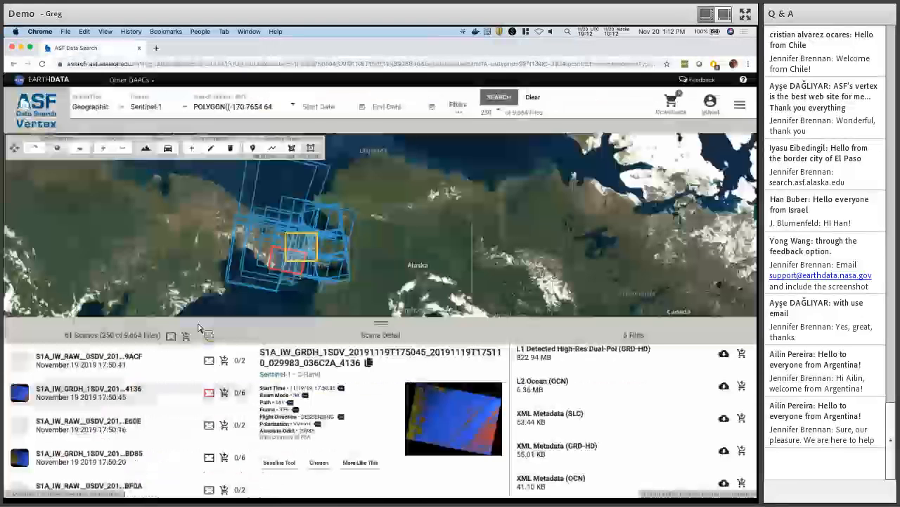
Clear the search results and drawn area of interest from the Alaska map.
click(534, 100)
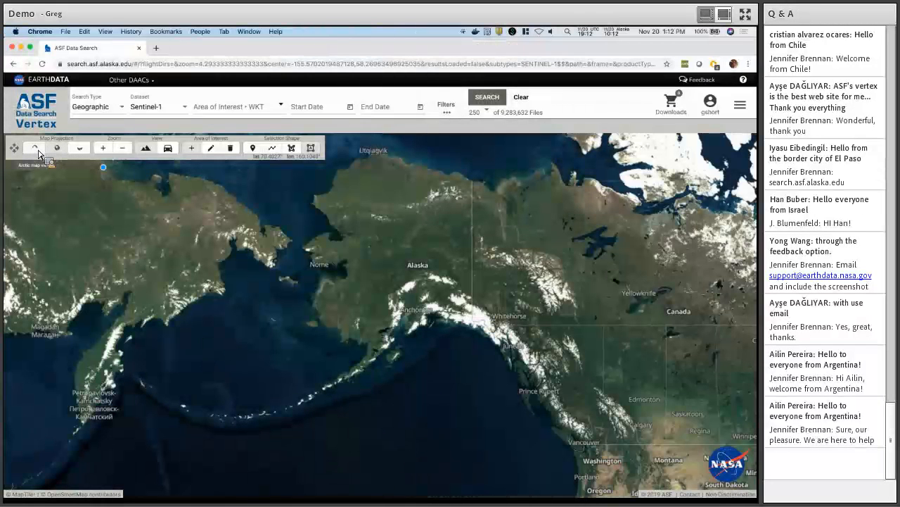
Draw two trial boxes on the Arctic polar map, clear them, then switch to the Antarctic projection.
click(38, 151)
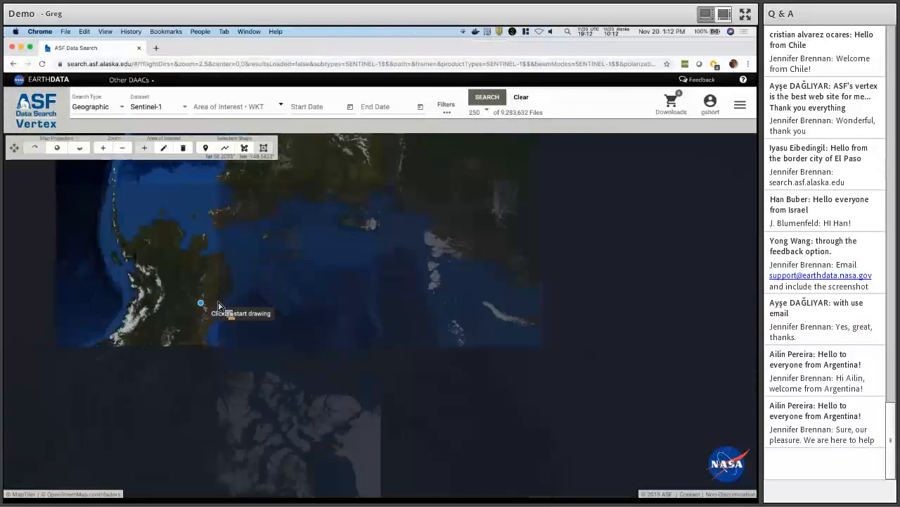
click(118, 241)
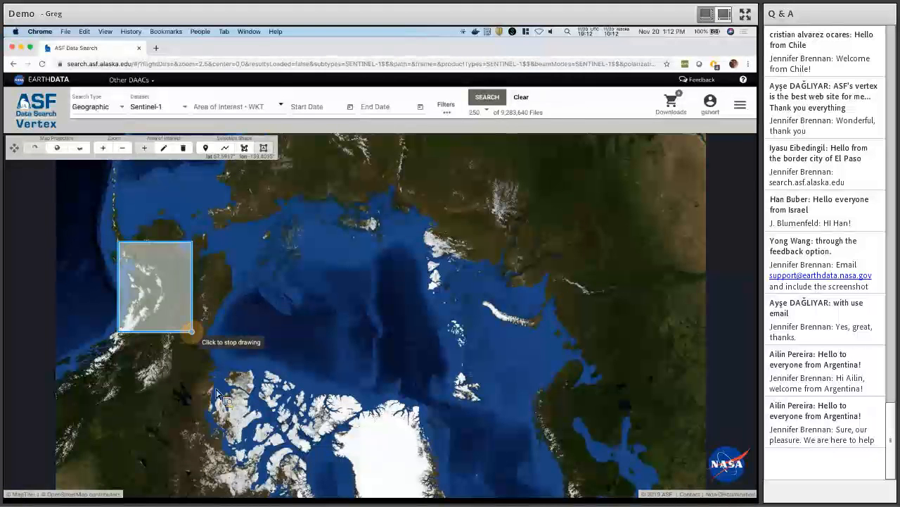
click(192, 331)
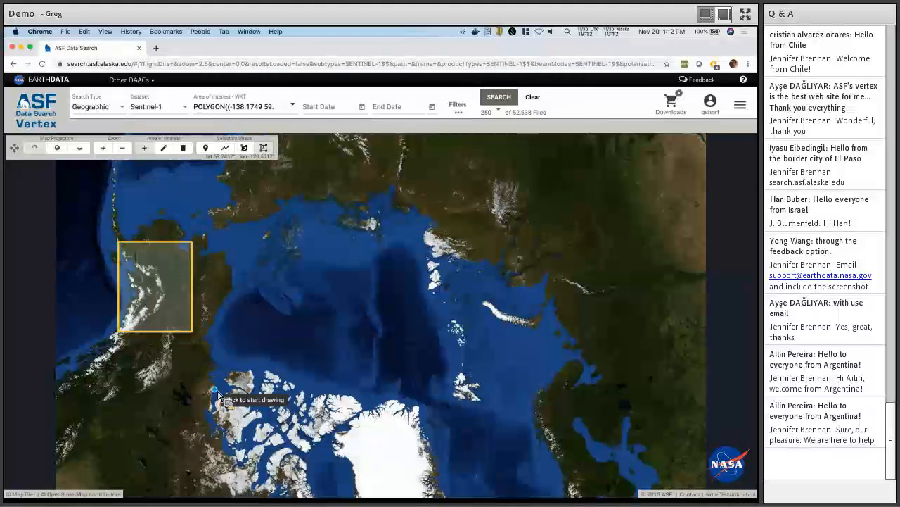
click(214, 389)
click(314, 442)
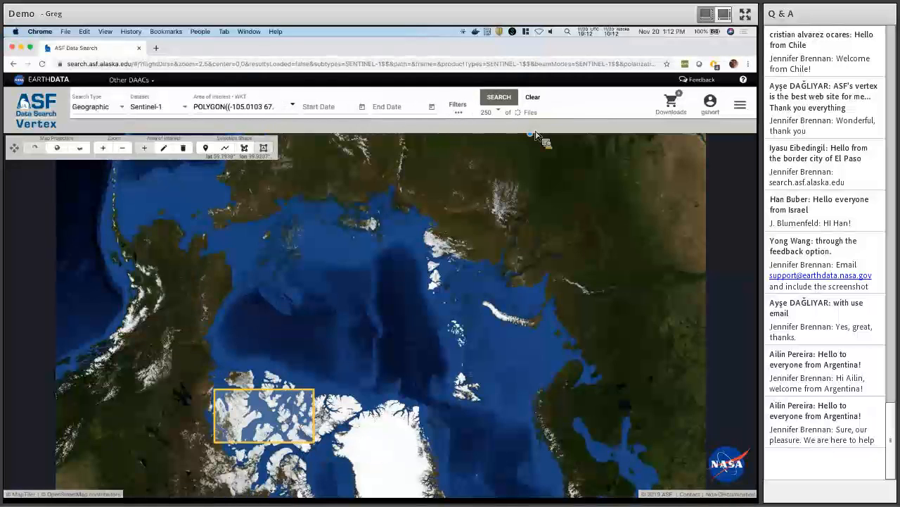
click(533, 98)
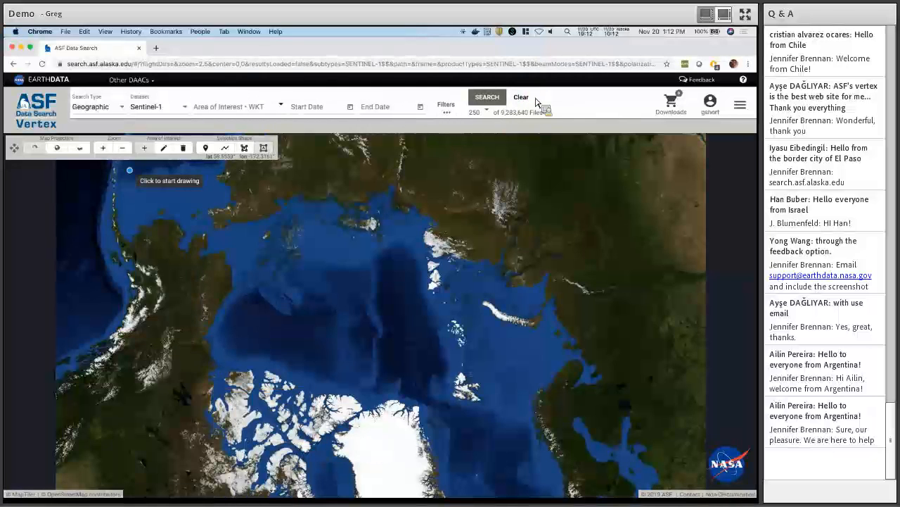
click(82, 151)
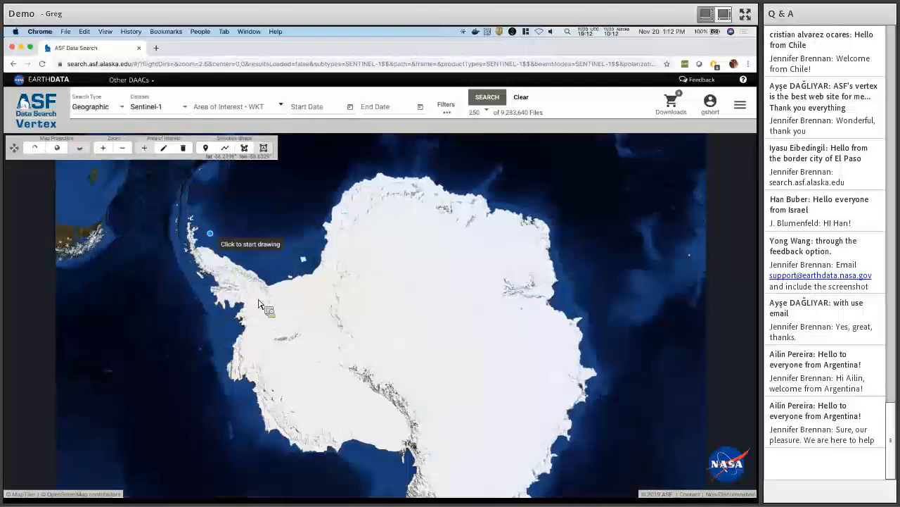
Draw boxes over the Antarctic Peninsula and northern coast, clear them, then switch to equatorial projection.
click(191, 228)
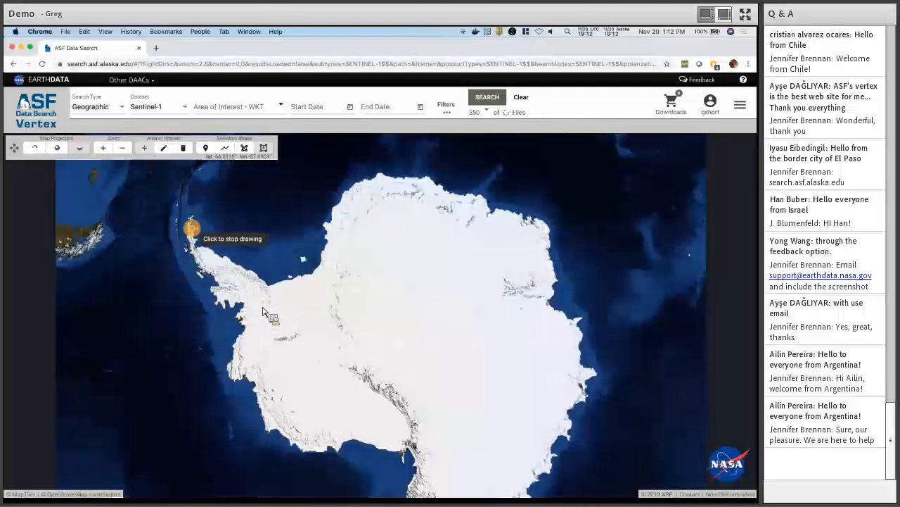
click(260, 305)
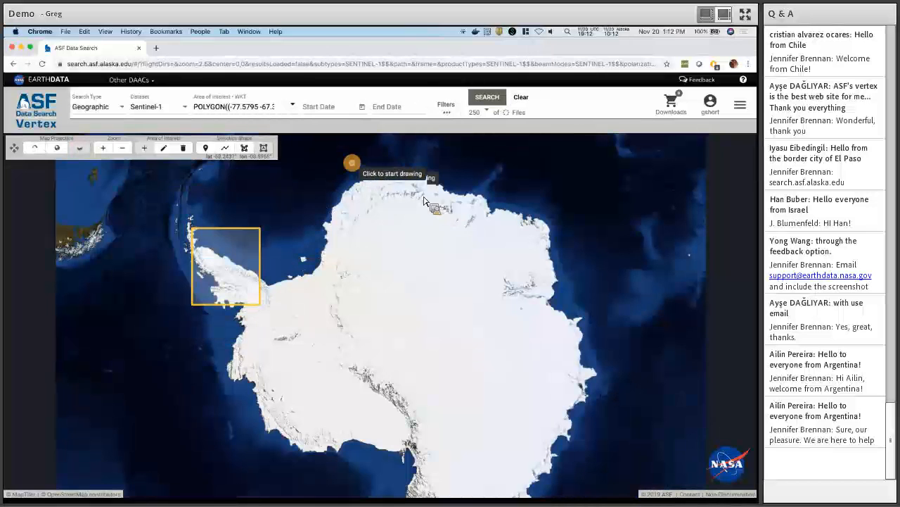
click(352, 162)
click(461, 219)
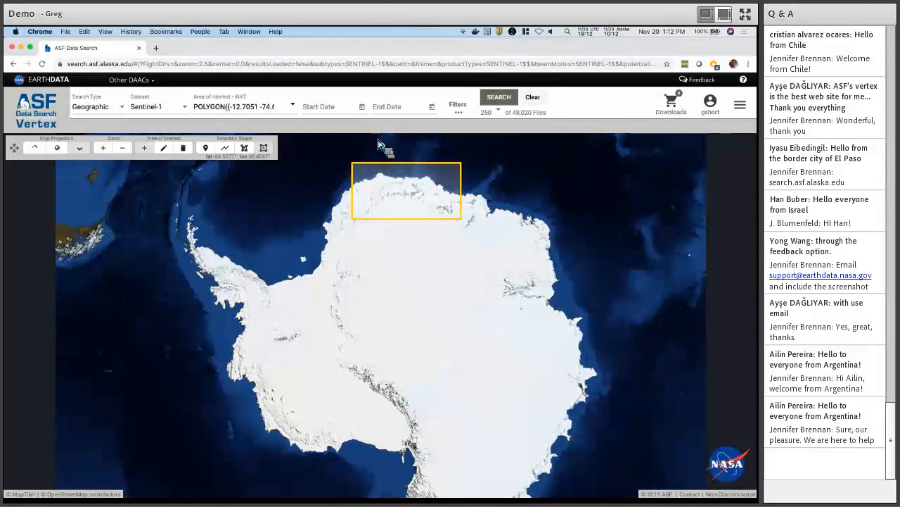
click(183, 148)
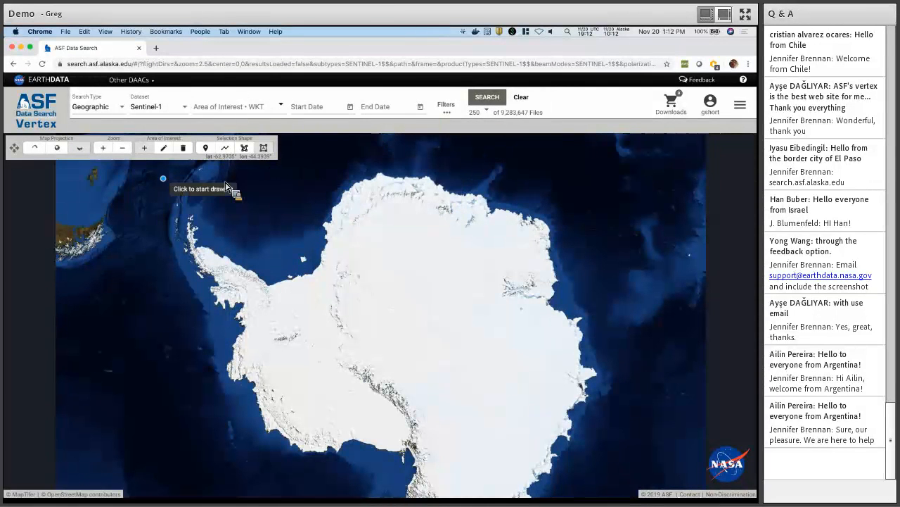
click(57, 149)
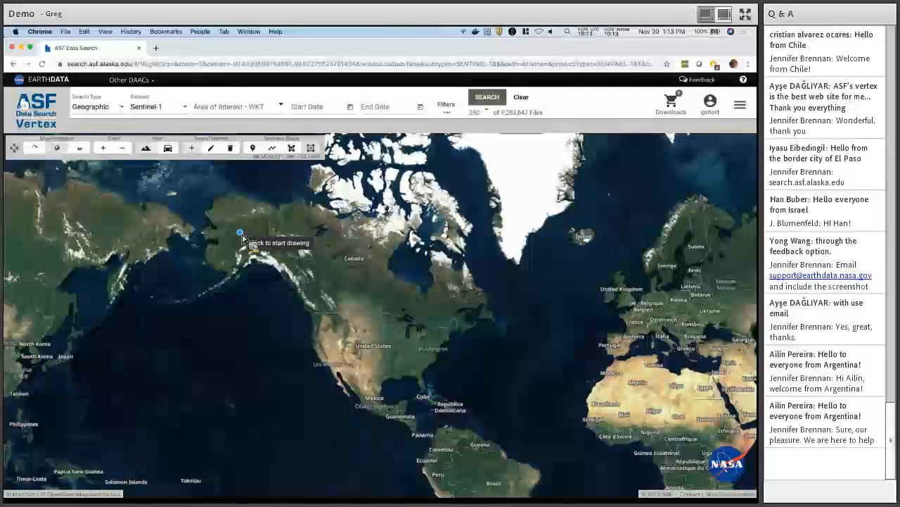
Zoom the satellite map in on Alaska and centre it on Fairbanks.
scroll(242, 239, up, 1)
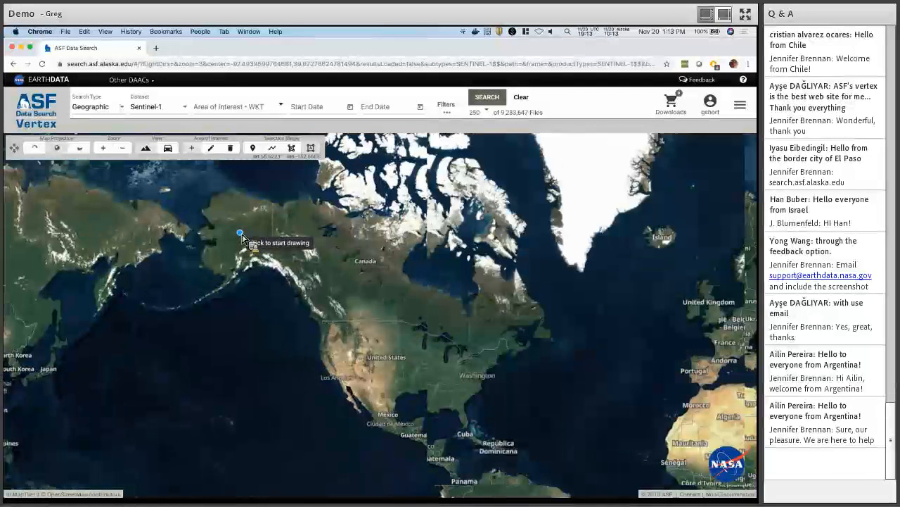
scroll(251, 245, up, 2)
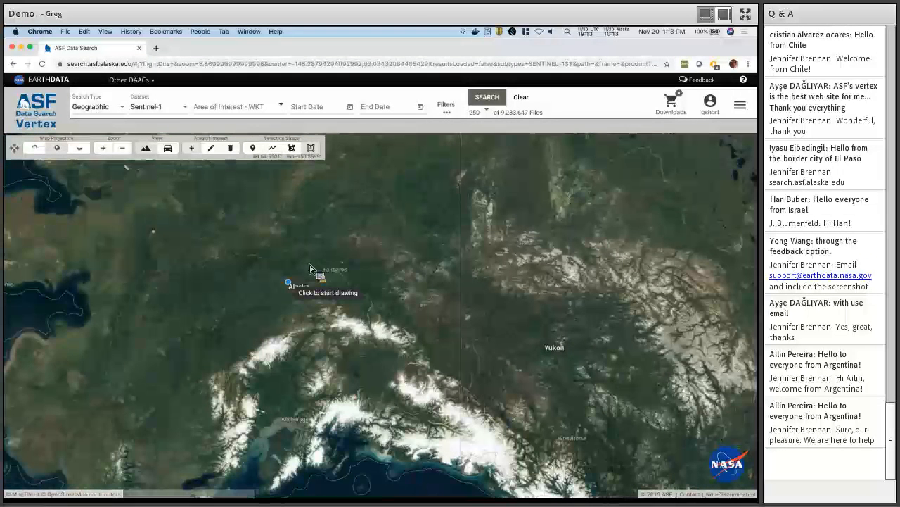
scroll(309, 268, up, 2)
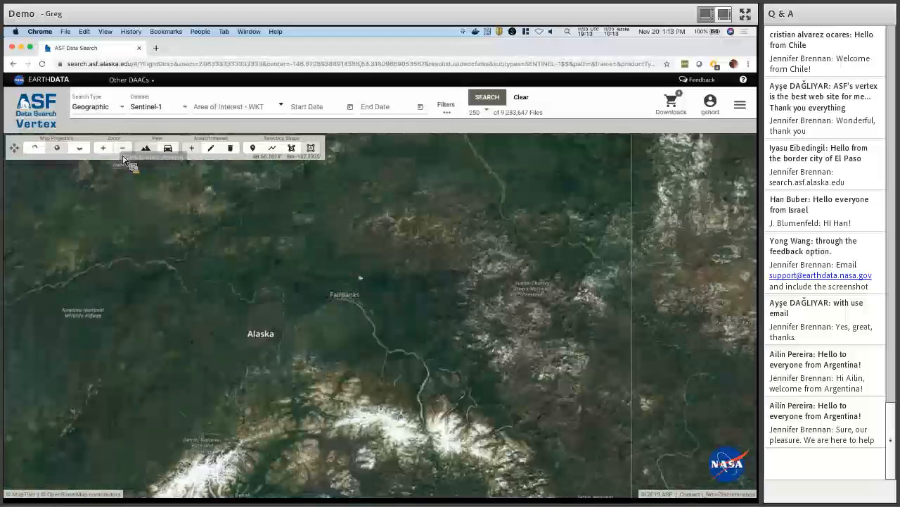
key(F1)
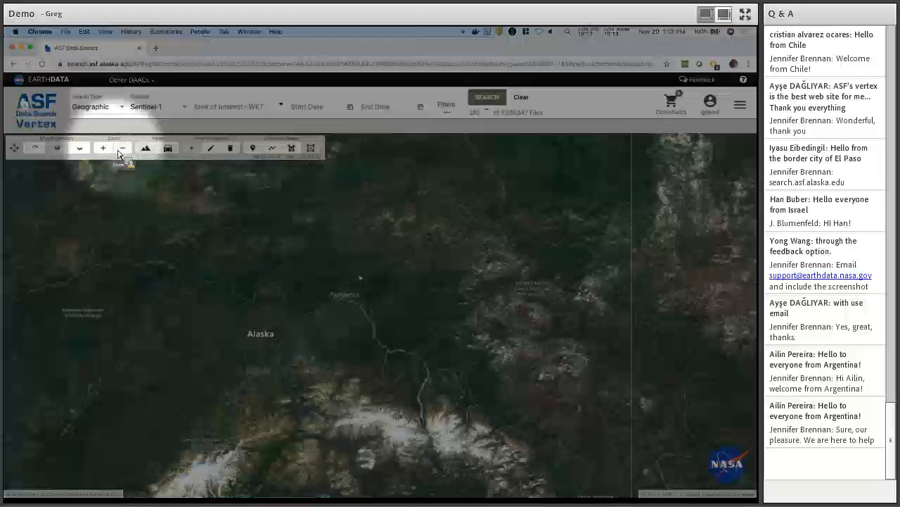
key(F1)
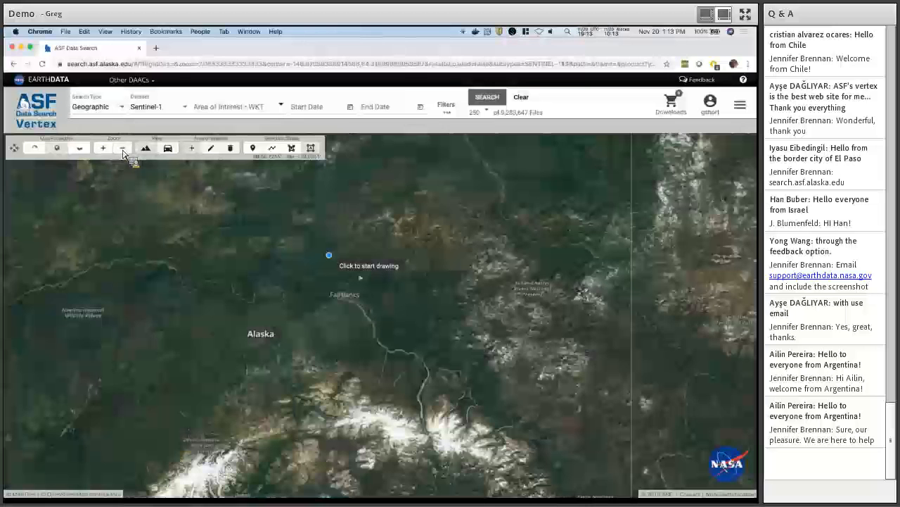
scroll(355, 285, up, 2)
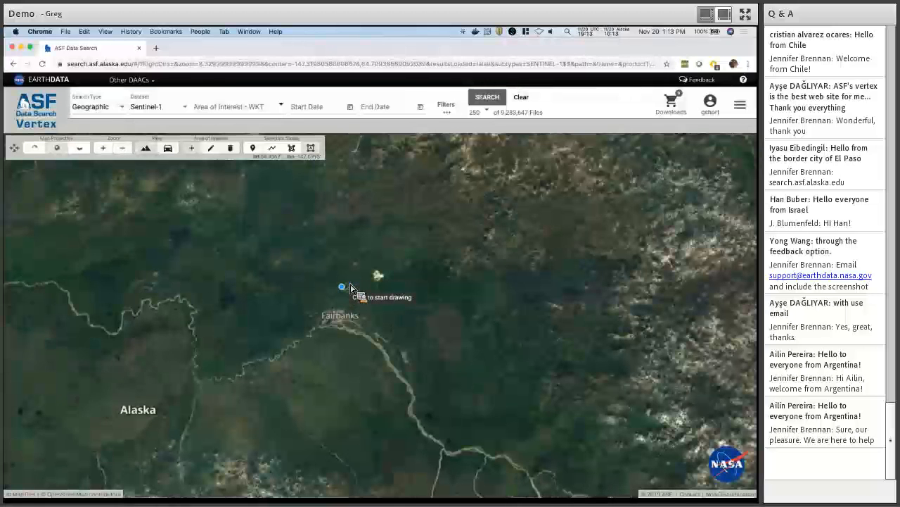
scroll(350, 287, up, 1)
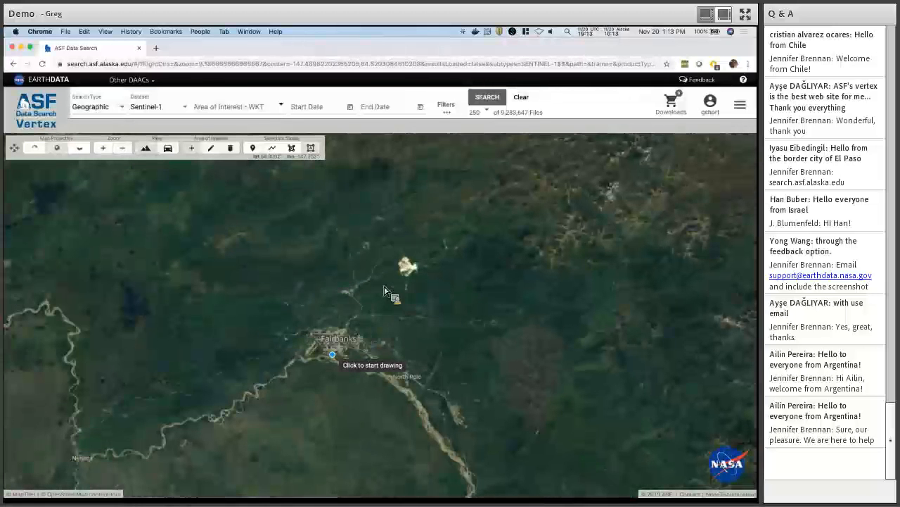
drag(303, 322, 350, 253)
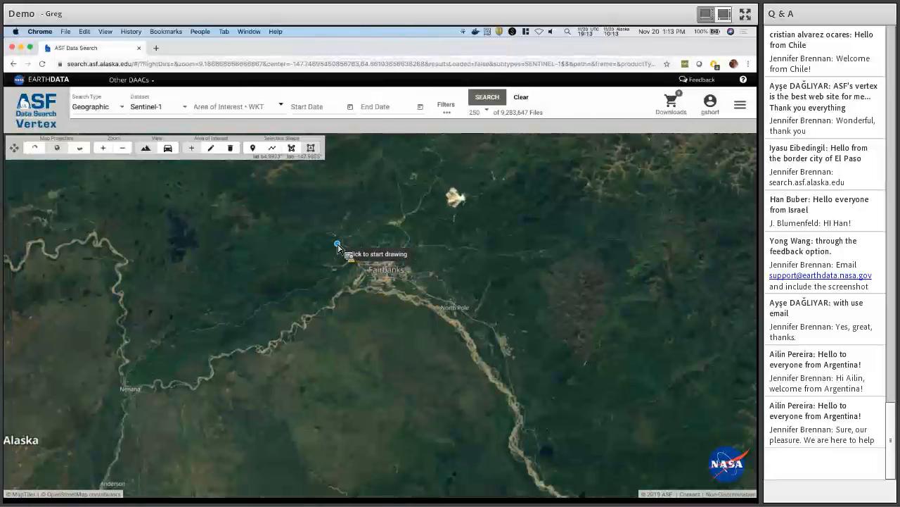
Draw a box area of interest over Fairbanks, leaving 250 of 2,588 Sentinel-1 files.
click(335, 243)
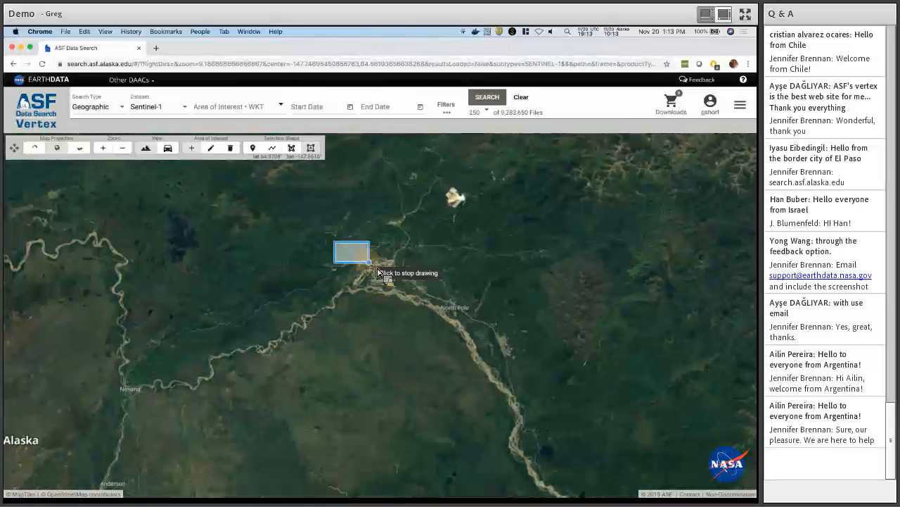
click(426, 311)
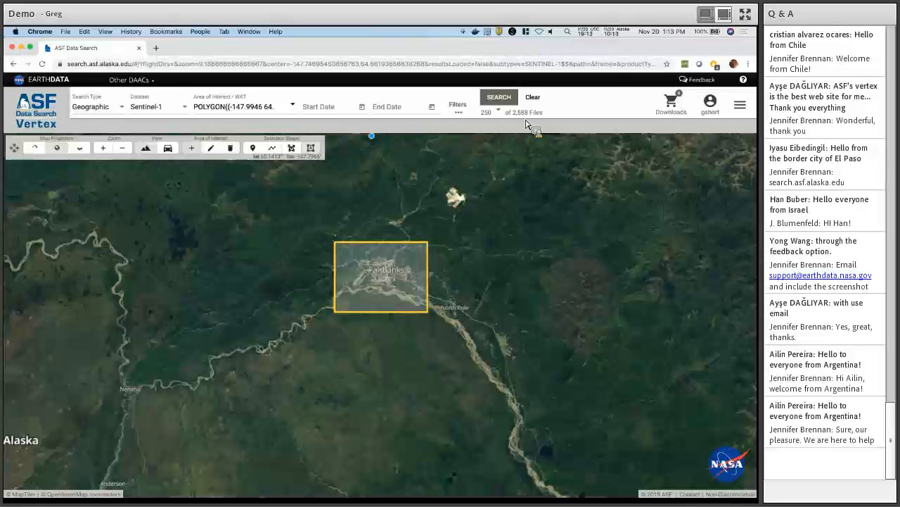
key(F1)
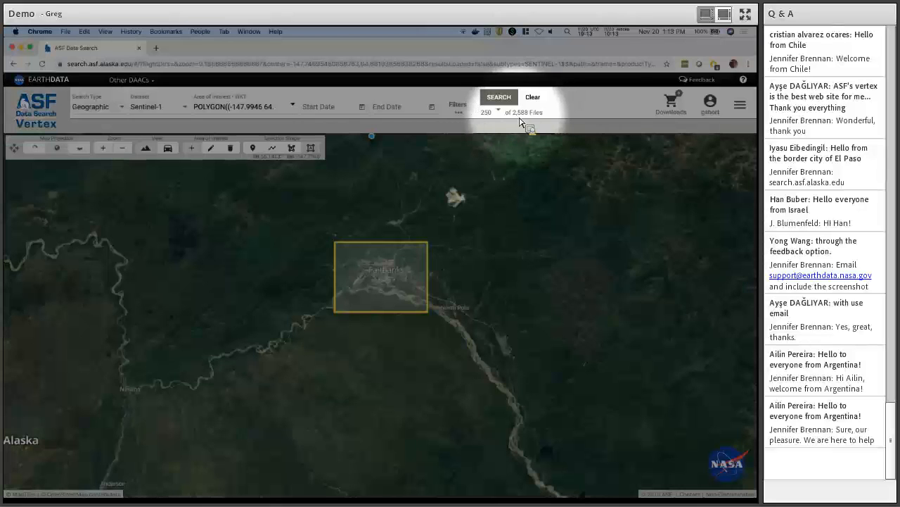
key(F1)
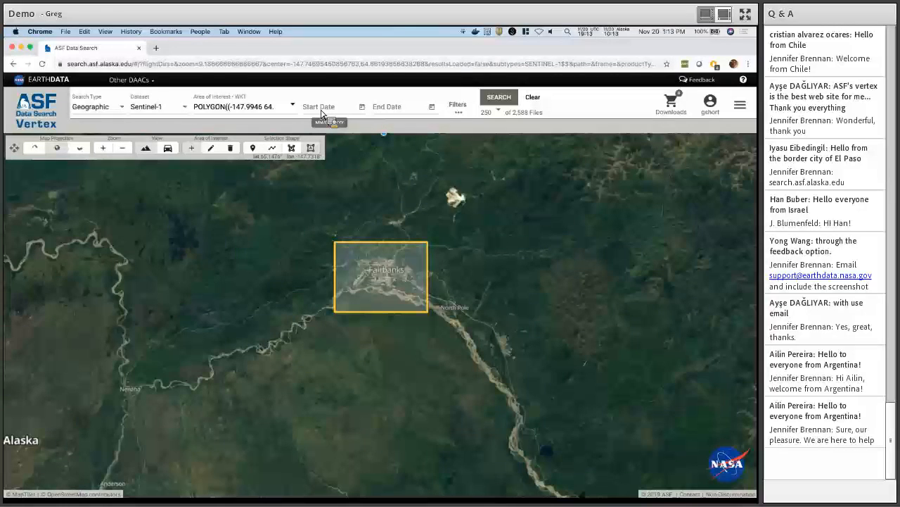
Set the start date to May 1, 2017 and the end date to Sep 30, 2017, then search.
click(364, 112)
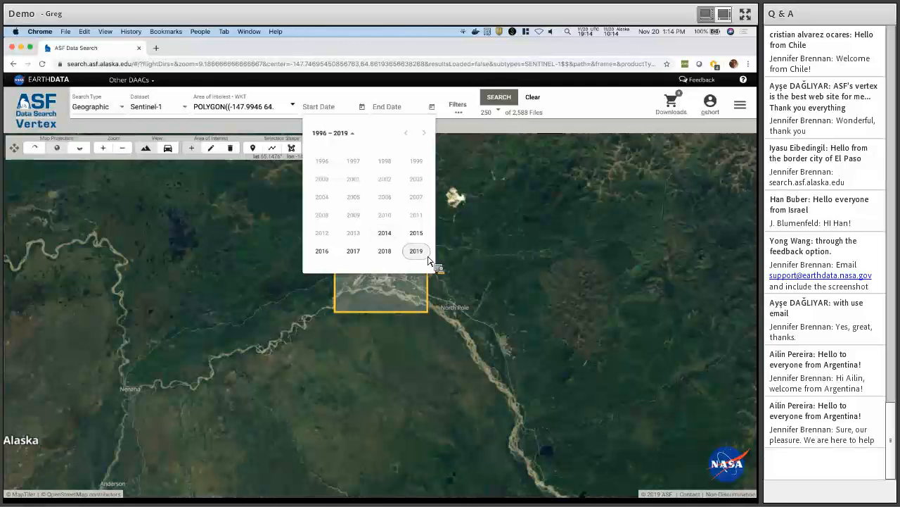
click(353, 251)
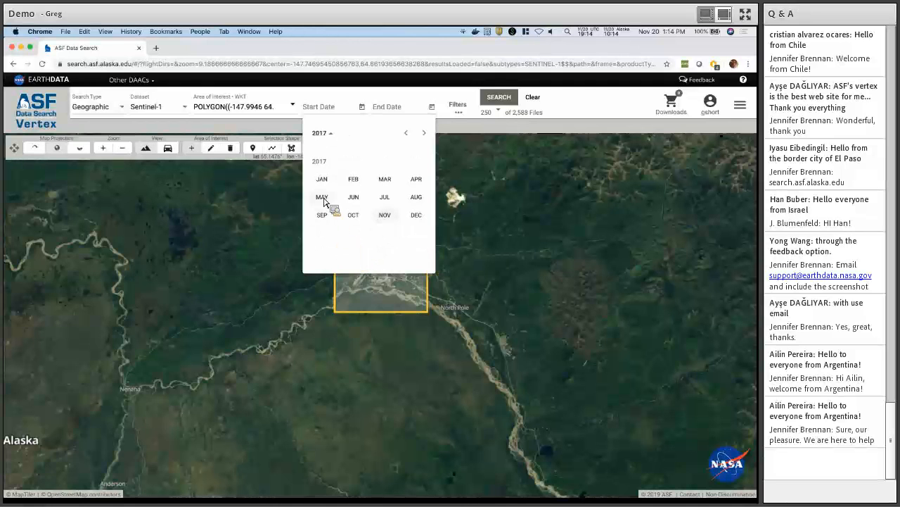
click(324, 198)
click(334, 188)
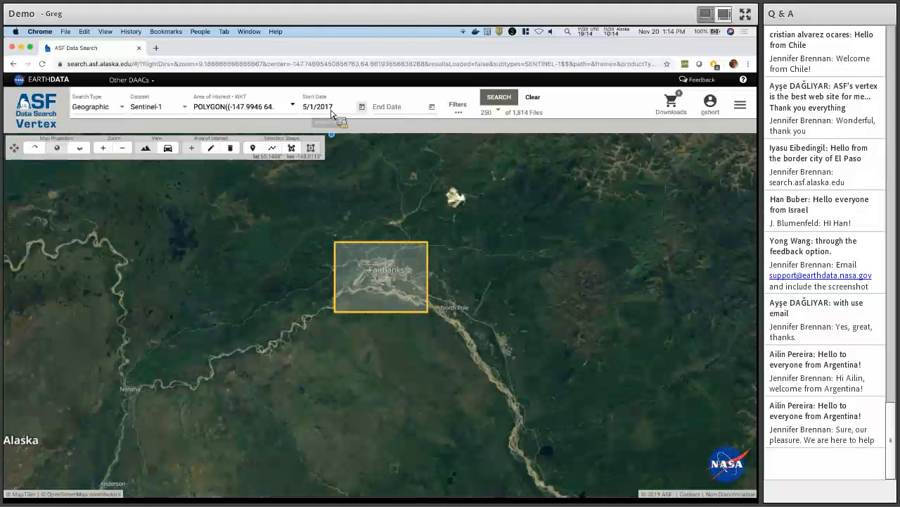
click(431, 107)
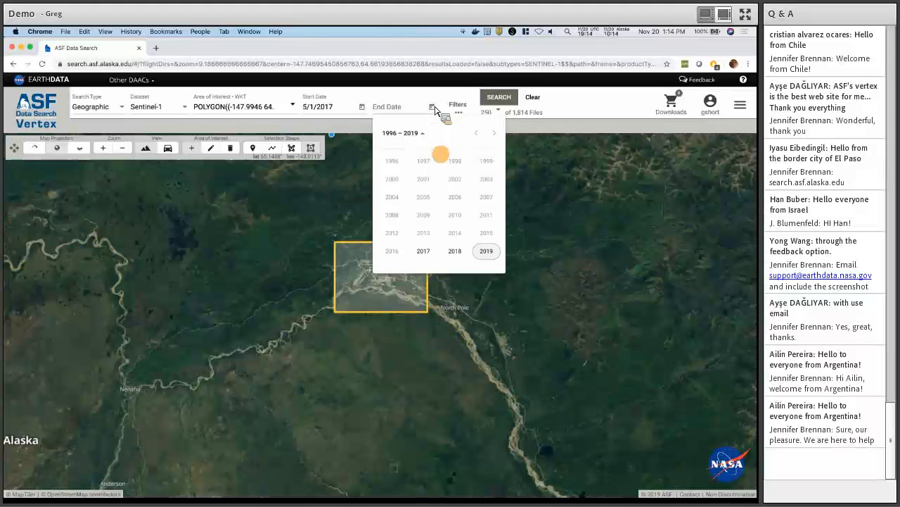
click(391, 214)
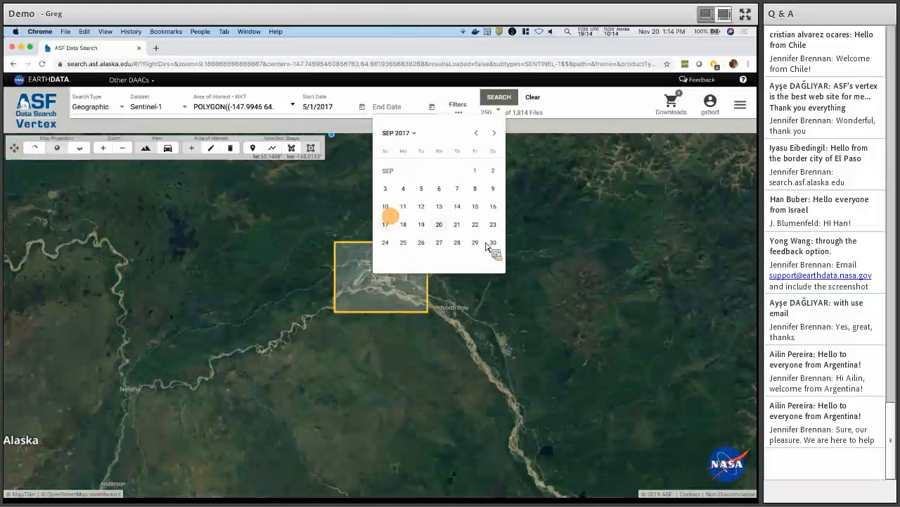
click(501, 246)
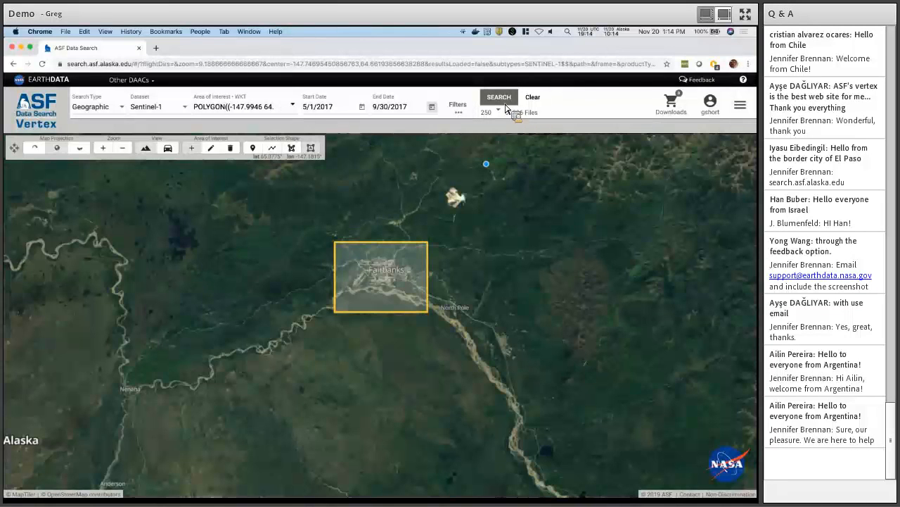
click(502, 97)
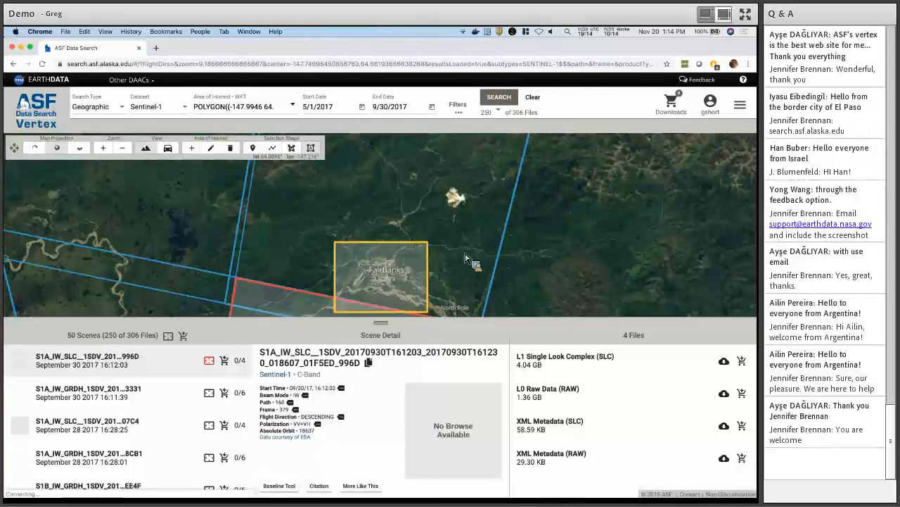
Zoom to all result footprints and open the 30 Sep 2017 GRDH scene 3331's details.
drag(461, 276, 467, 225)
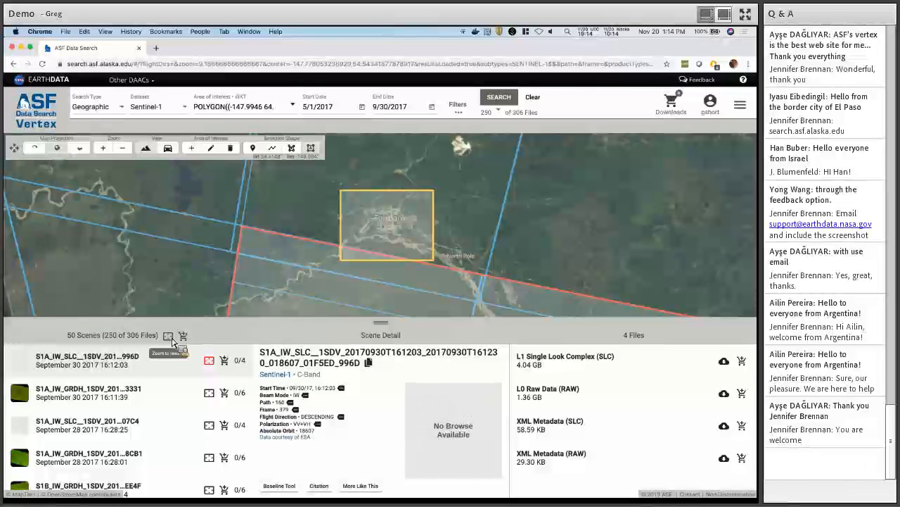
click(170, 338)
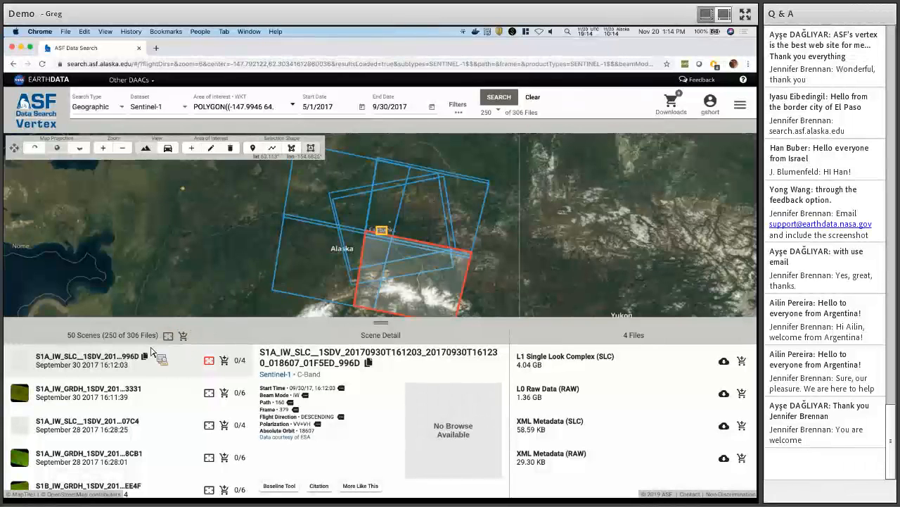
click(80, 396)
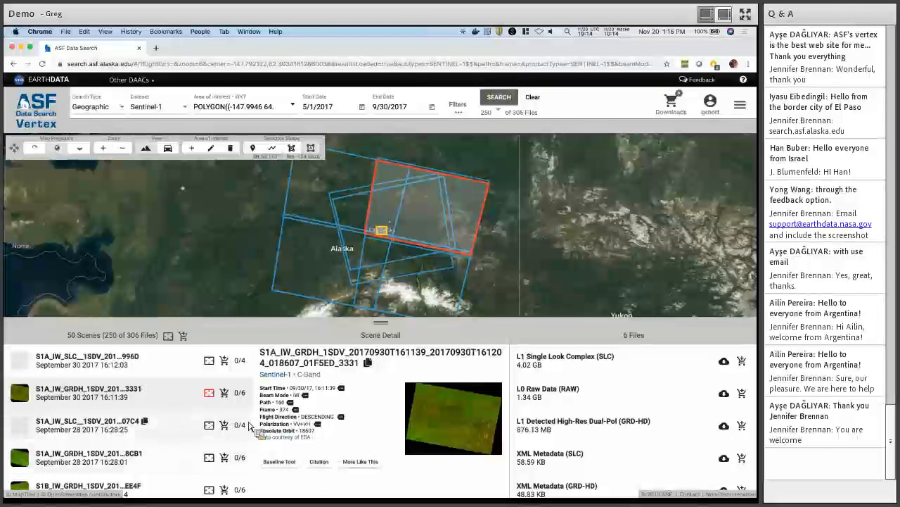
click(176, 456)
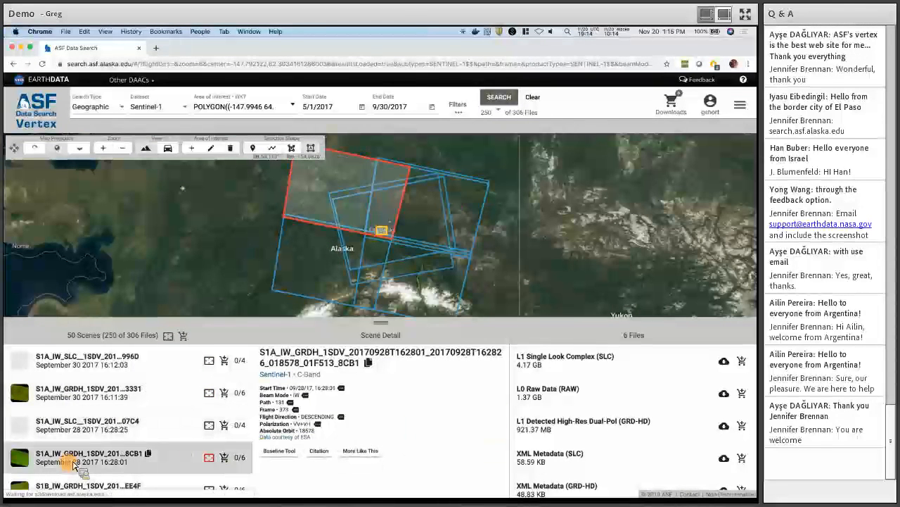
click(96, 399)
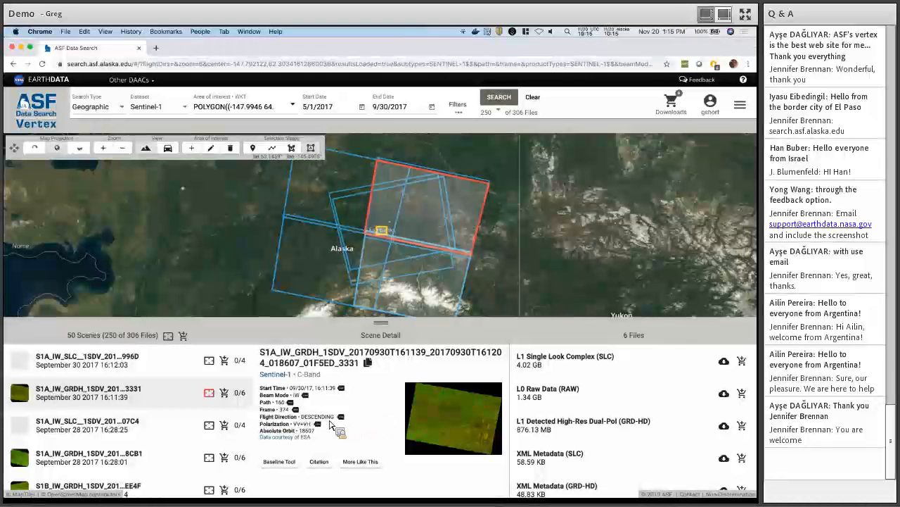
key(F1)
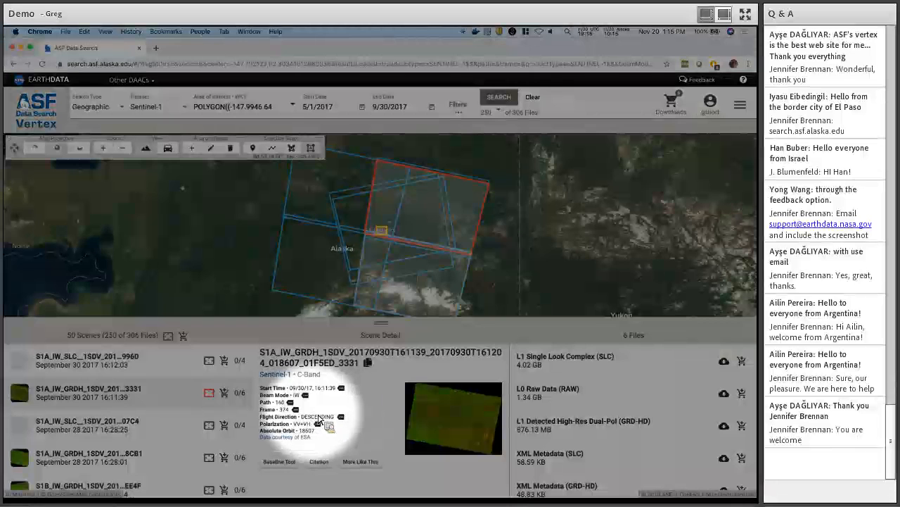
key(F1)
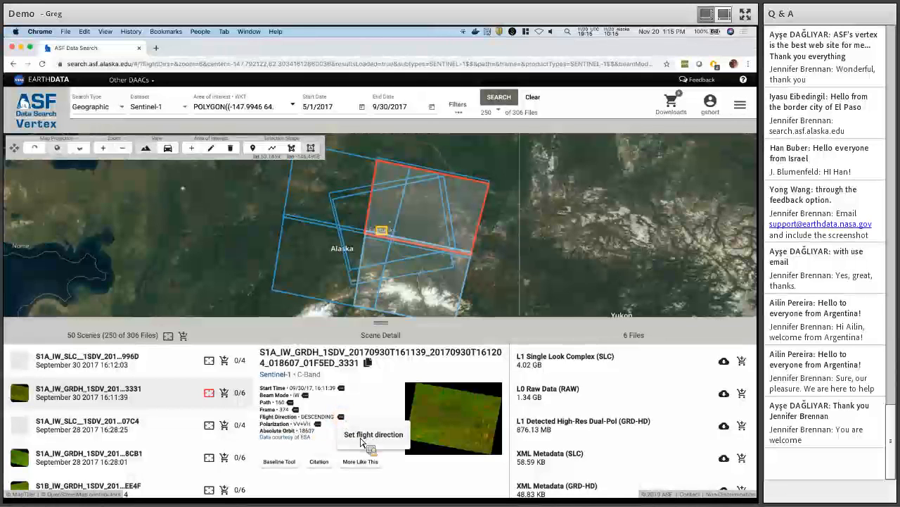
Filter to descending VV+VH and run More Like This for path 160, frame 374.
click(358, 434)
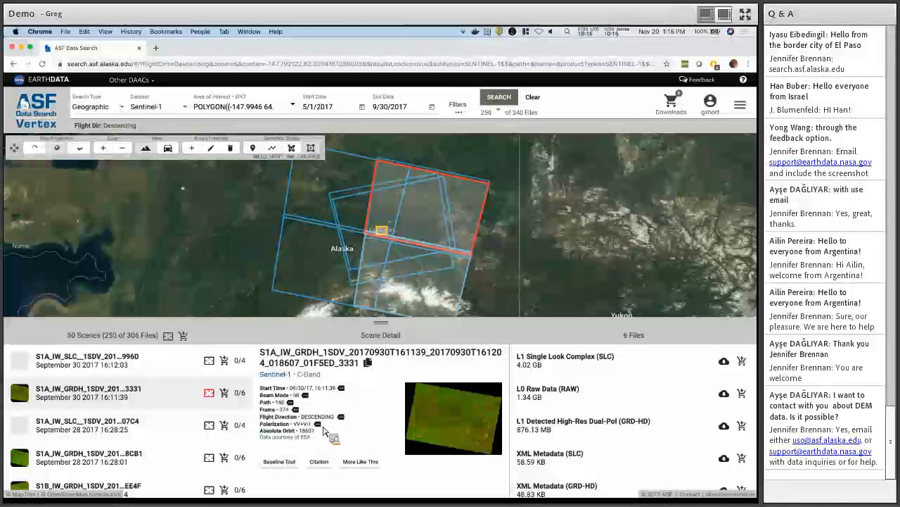
click(321, 426)
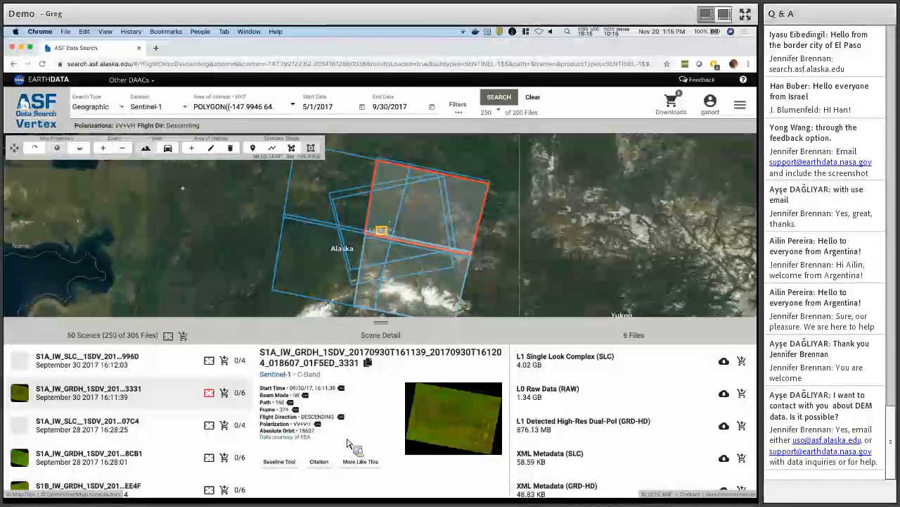
click(290, 403)
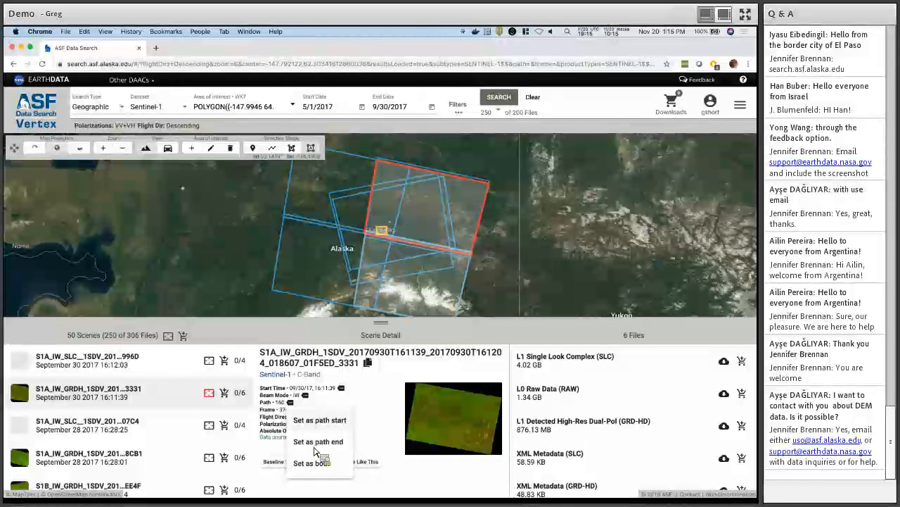
click(295, 410)
click(296, 409)
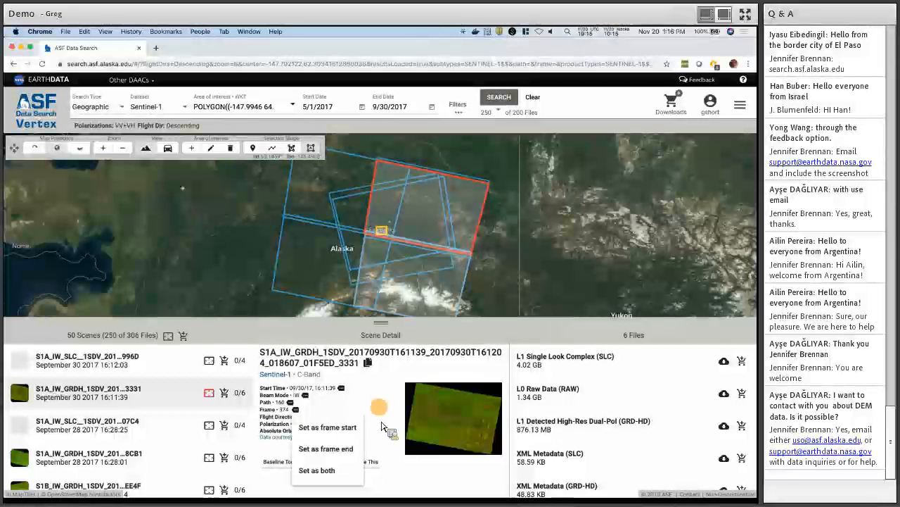
click(384, 411)
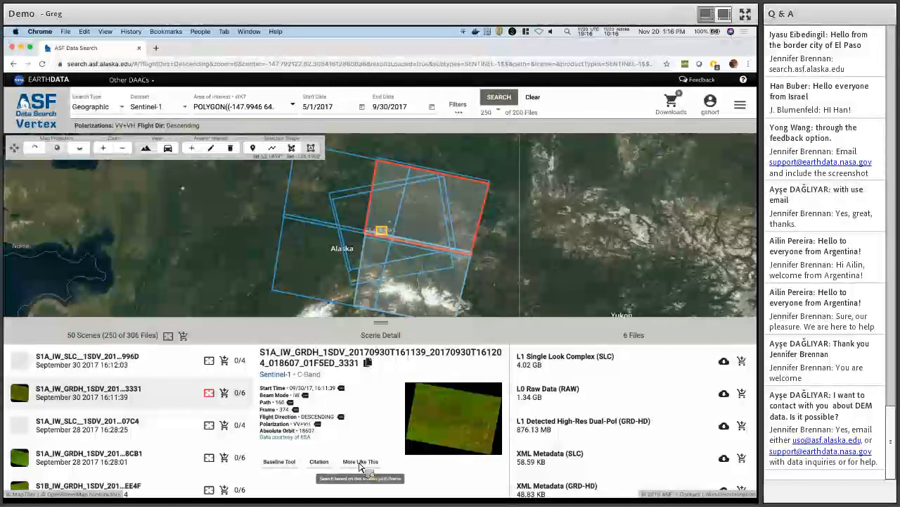
click(359, 463)
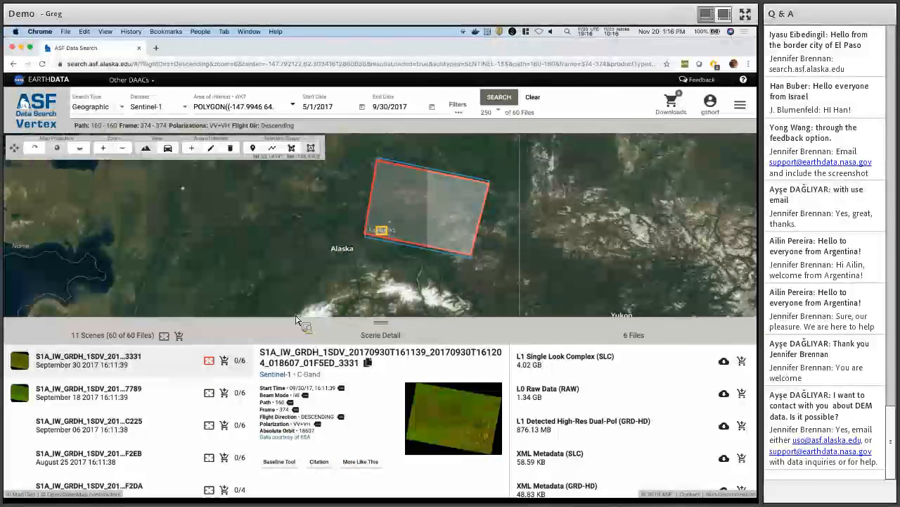
Zoom the map in on the red path 160 / frame 374 scene footprint.
click(104, 343)
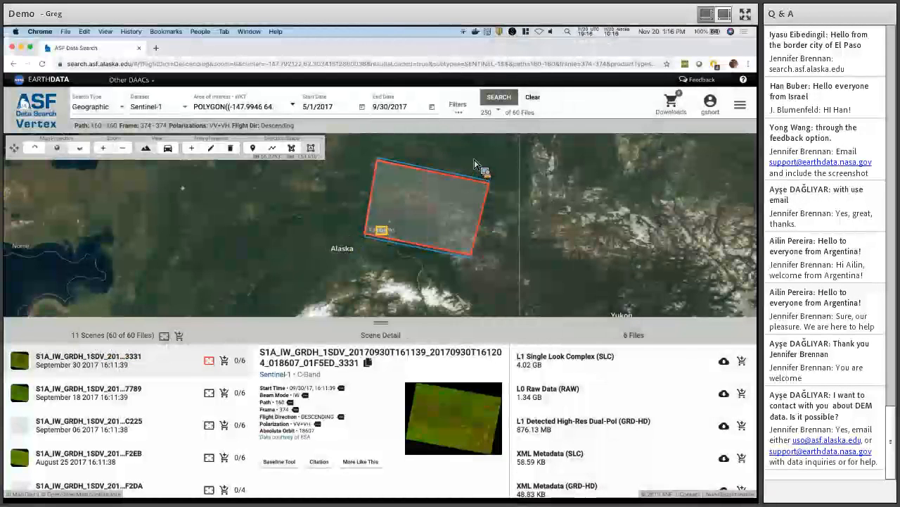
scroll(476, 166, up, 2)
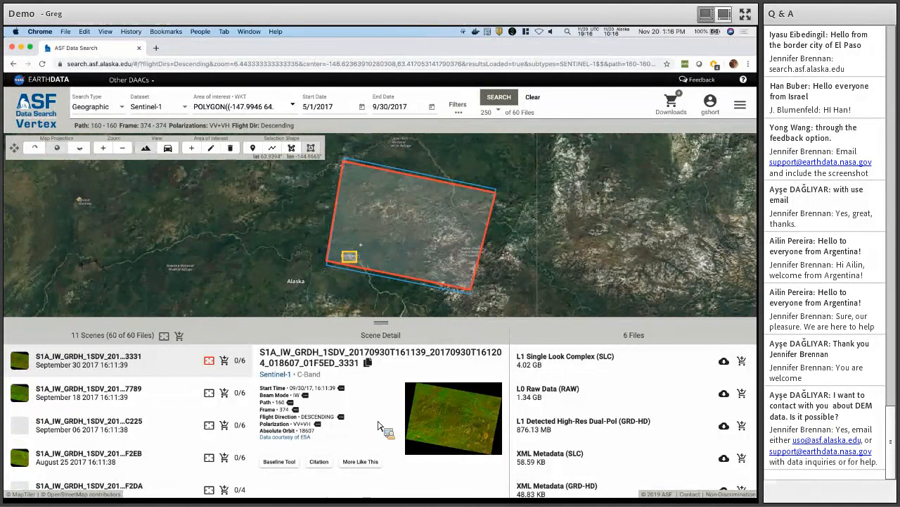
mouse_move(423, 421)
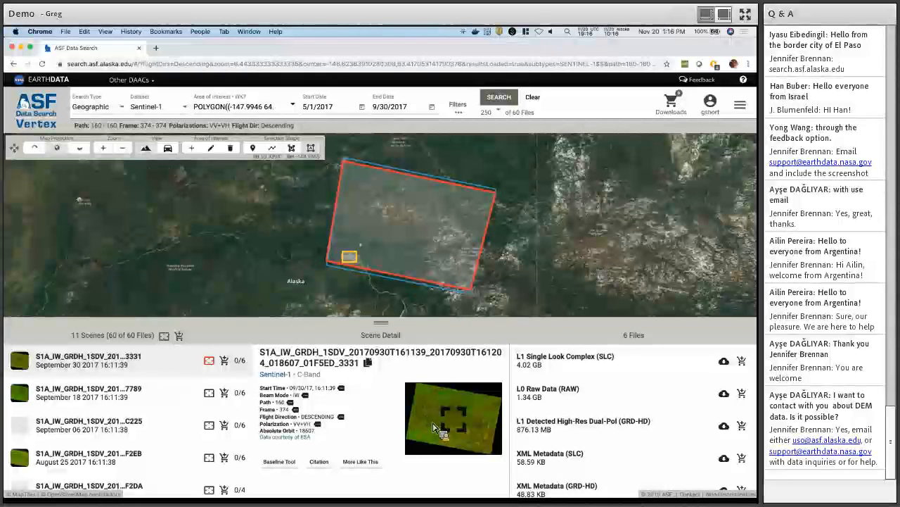
Open the scene's browse image in the large viewer and zoom into it.
click(438, 424)
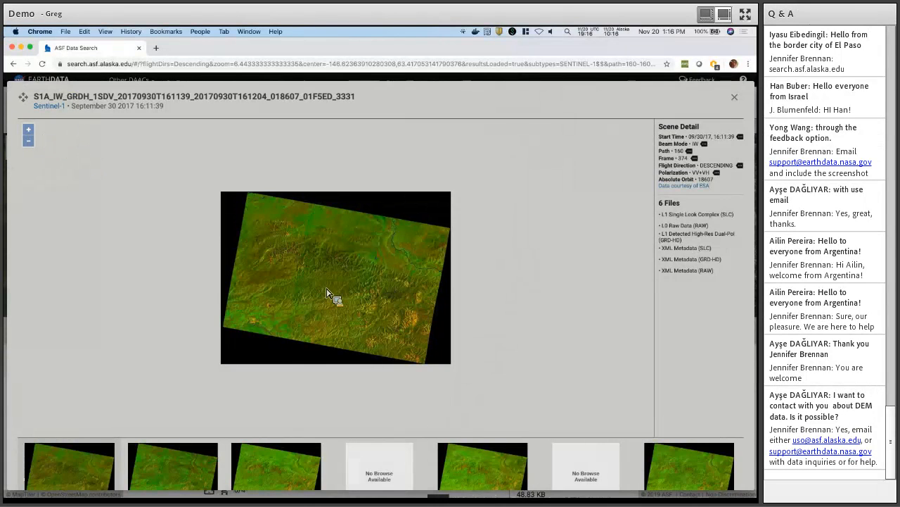
scroll(327, 294, up, 1)
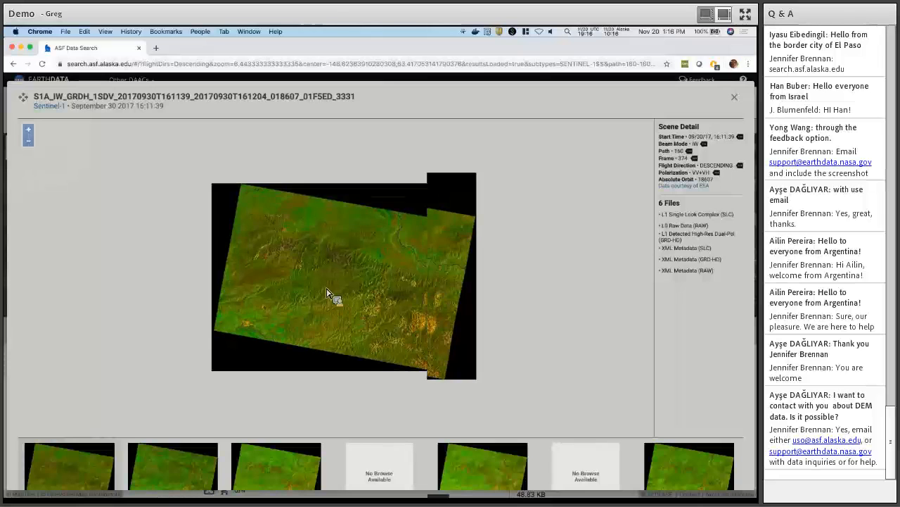
scroll(327, 294, up, 2)
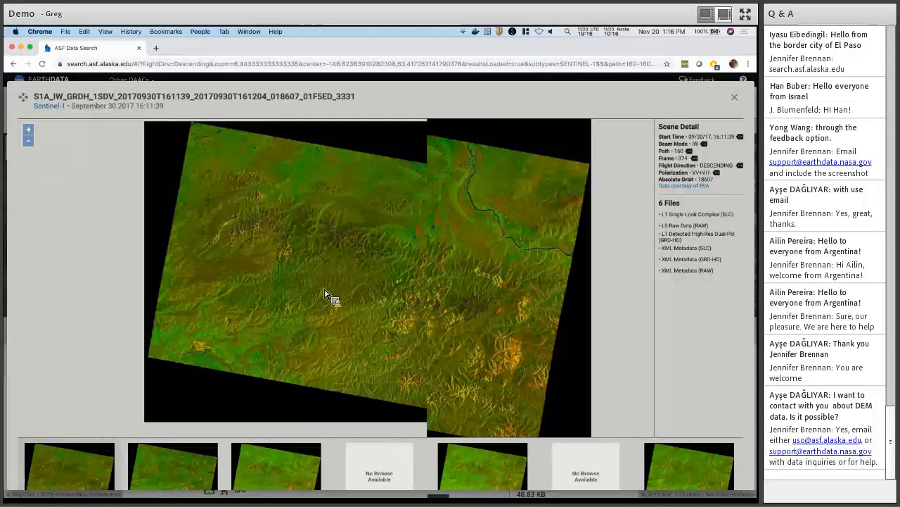
scroll(208, 348, up, 1)
scroll(304, 269, down, 1)
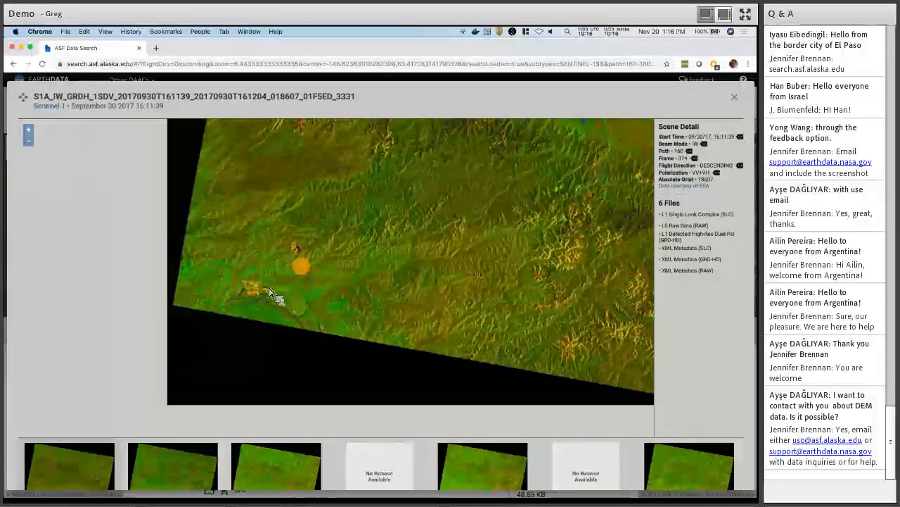
scroll(270, 290, up, 2)
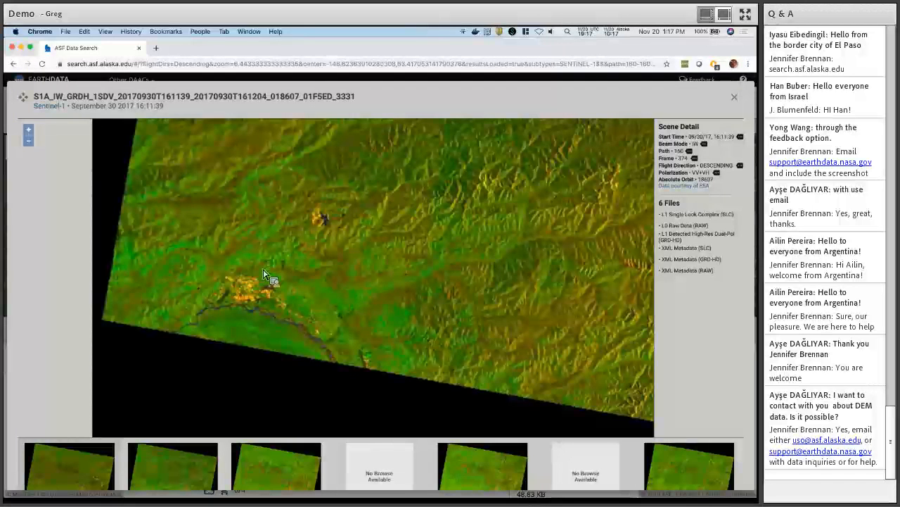
Compare browse images of the Sep 18, Sep 30 and Aug 13 scenes, settling on September 6, 2017.
click(160, 458)
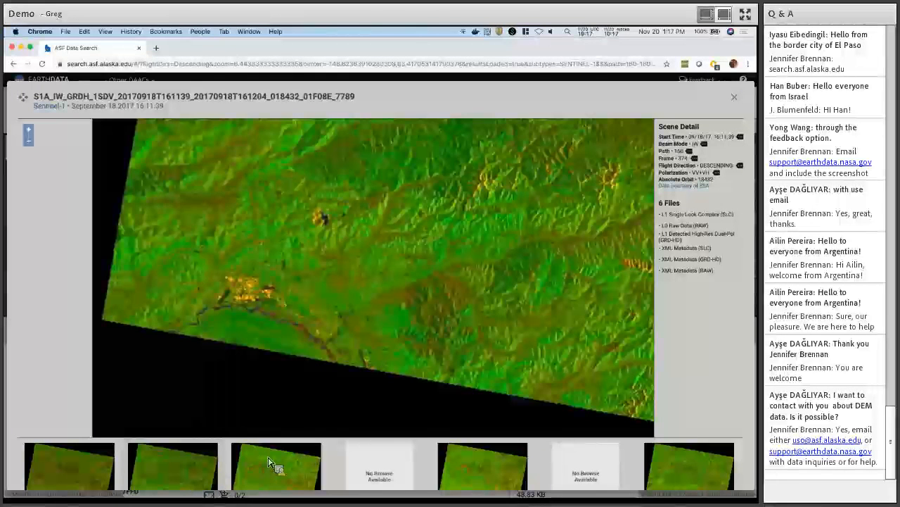
click(266, 456)
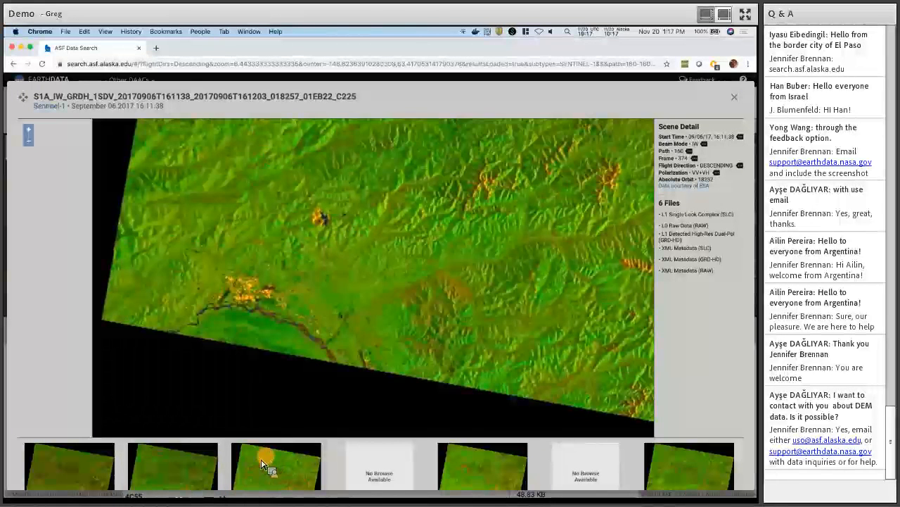
click(192, 468)
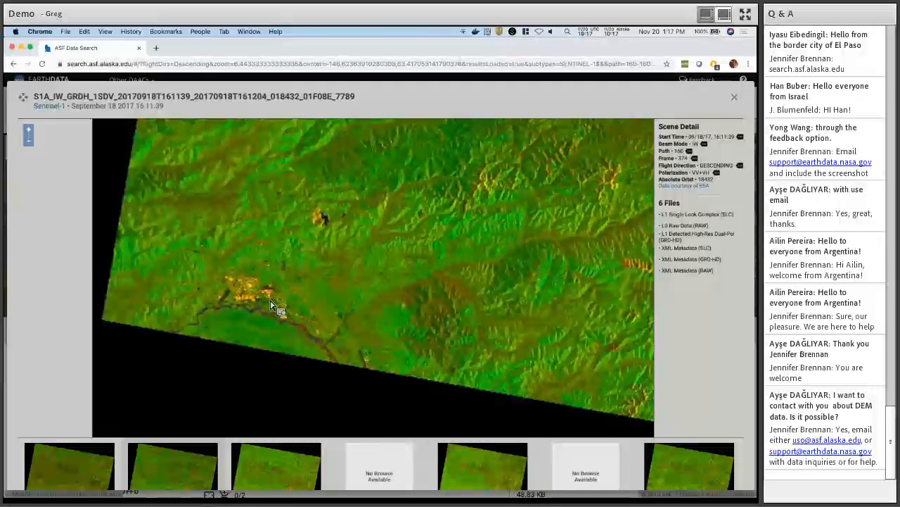
click(76, 469)
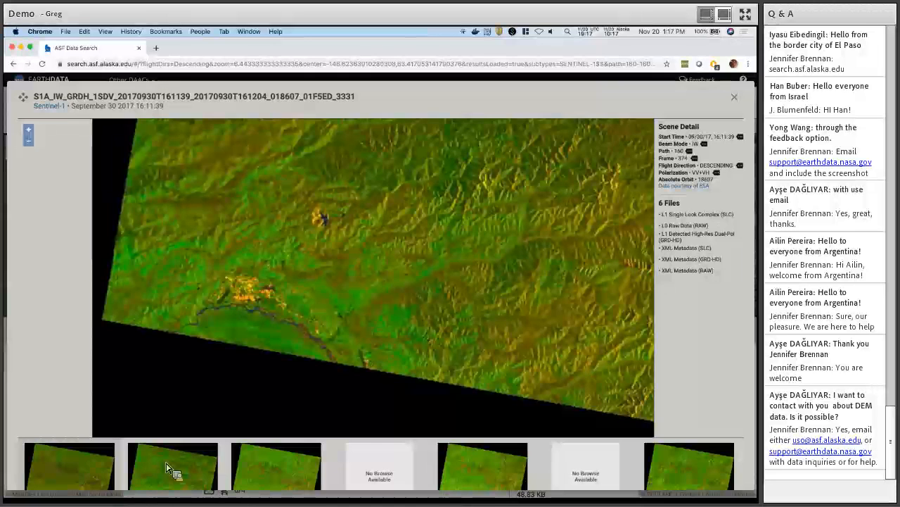
click(169, 467)
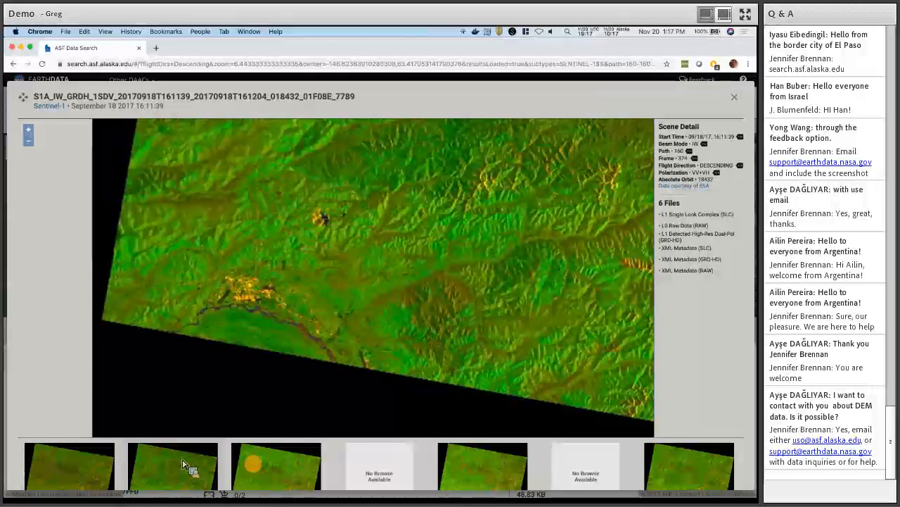
click(475, 457)
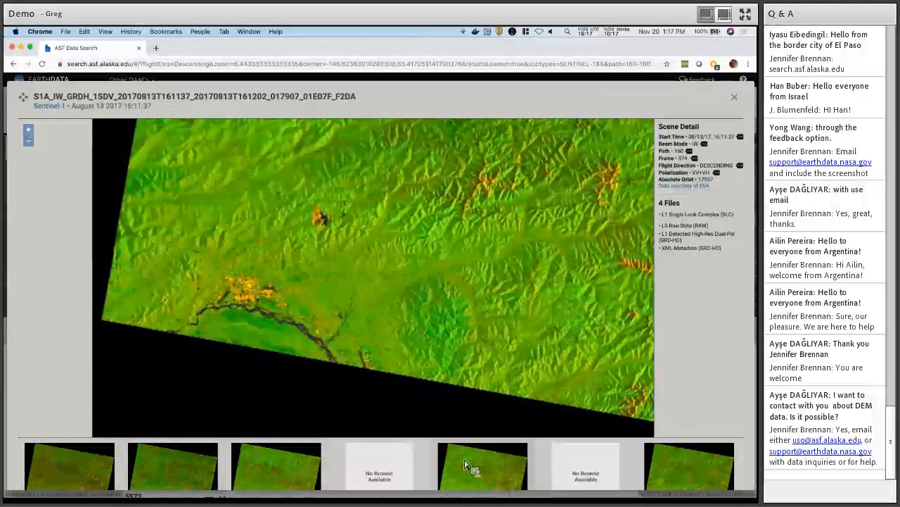
click(275, 461)
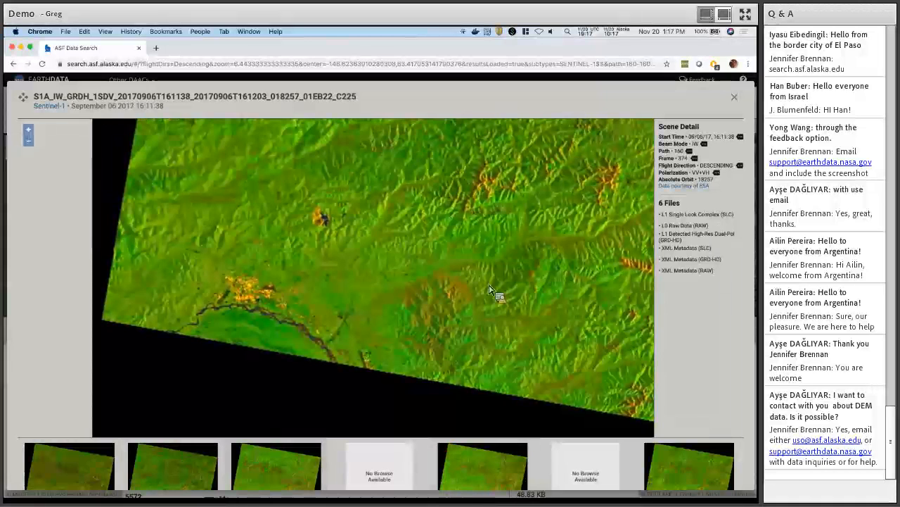
Add the September 6 scene's XML Metadata (SLC) file to the download queue.
key(F1)
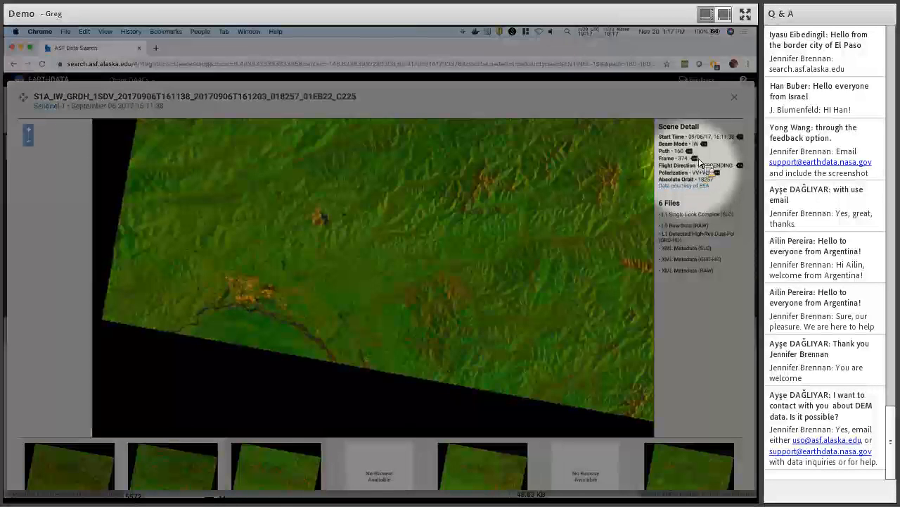
key(F1)
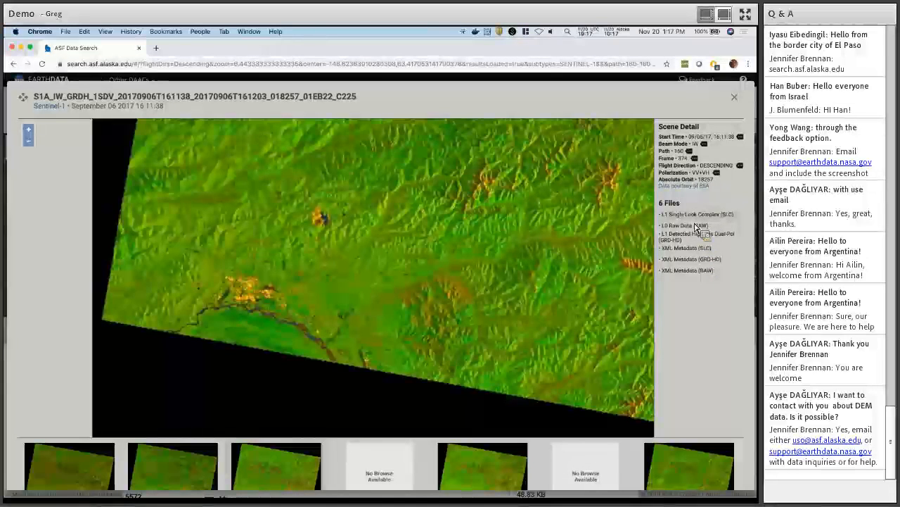
click(693, 250)
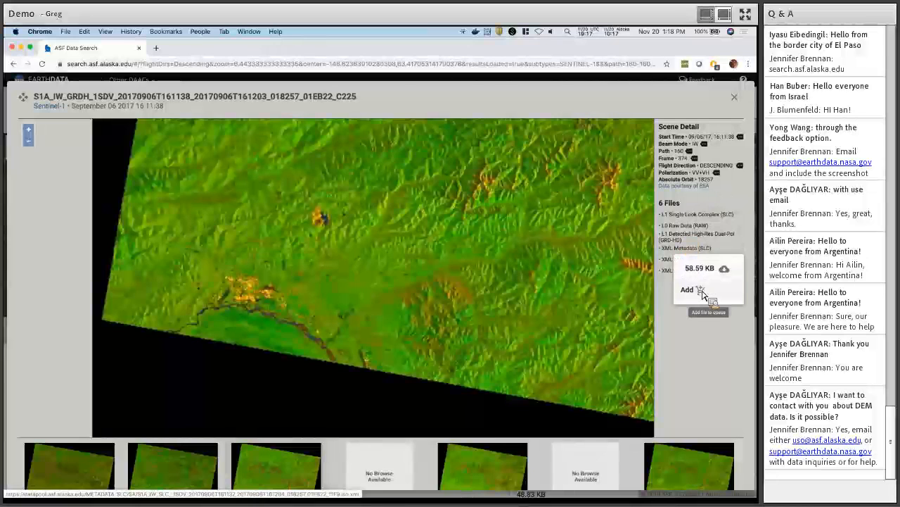
click(702, 291)
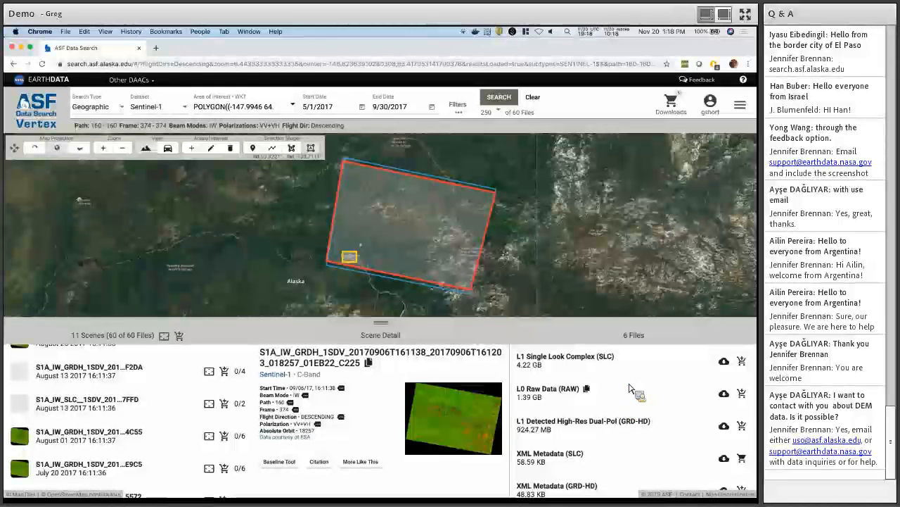
Queue the September 6 scene's L0 Raw Data and L1 GRD-HD files, making 4 of 6 queued.
mouse_move(479, 404)
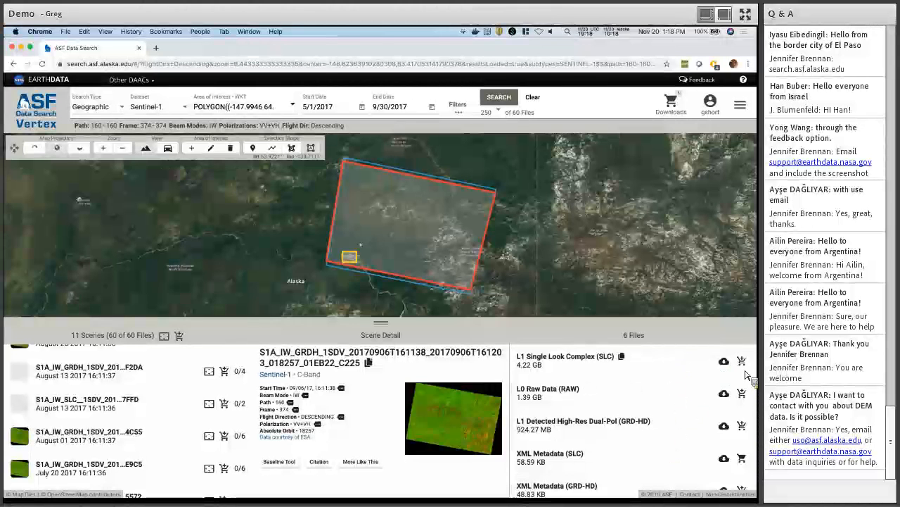
key(F1)
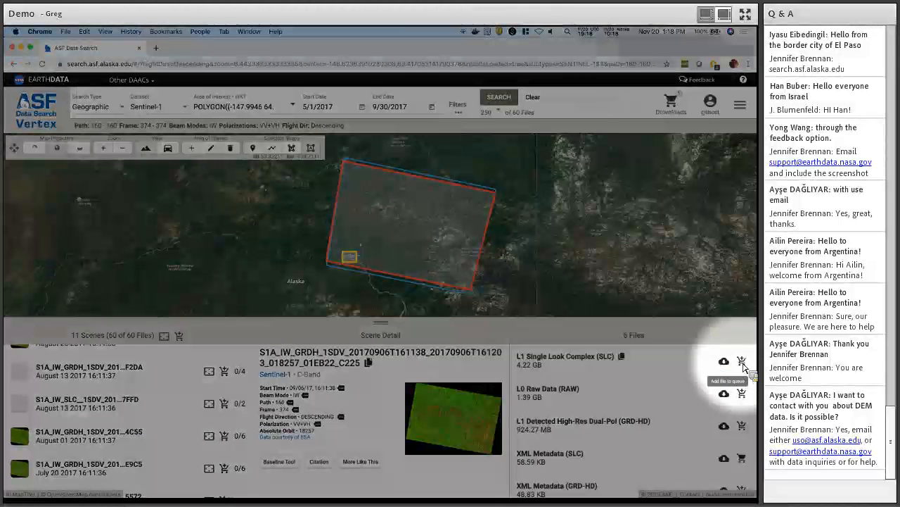
key(F1)
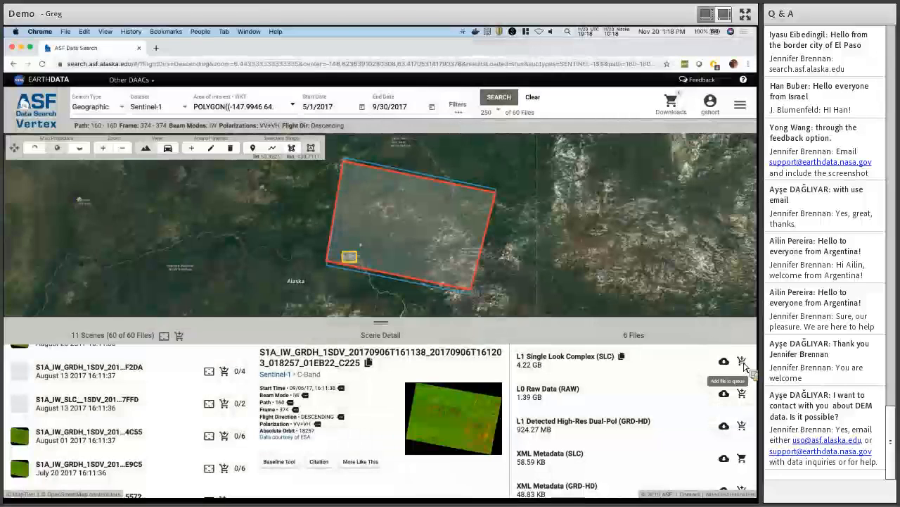
click(742, 391)
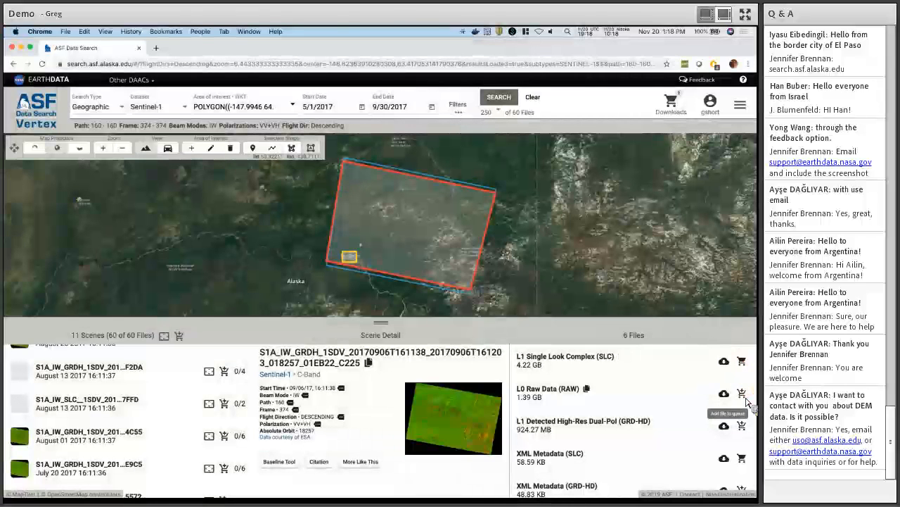
click(743, 426)
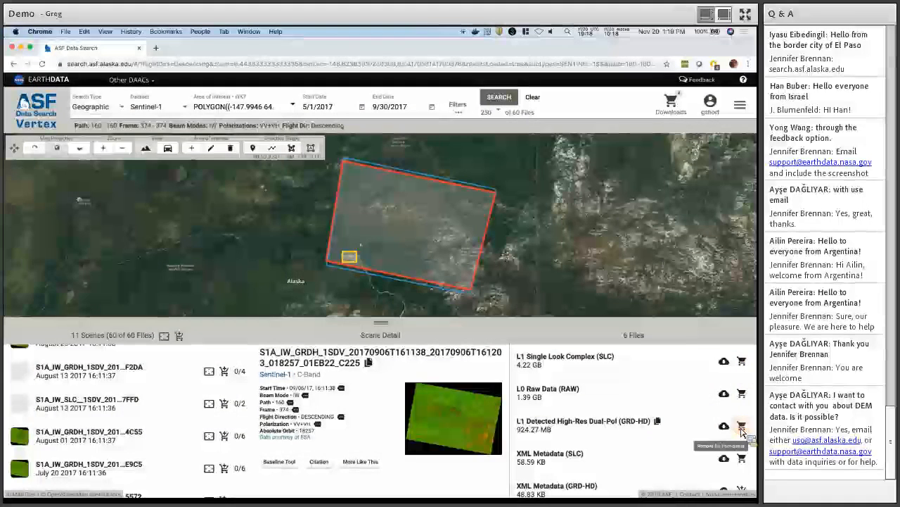
scroll(675, 401, down, 2)
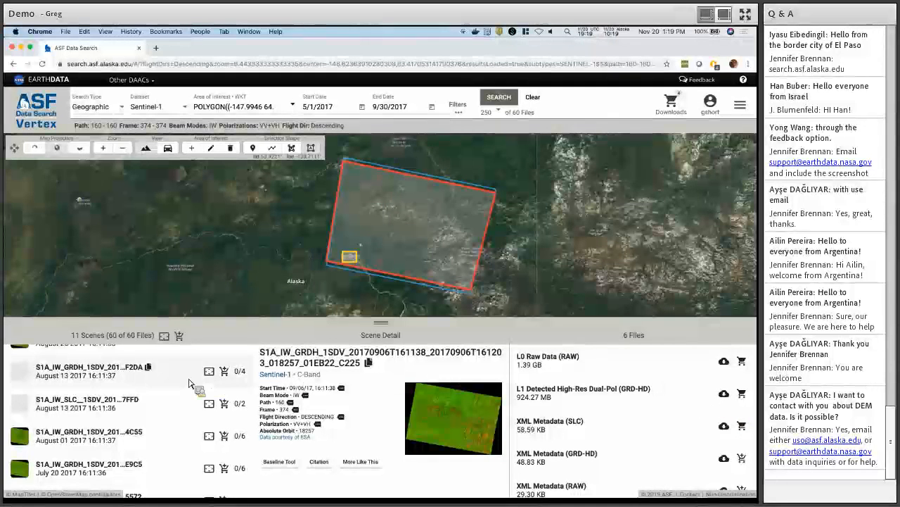
scroll(189, 384, up, 2)
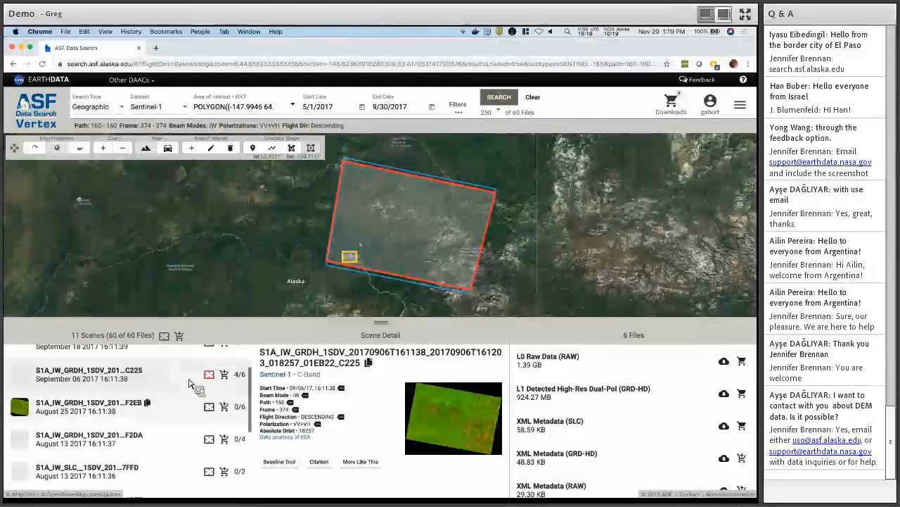
scroll(189, 384, up, 1)
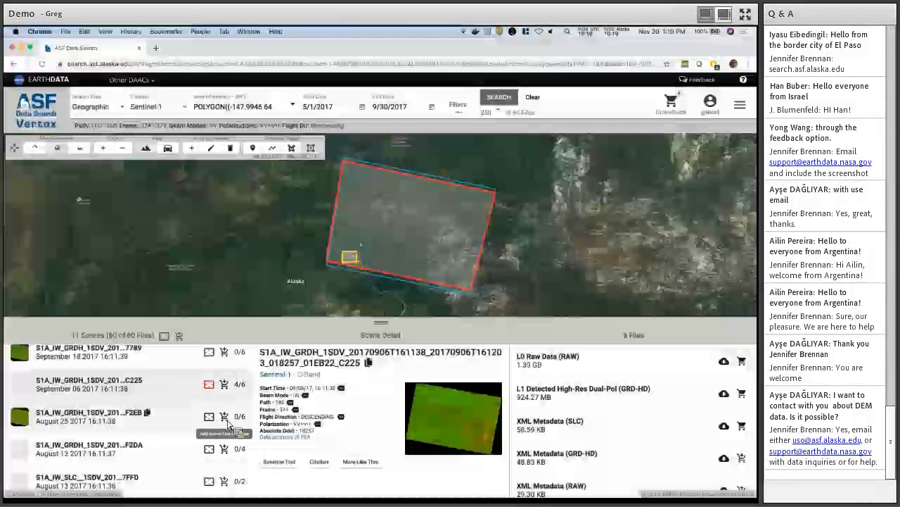
Queue all files of the August 25 F2EB scene, then add all 60 files to the queue.
click(225, 418)
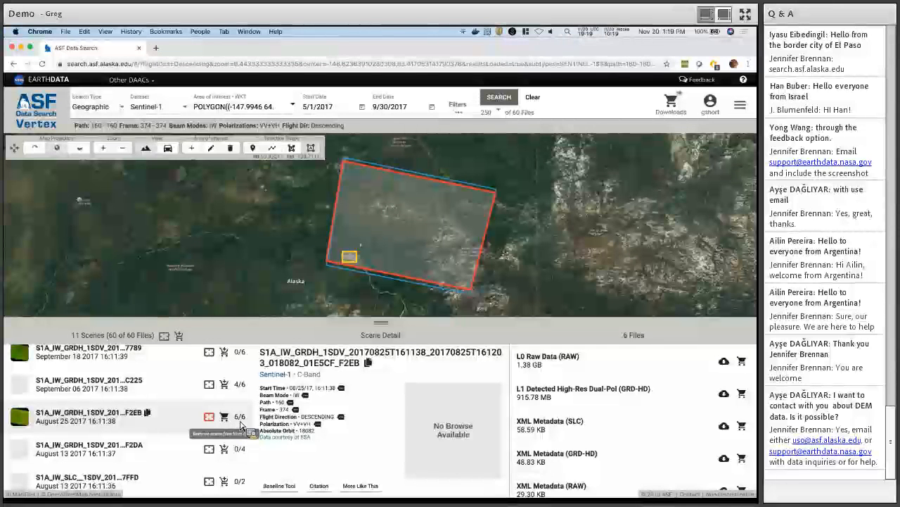
click(172, 391)
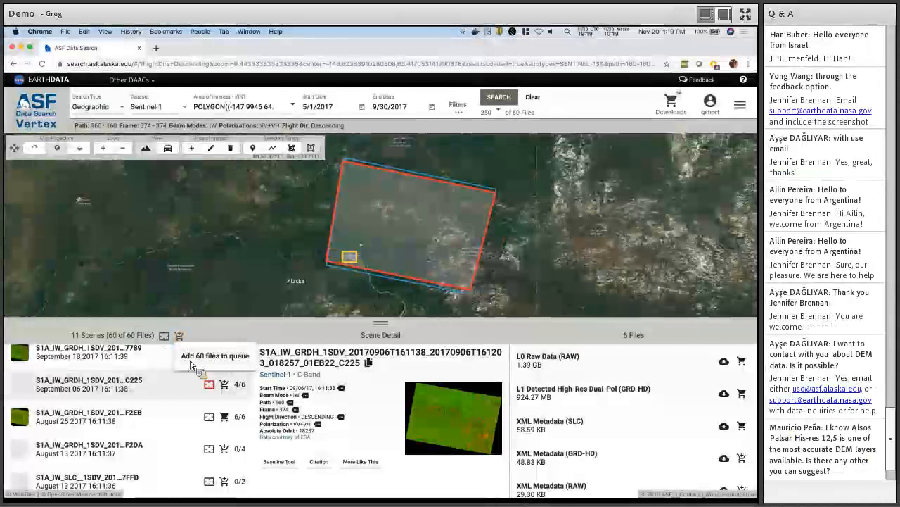
click(205, 361)
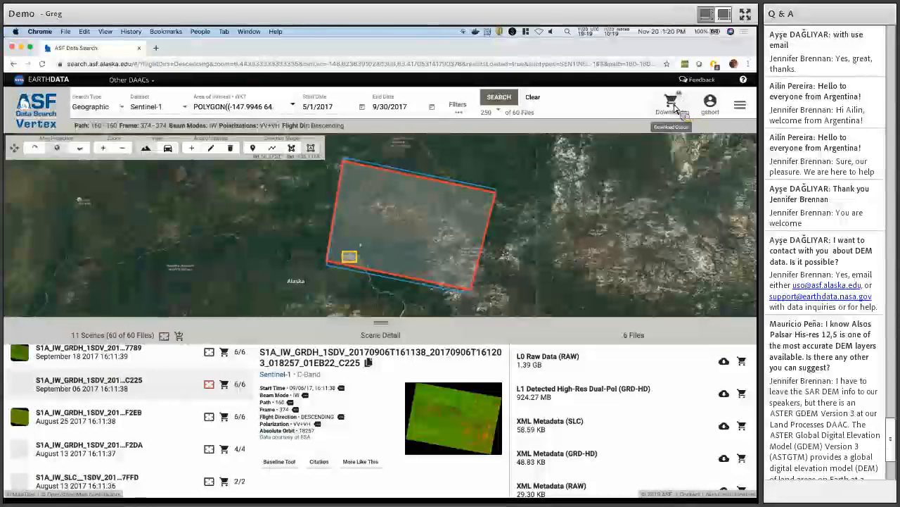
Remove the XML Metadata (SLC) file from the download queue, then clear all 59 files.
click(673, 105)
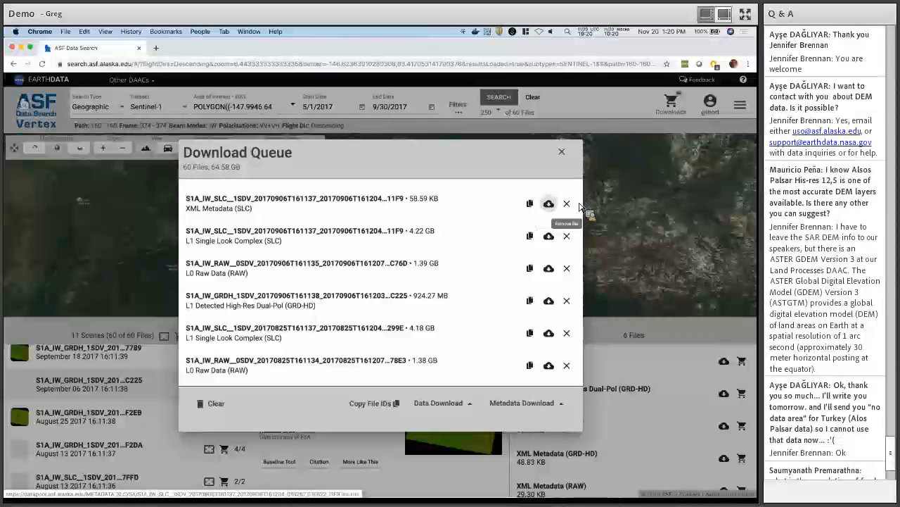
click(568, 204)
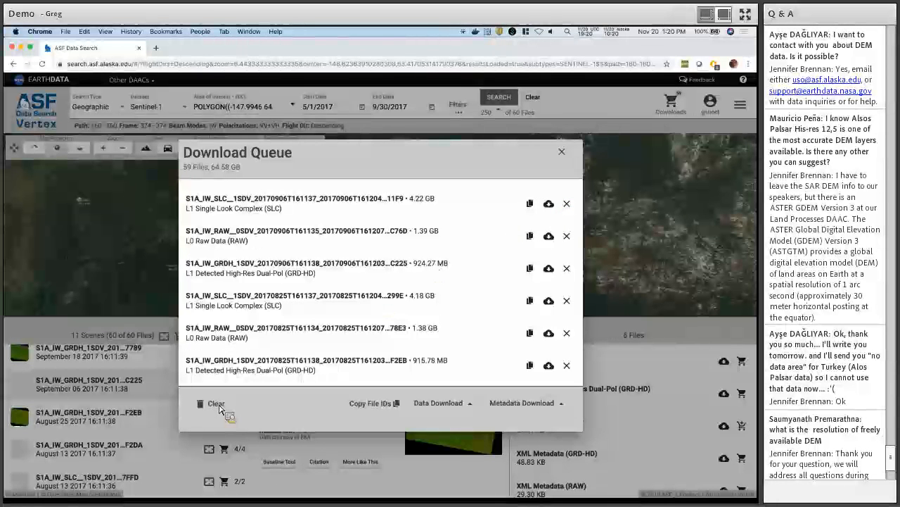
click(218, 405)
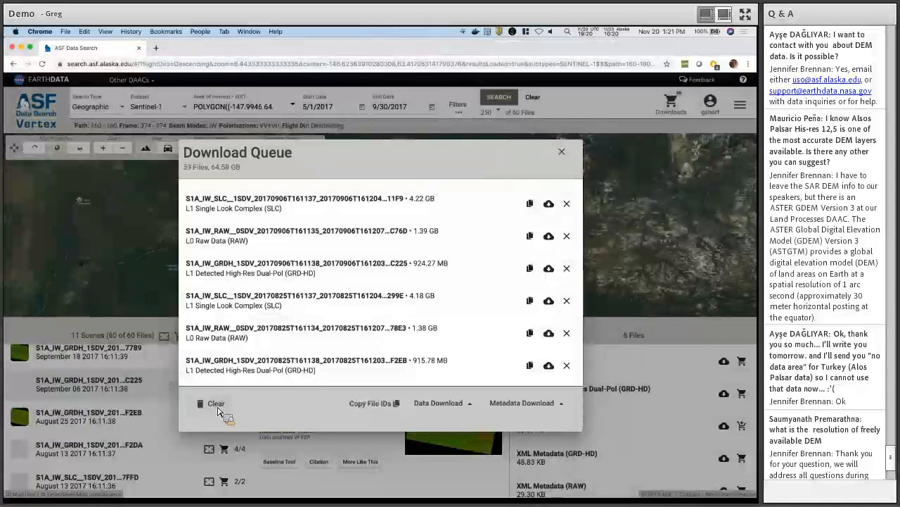
click(217, 406)
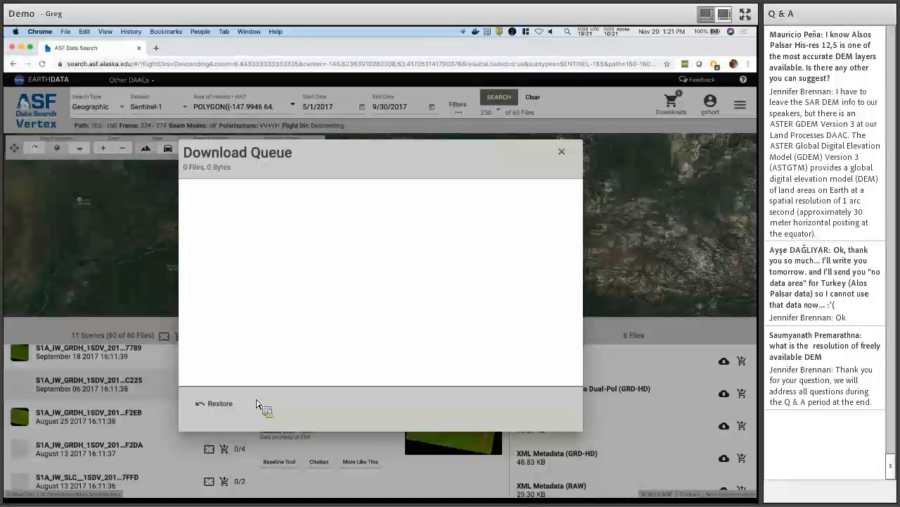
Restore the 59 cleared files (64.58 GB) and show the Metadata Download format options.
click(222, 406)
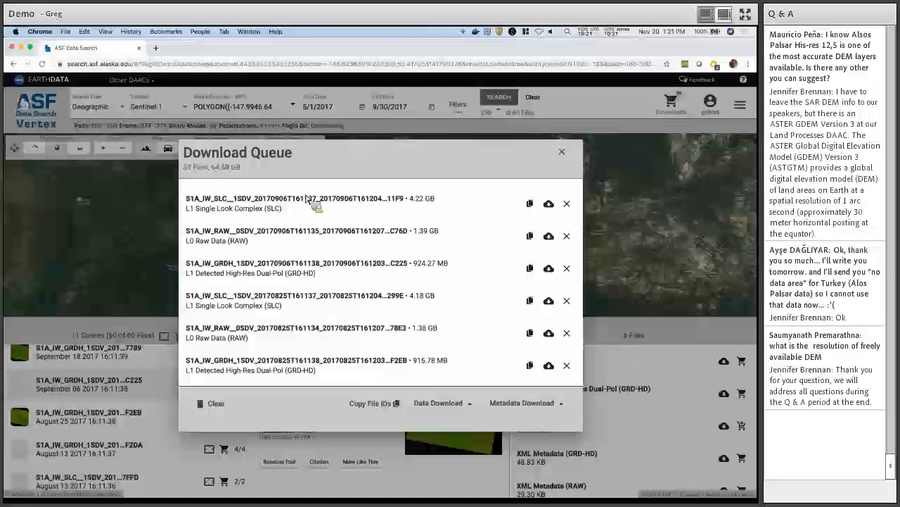
click(562, 405)
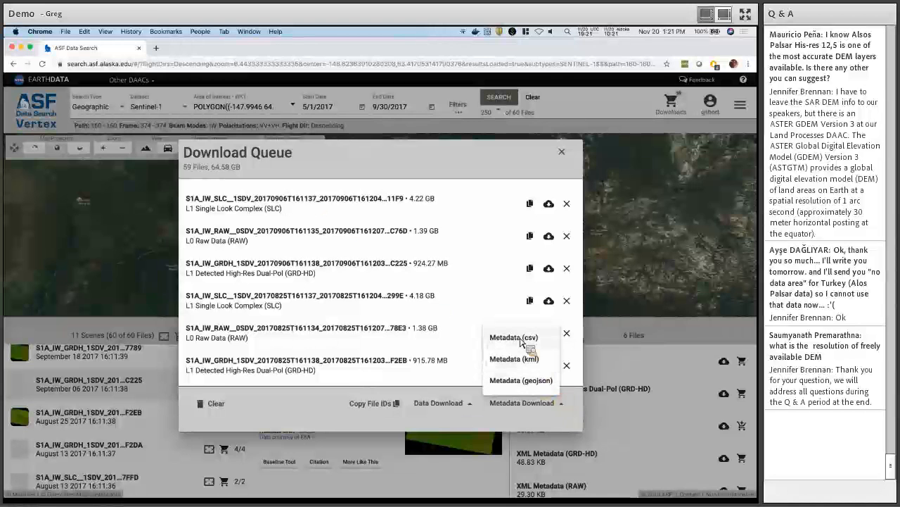
Download the 59-file queue's metadata in Metadata (csv) format.
click(497, 340)
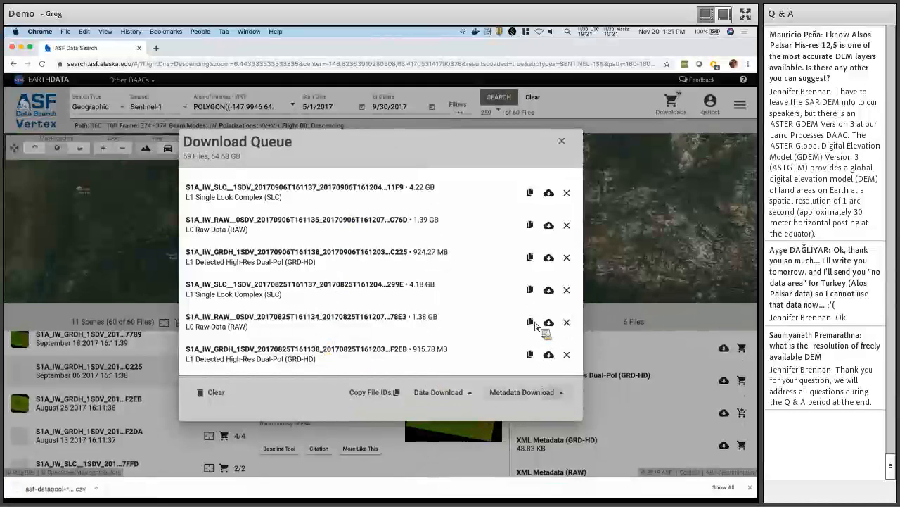
click(543, 392)
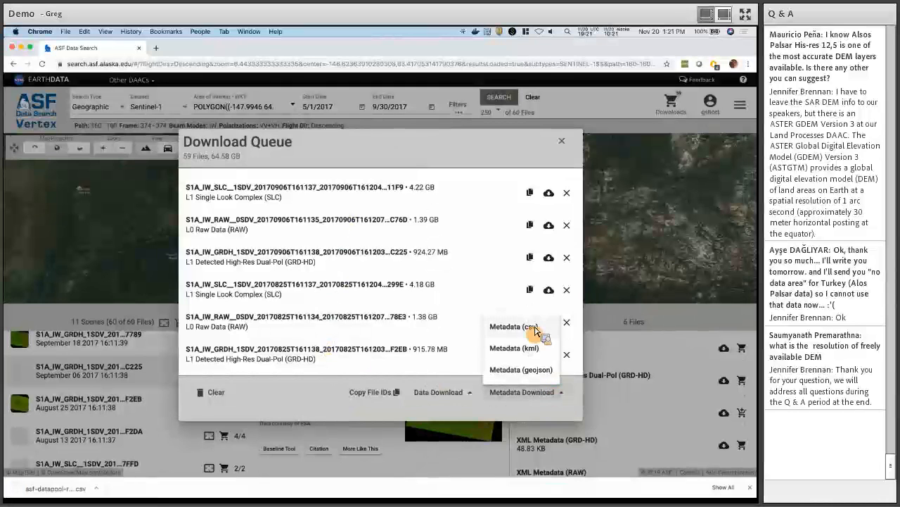
click(304, 401)
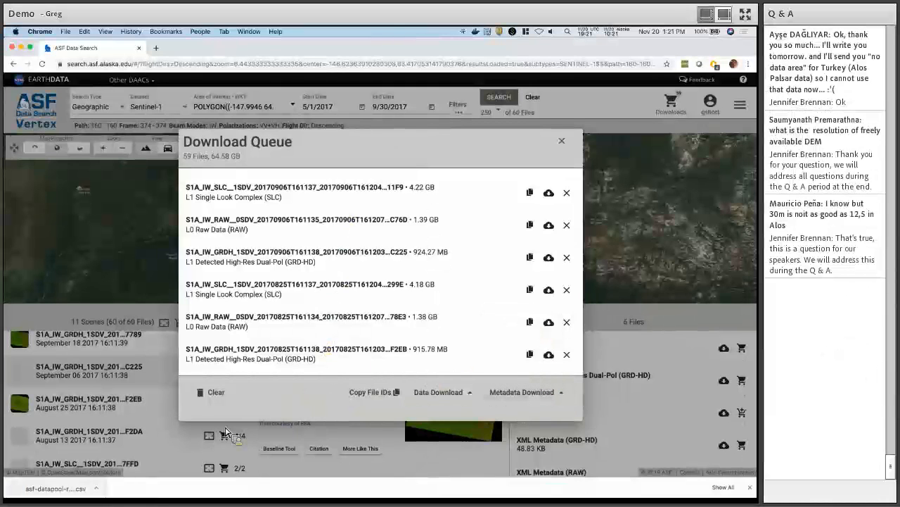
Show asf-datapool-results-2019-11-20_01-21-39.csv in the Downloads folder in Finder.
click(56, 488)
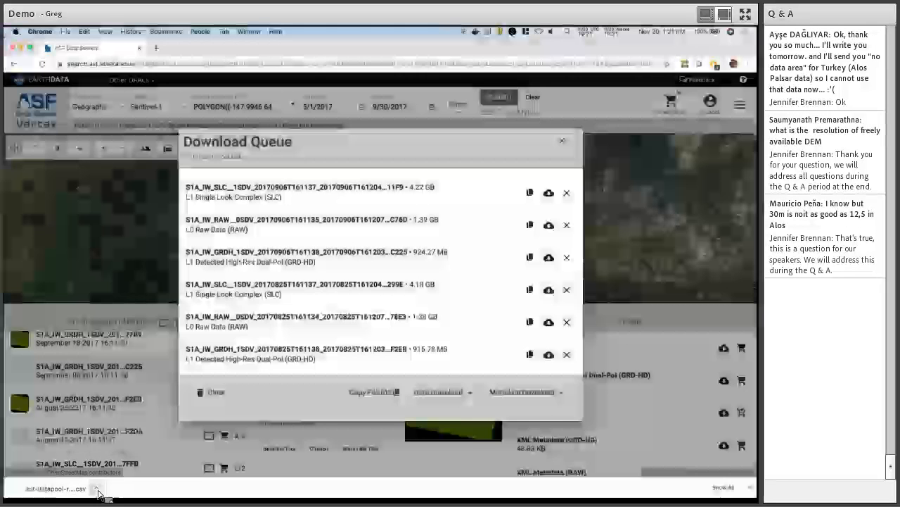
click(97, 489)
click(115, 478)
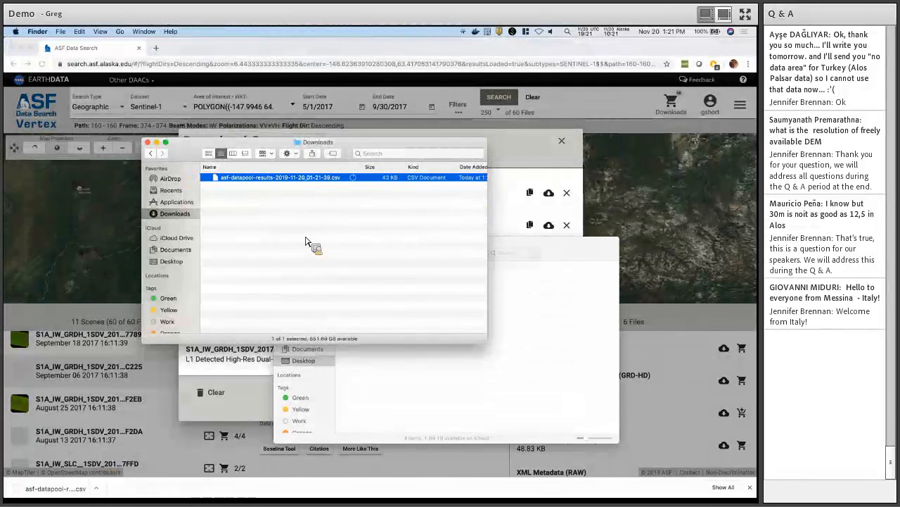
Preview the downloaded CSV, scroll across its date and processing-level columns, then close the preview.
right_click(231, 178)
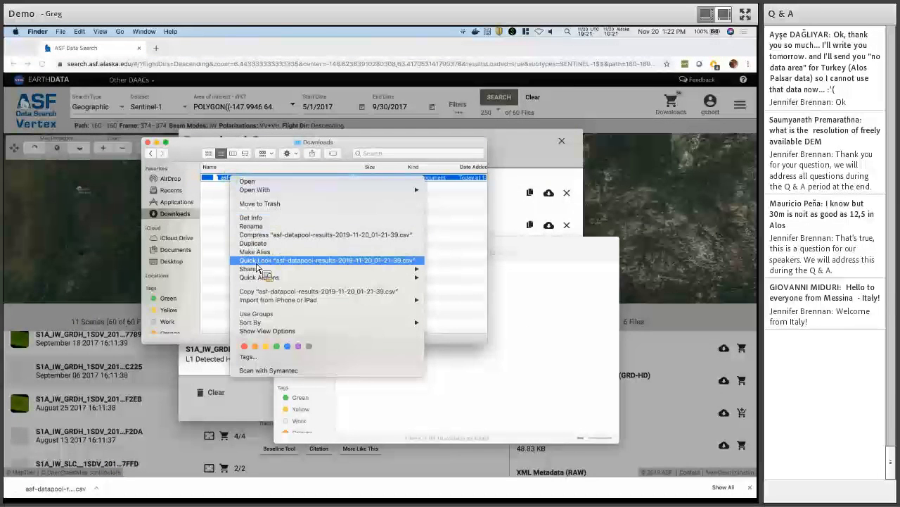
click(256, 262)
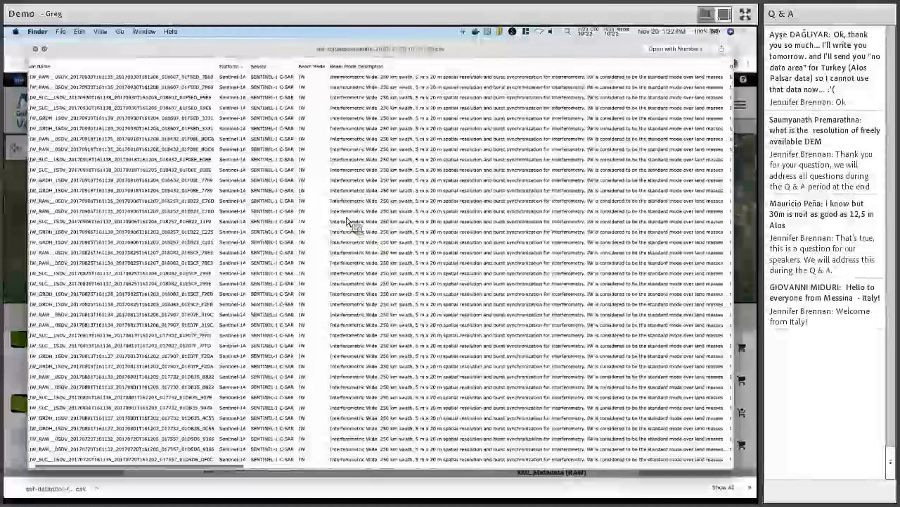
scroll(347, 220, right, 2)
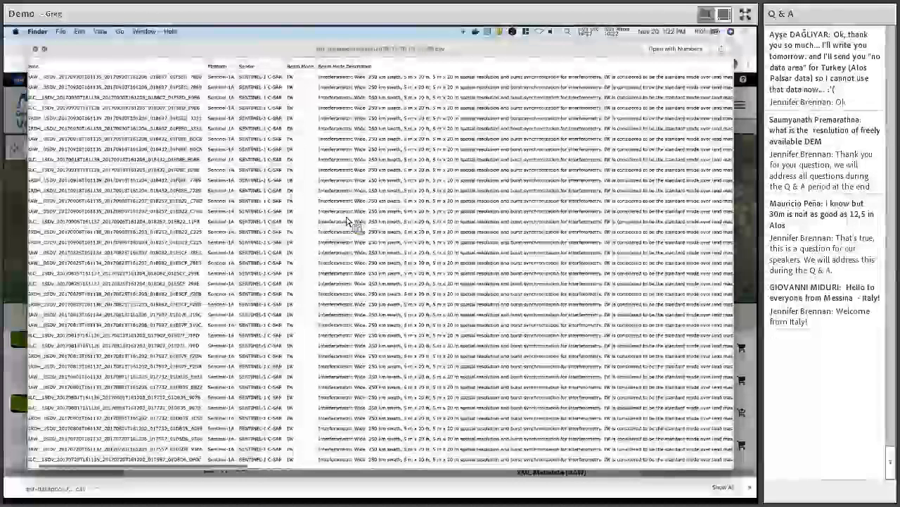
scroll(347, 220, left, 3)
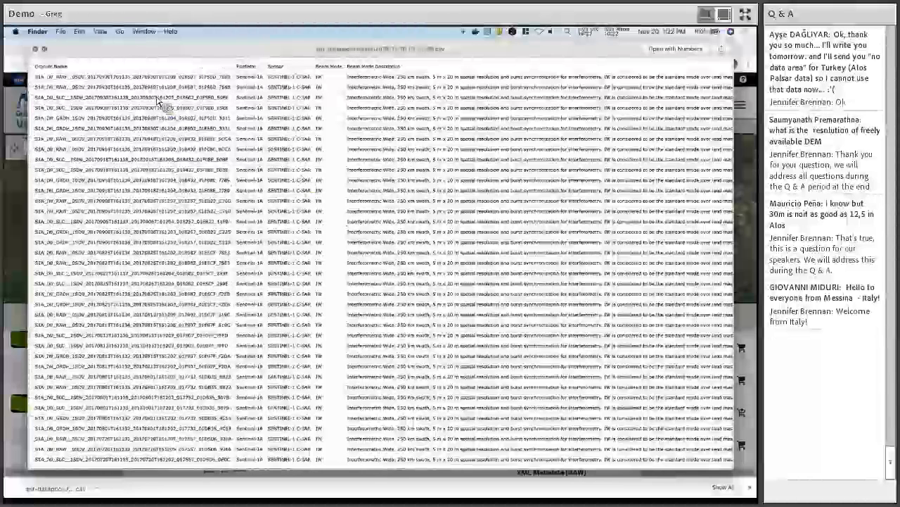
scroll(157, 101, right, 1)
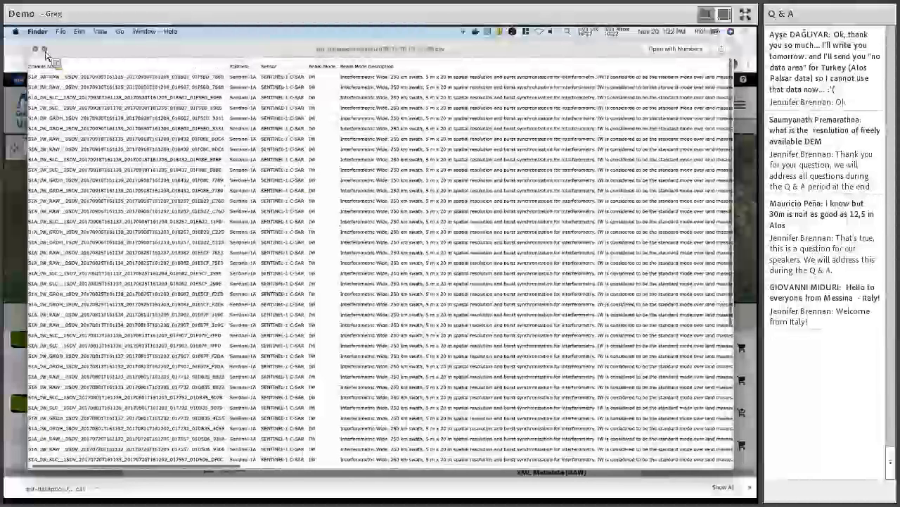
scroll(45, 55, right, 3)
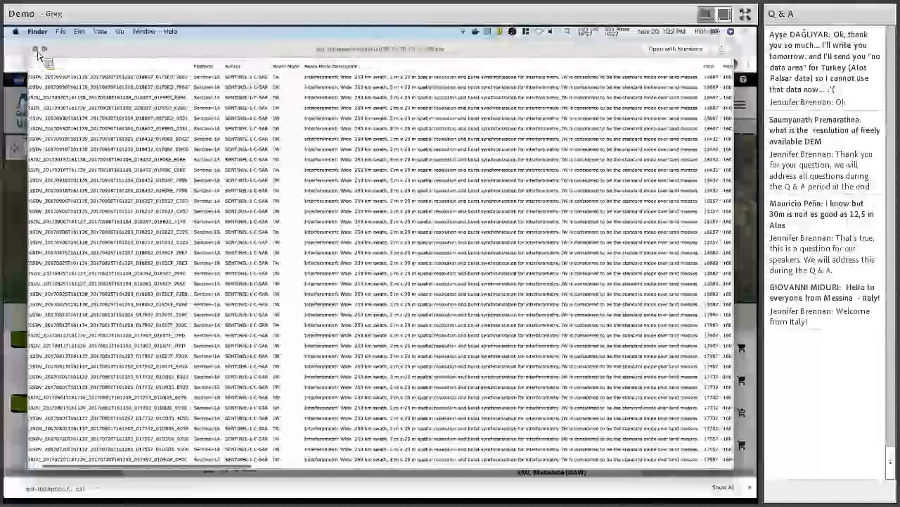
scroll(38, 54, right, 15)
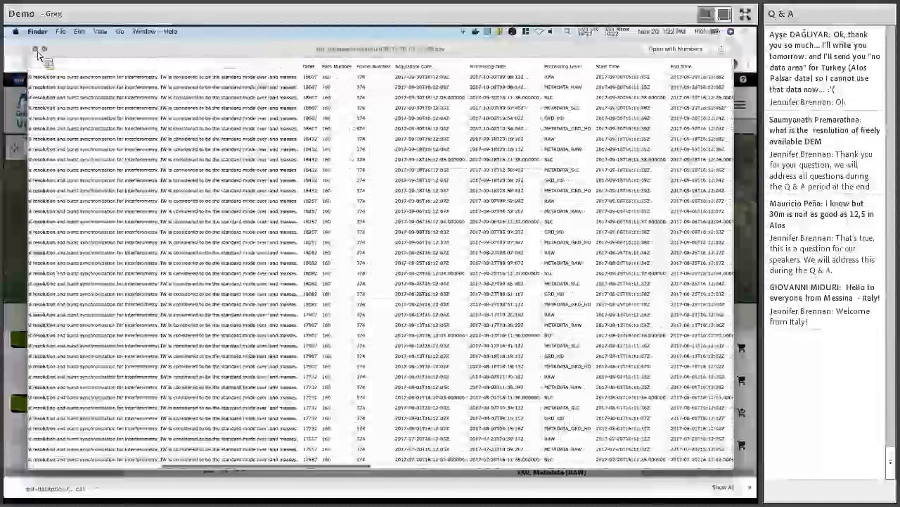
key(space)
Back in the 59-file Download Queue, check the metadata formats, then open the Data Download options.
click(39, 56)
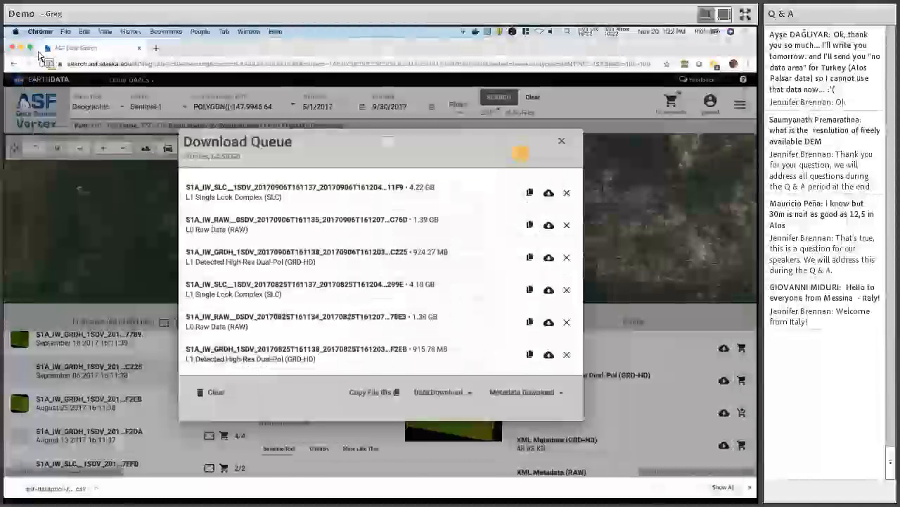
click(555, 392)
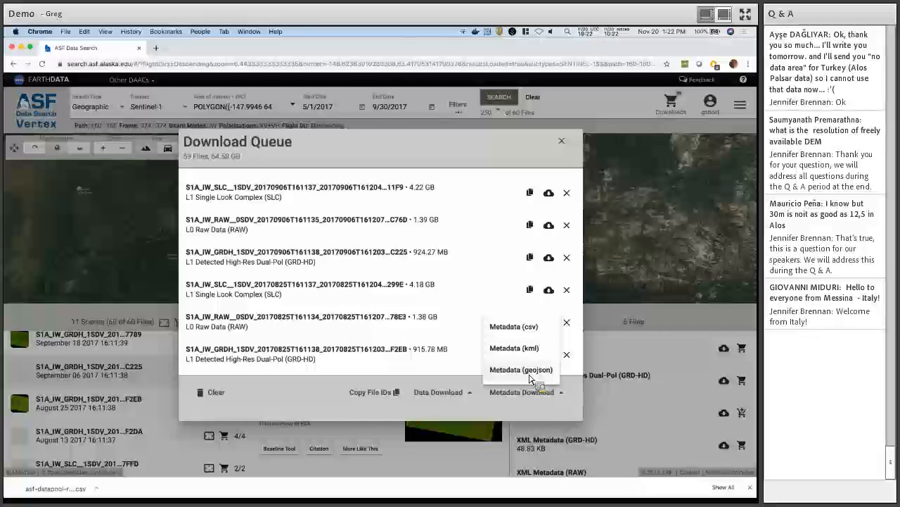
click(528, 411)
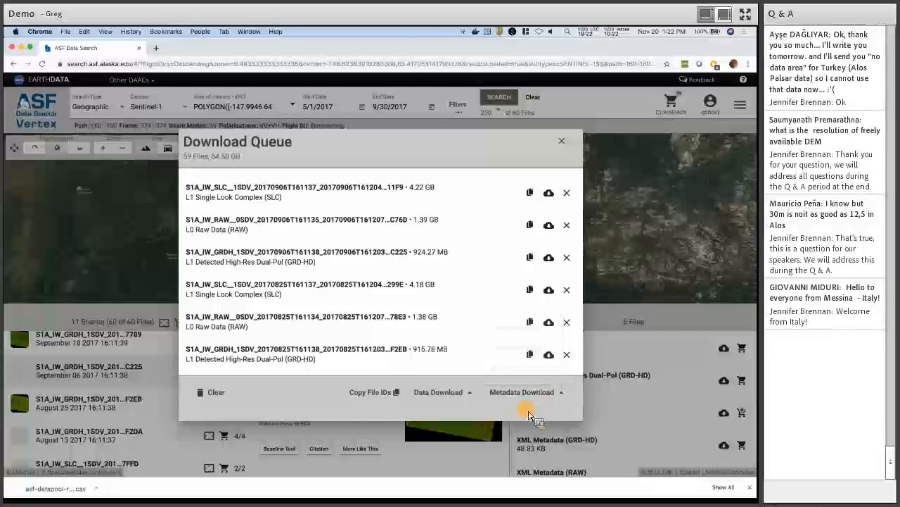
click(474, 398)
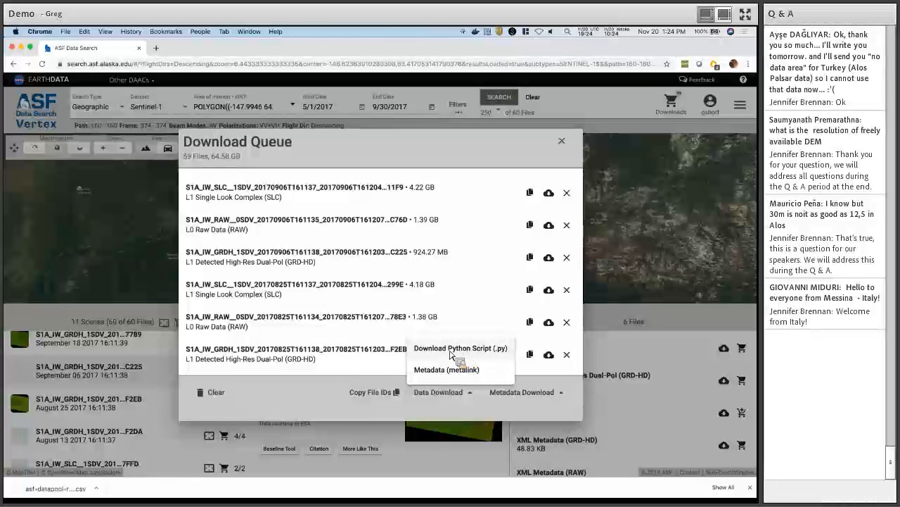
Download the bulk Python script (.py), keep it despite the warning, and show it in Finder.
click(449, 350)
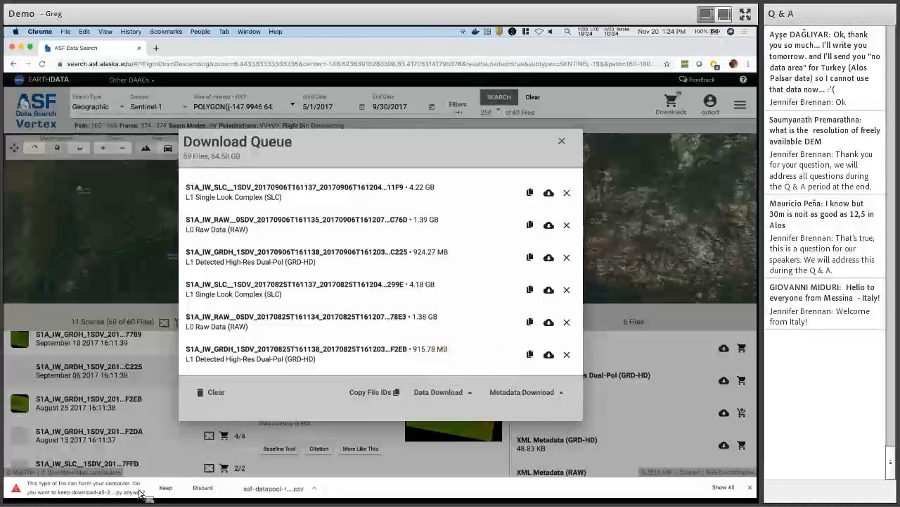
click(165, 487)
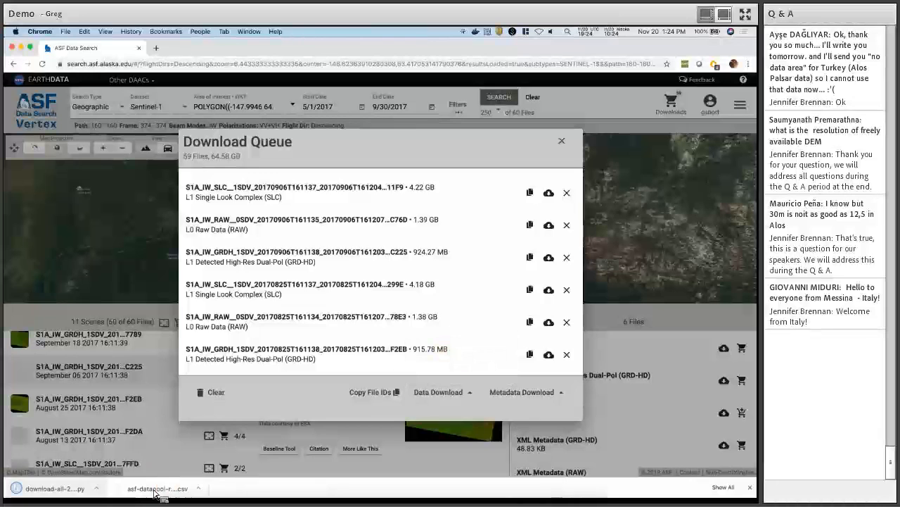
click(97, 488)
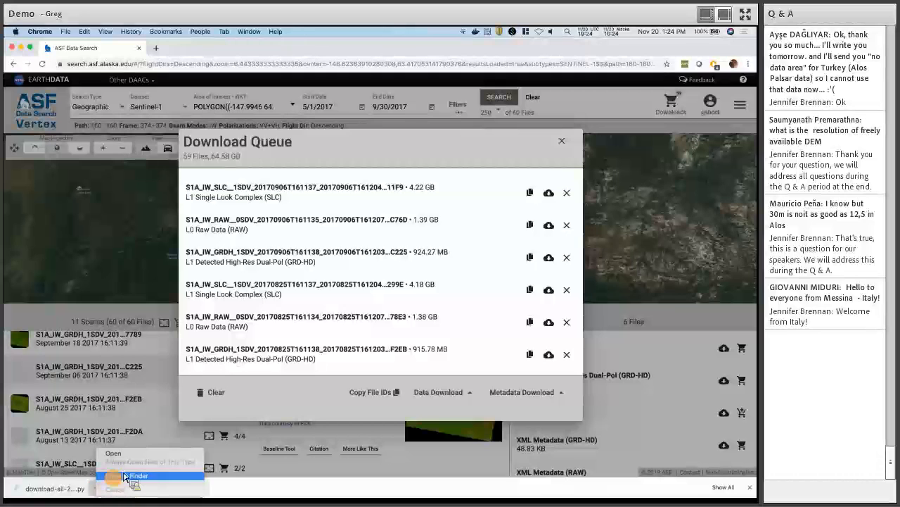
click(117, 477)
List the Downloads folder in Terminal, showing the CSV and download-all script, and start a python command.
drag(124, 477, 208, 299)
text(ls)
key(Return)
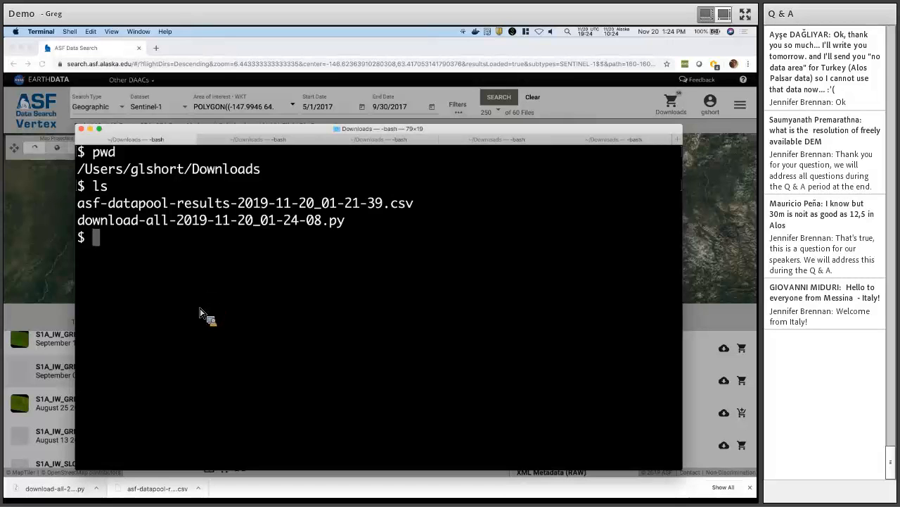
text(python )
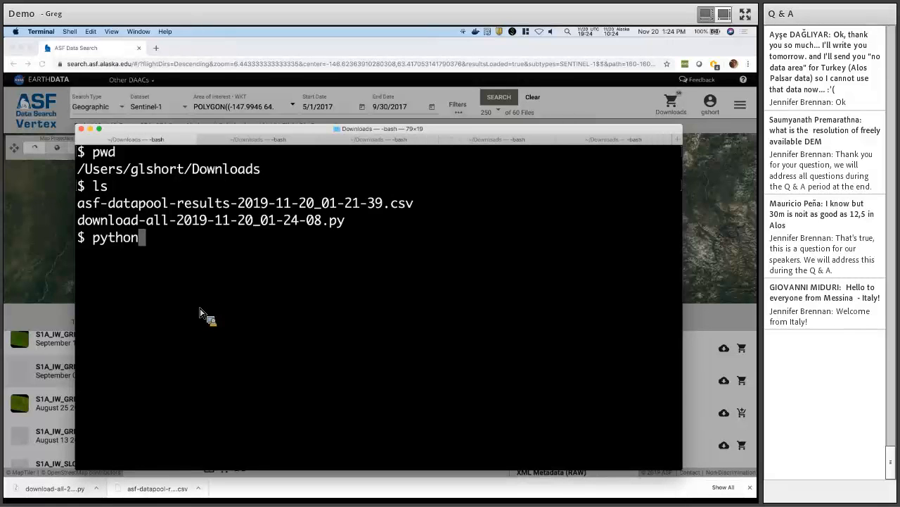
text(./do)
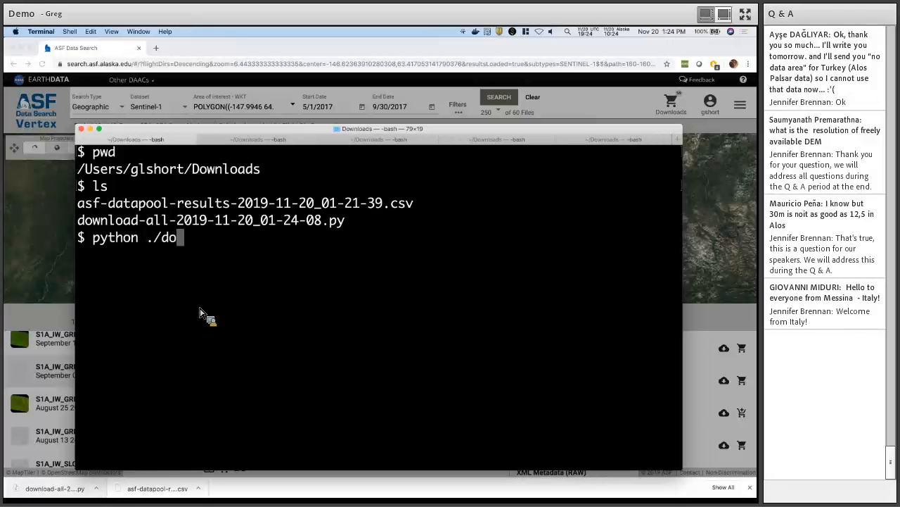
Run the download-all Python script and enter the Earthdata username and password.
key(Tab)
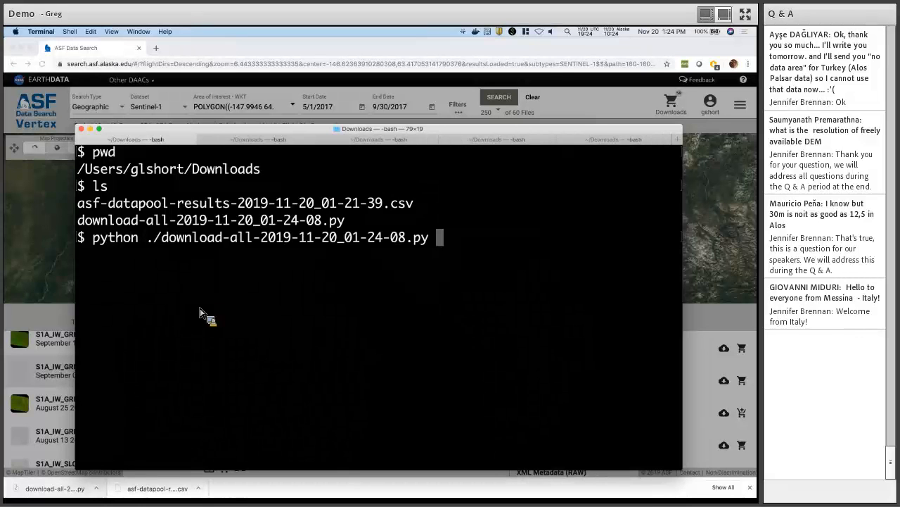
key(Return)
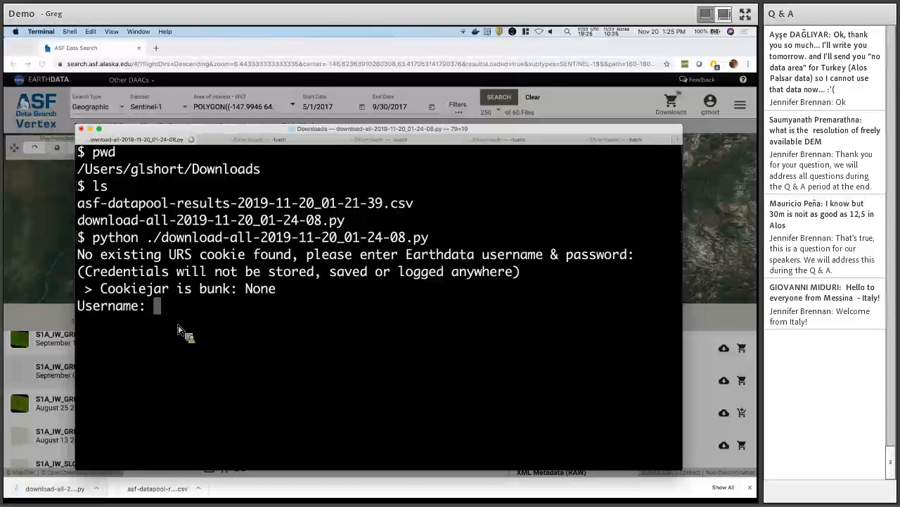
key(Return)
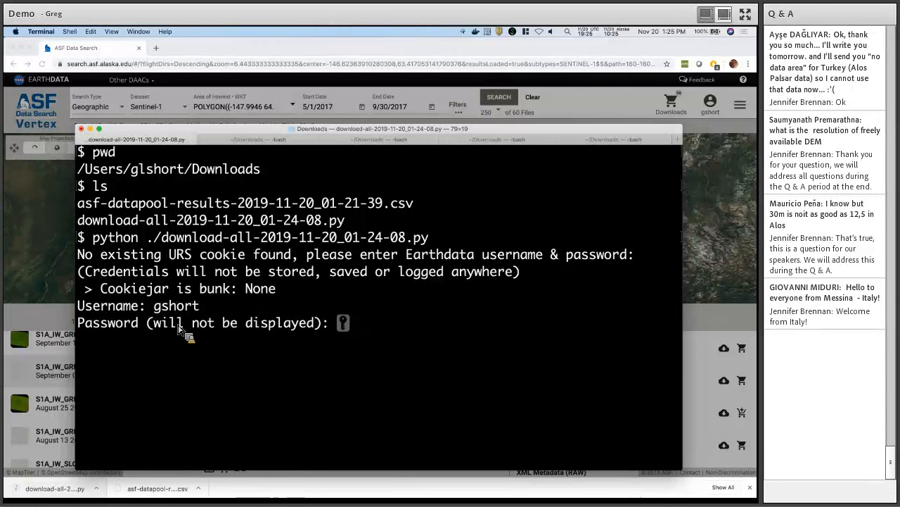
key(Return)
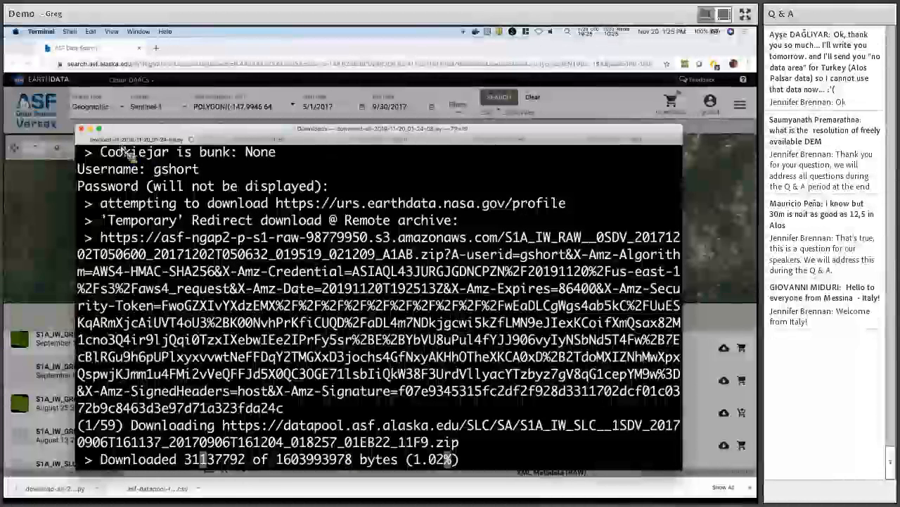
Stop the running download by closing its Terminal tab and confirming Terminate.
click(81, 129)
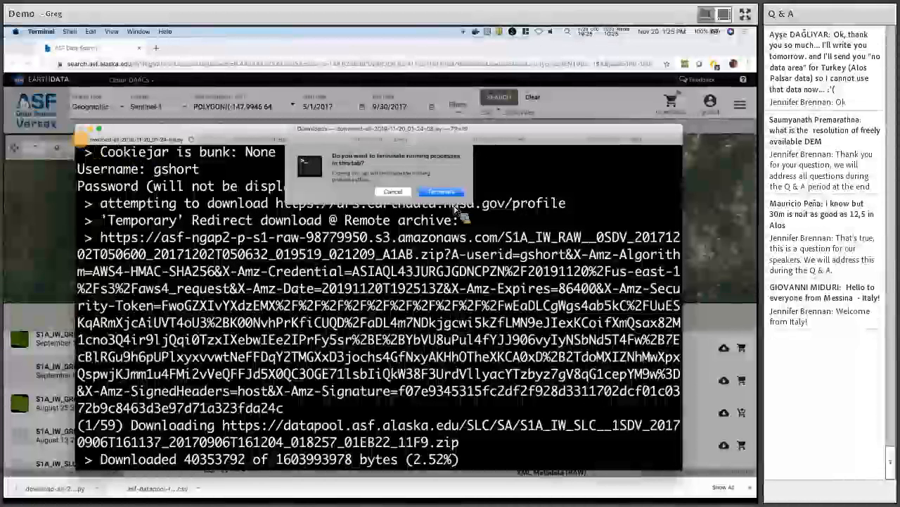
click(442, 192)
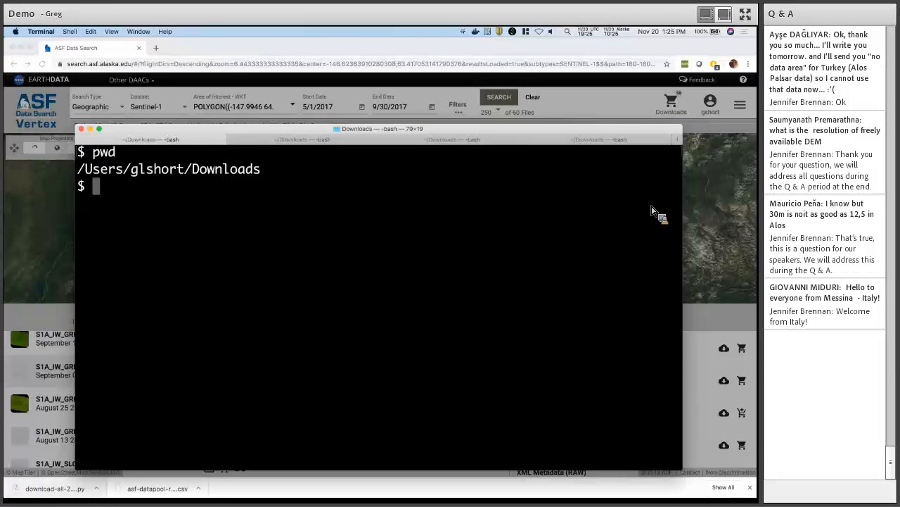
key(super+Tab)
Empty the 59-file download queue, close it, and clear the search and its polygon.
click(616, 109)
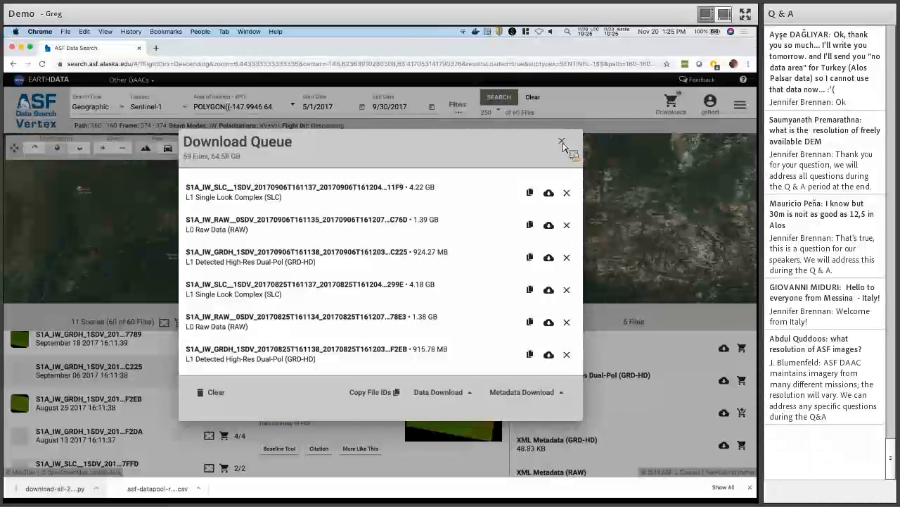
click(213, 399)
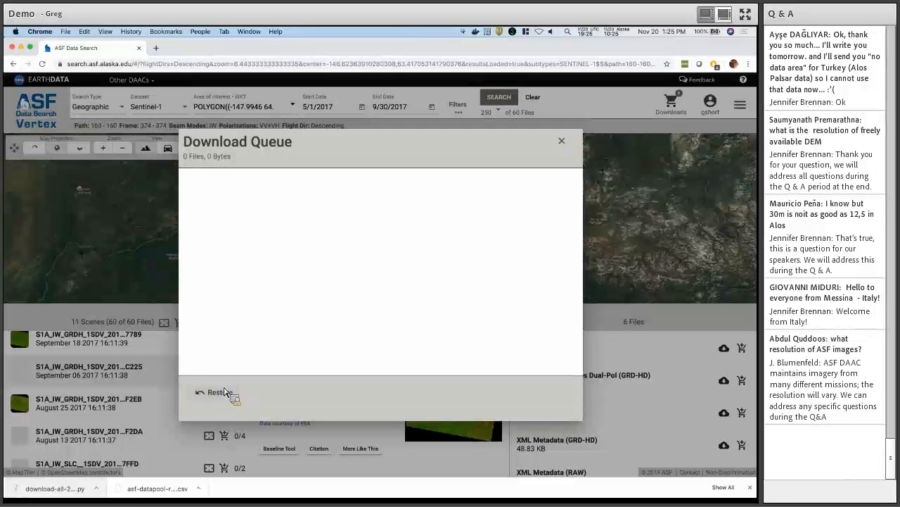
click(542, 104)
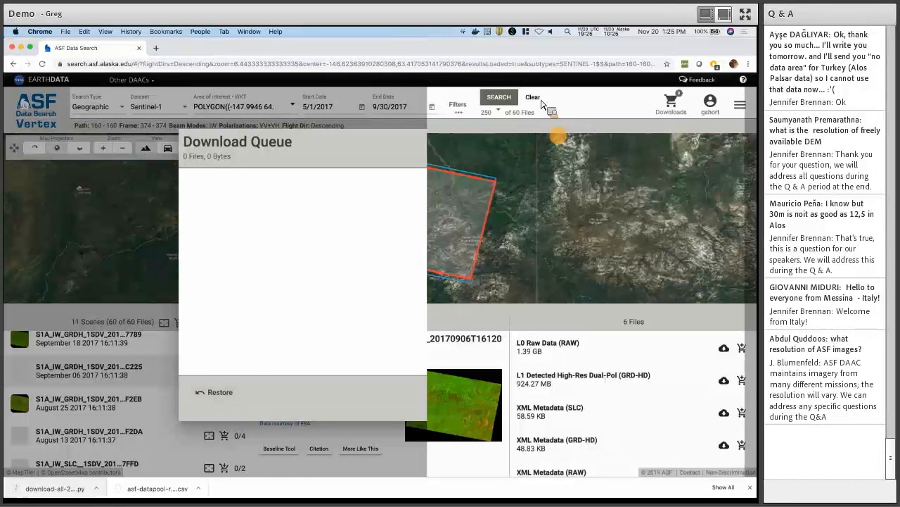
click(532, 98)
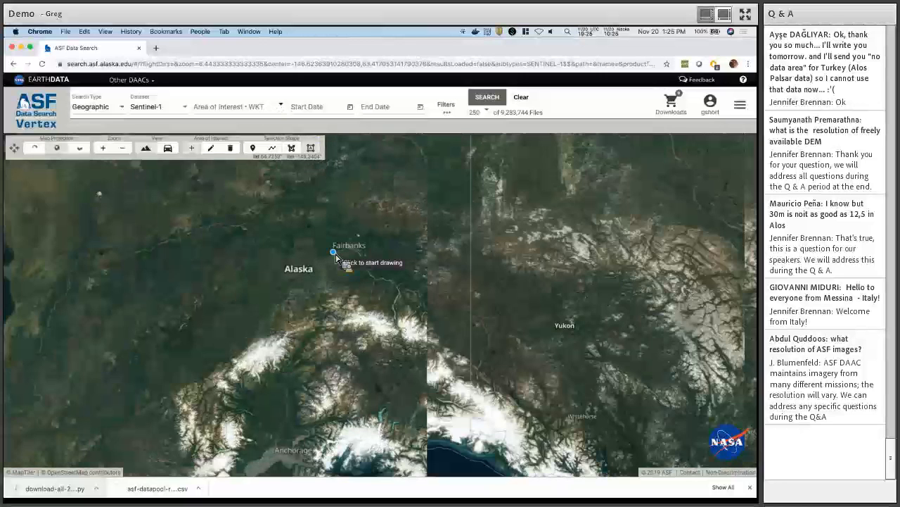
Zoom out and pan the map to center on Brazil.
scroll(337, 258, down, 2)
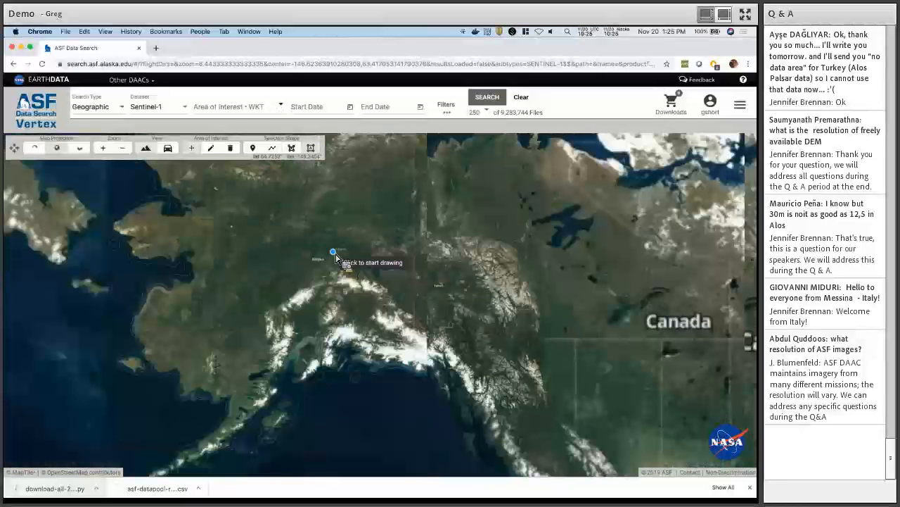
scroll(336, 257, down, 2)
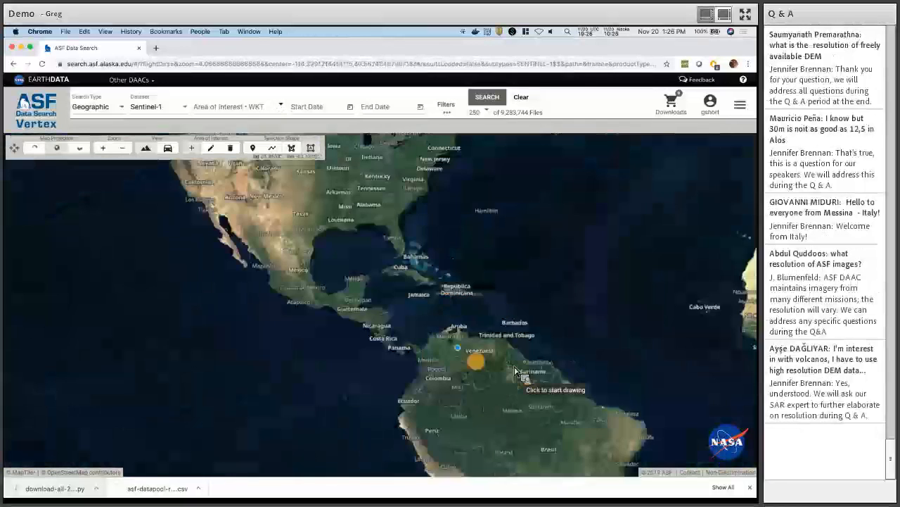
drag(516, 371, 353, 293)
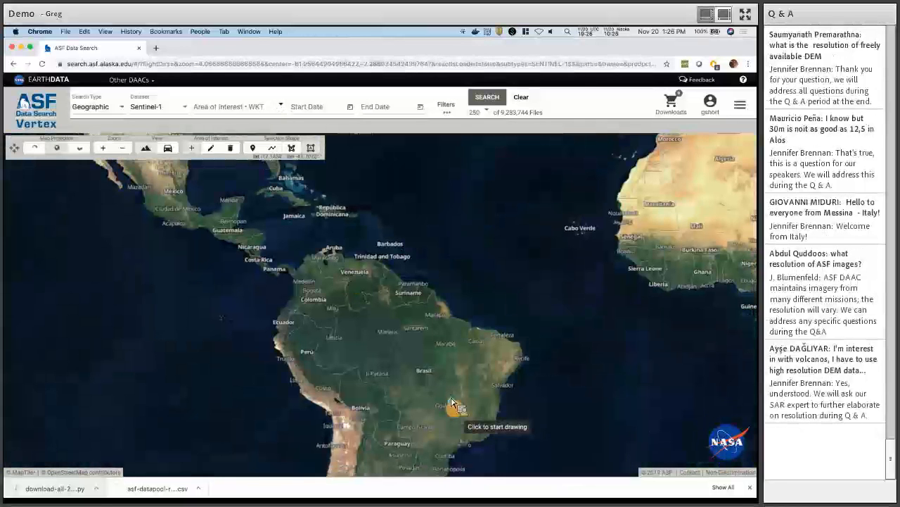
drag(454, 408, 399, 301)
scroll(400, 302, up, 2)
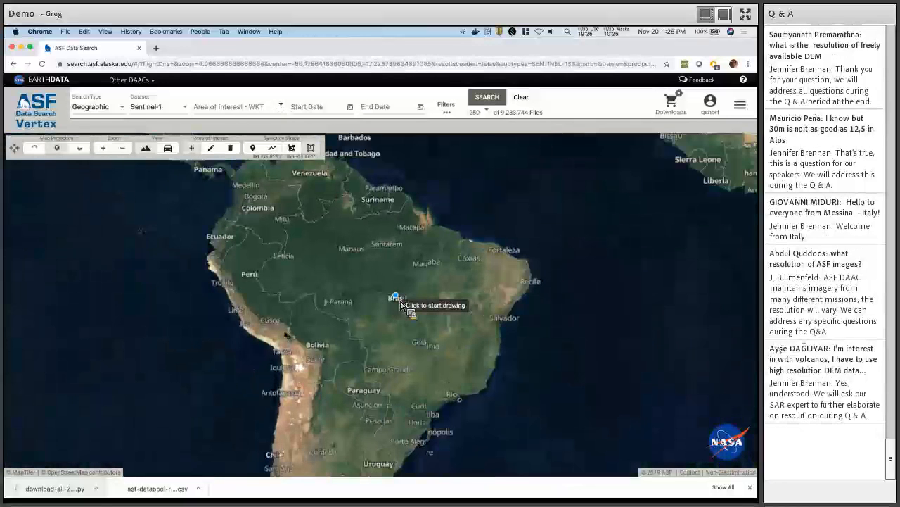
scroll(404, 317, up, 2)
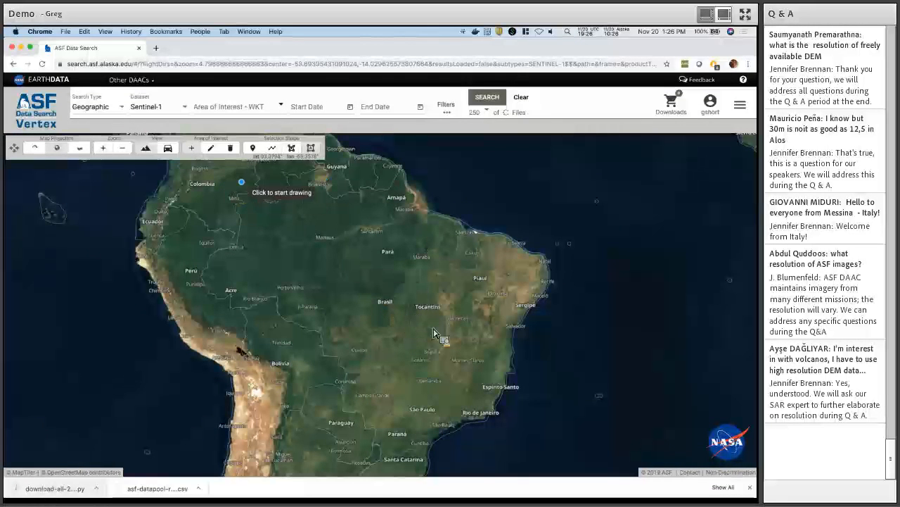
Draw a trial box from the Colombia–Brazil border across most of Brazil, then clear it.
click(242, 183)
click(518, 410)
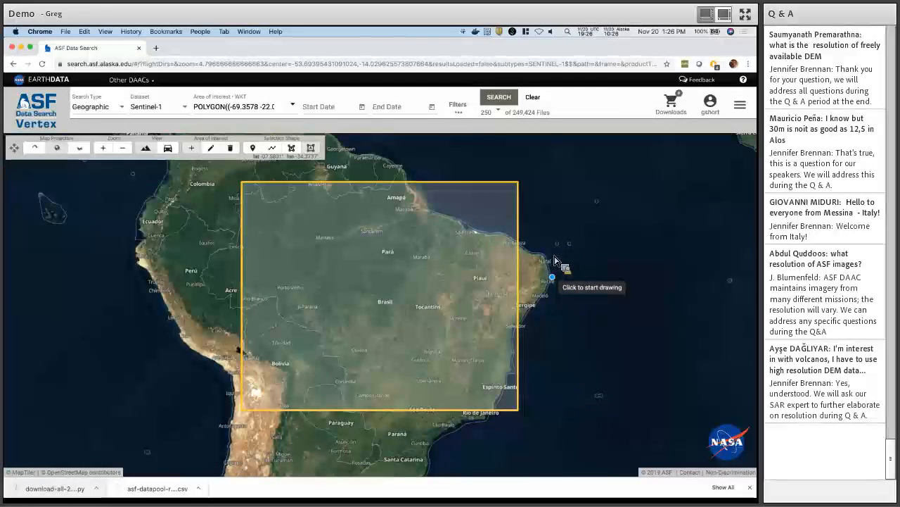
click(526, 99)
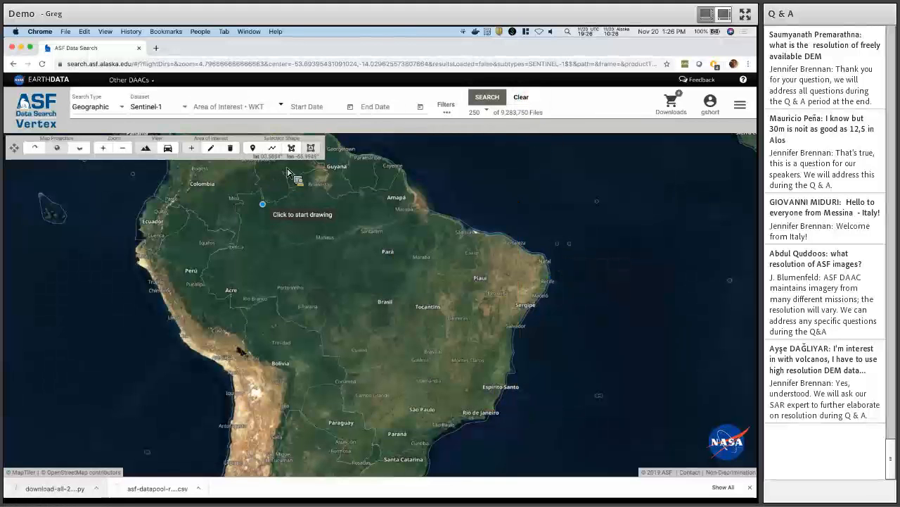
Search Sentinel-1 around a single point near Macapá, finding 48 scenes, then clear it.
key(F1)
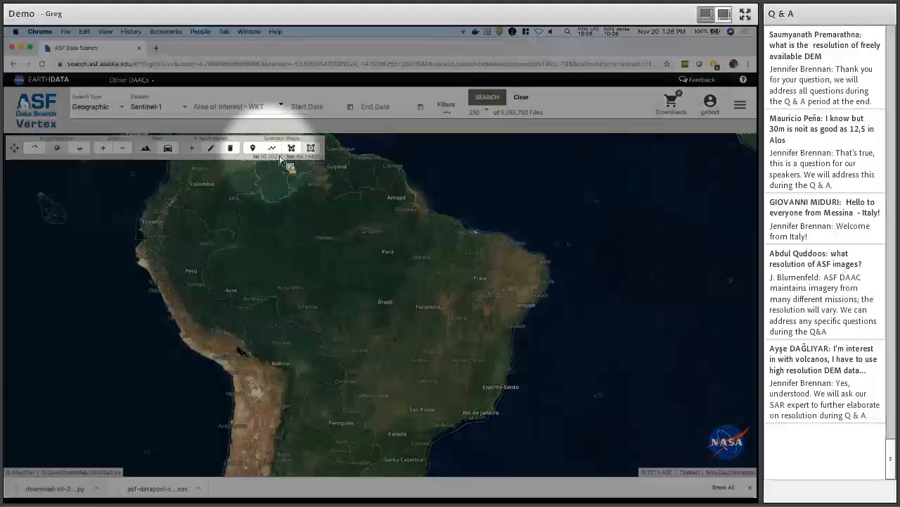
key(F1)
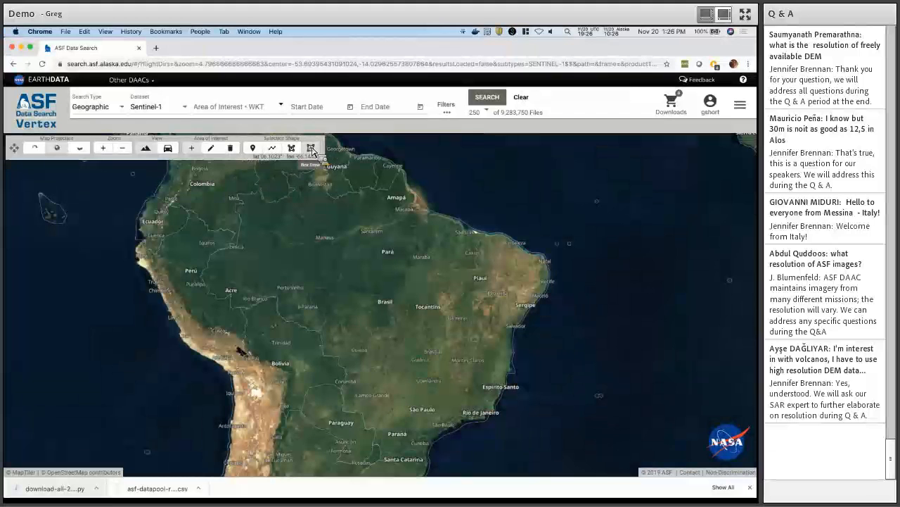
click(258, 150)
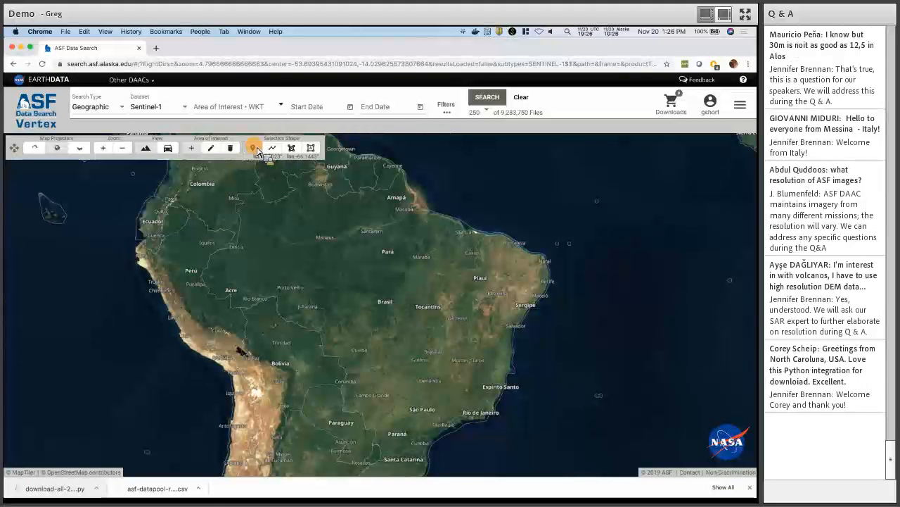
click(416, 206)
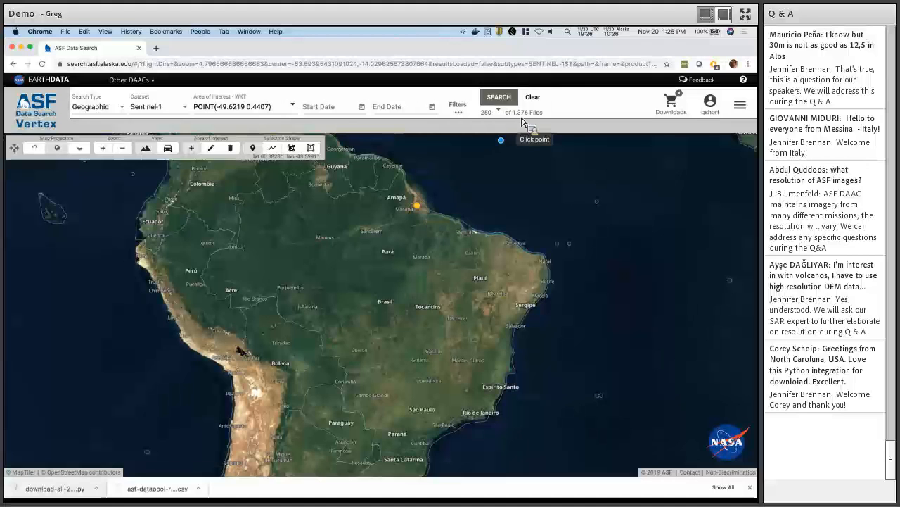
click(504, 102)
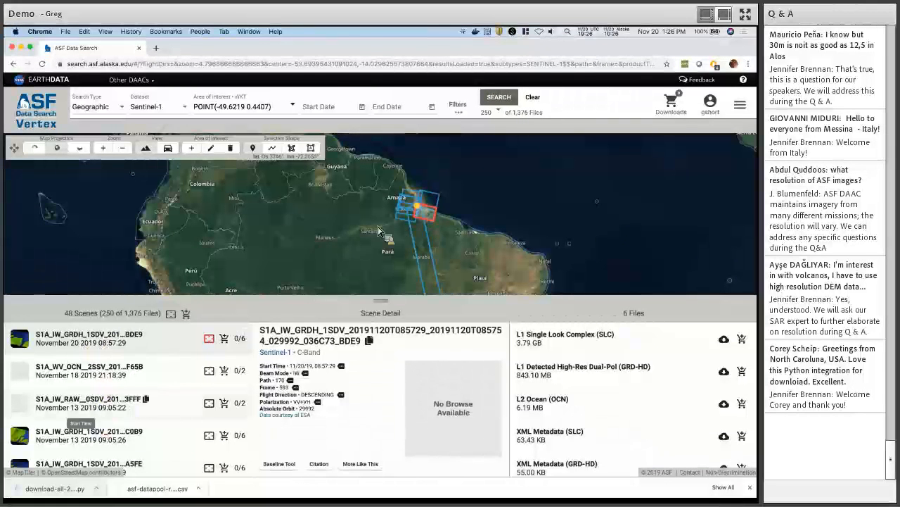
click(532, 98)
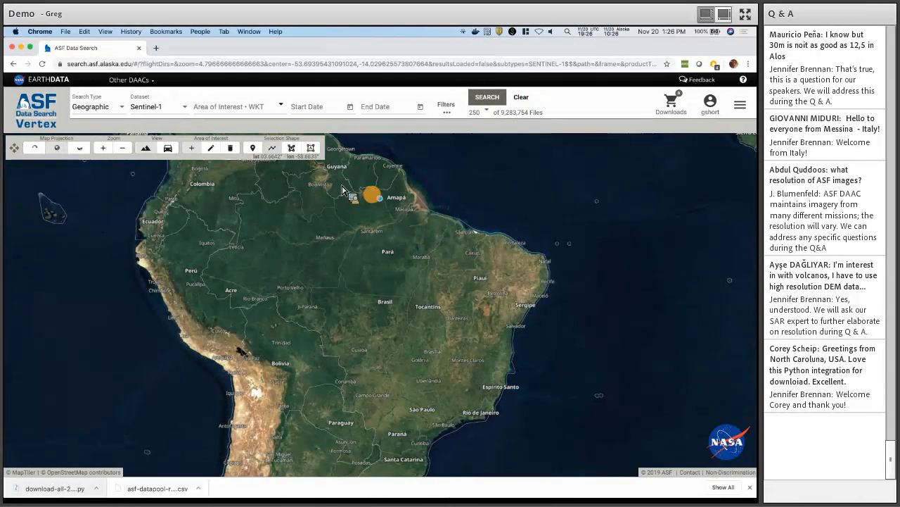
Zoom in and draw a line from the Macapá coast west past Manaus across the Amazon.
scroll(342, 189, up, 1)
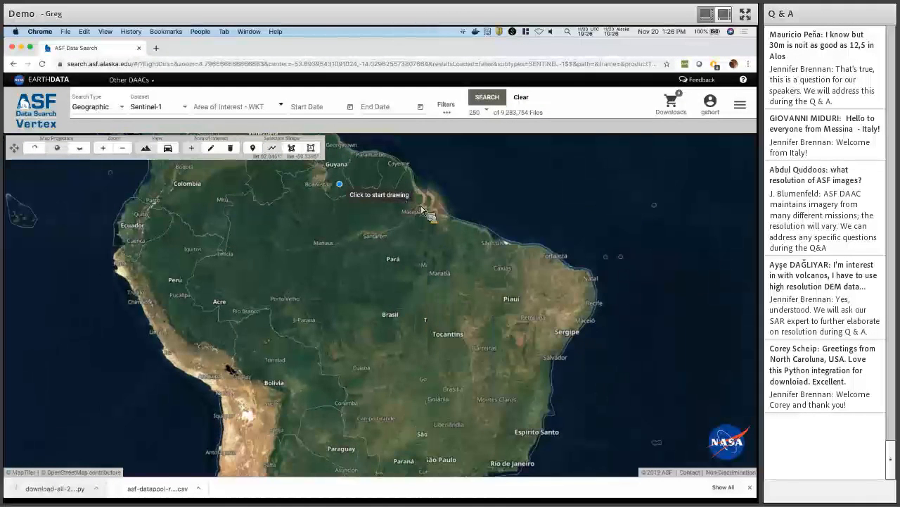
scroll(342, 189, up, 1)
scroll(511, 232, up, 1)
click(505, 229)
click(463, 265)
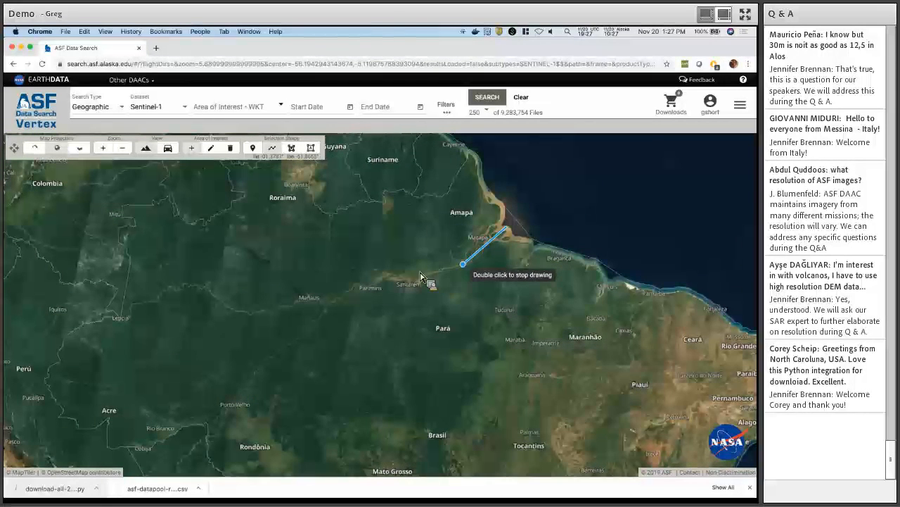
click(380, 279)
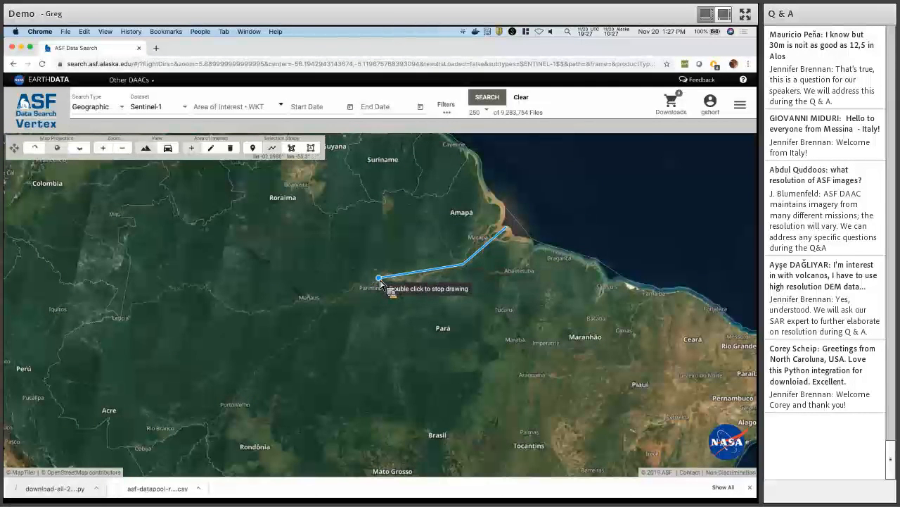
click(253, 311)
click(200, 287)
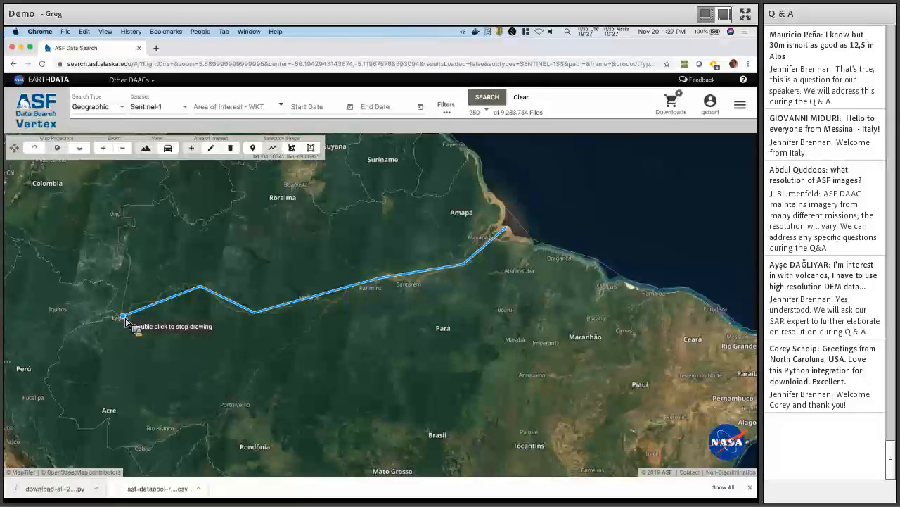
double_click(126, 320)
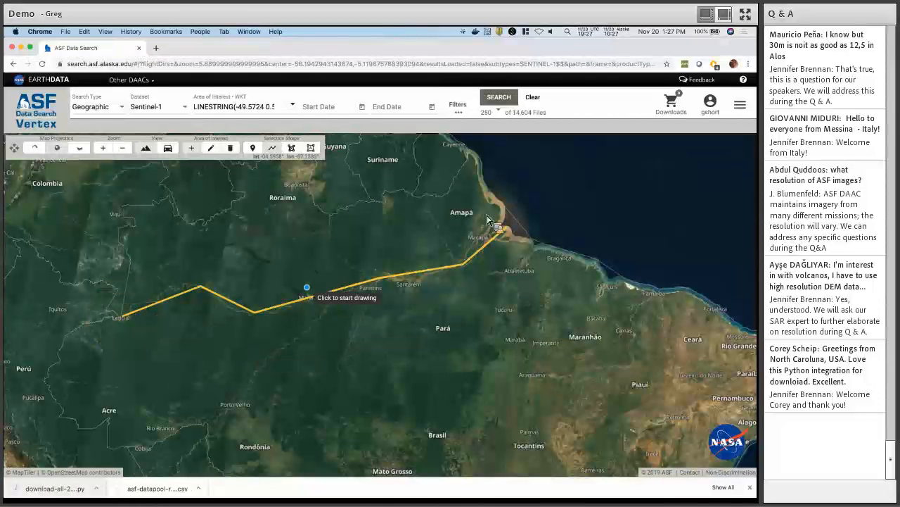
Search along the line, browse the 78 scene footprints, then clear the search.
click(502, 98)
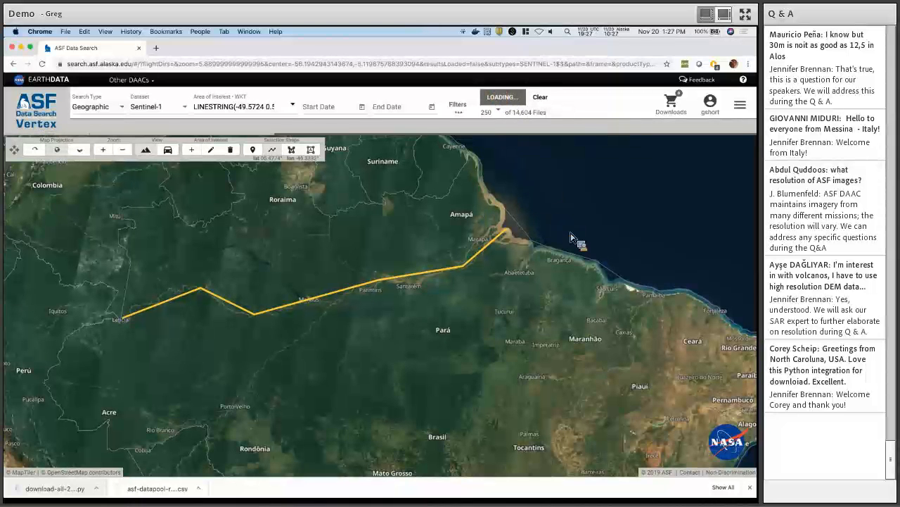
scroll(571, 240, down, 1)
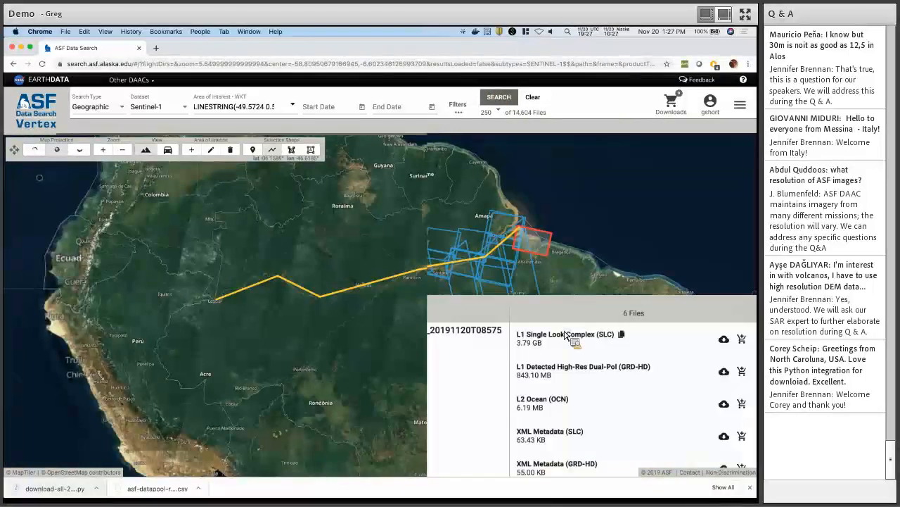
drag(584, 206, 580, 198)
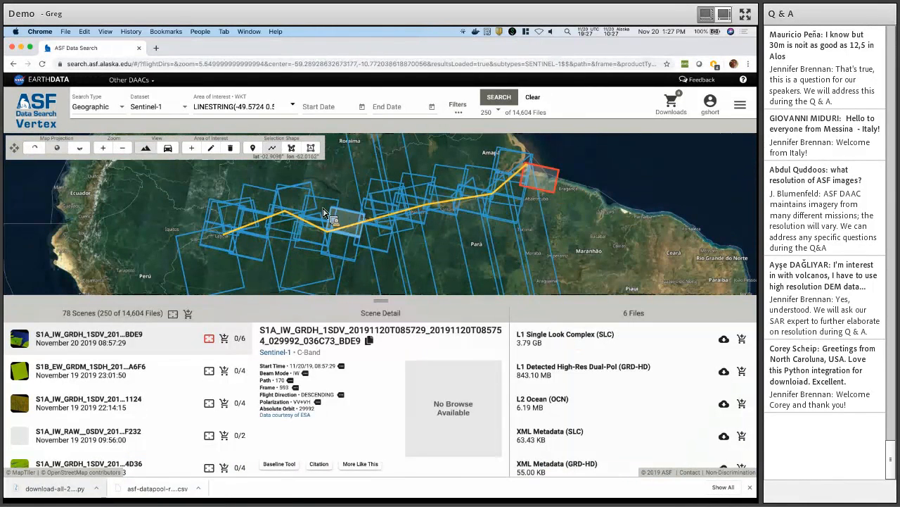
click(532, 98)
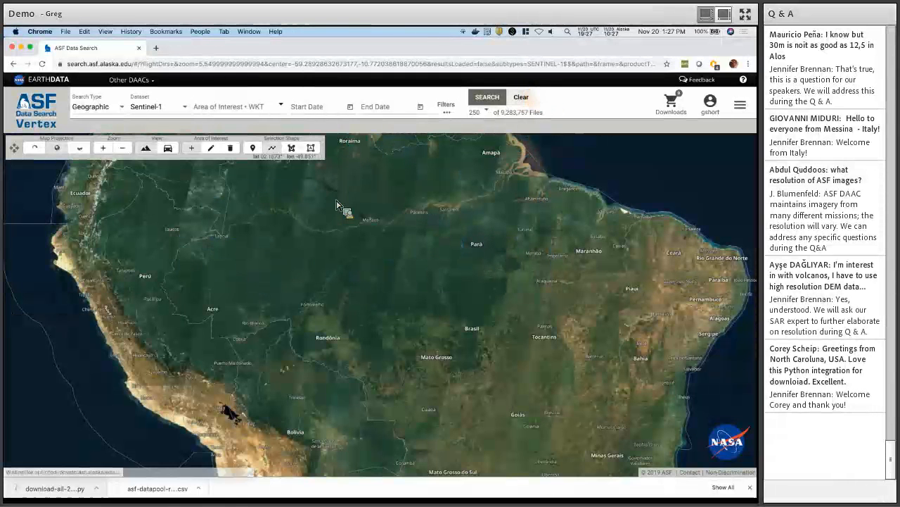
Zoom out and switch the base map from satellite imagery to the street map.
scroll(359, 325, down, 2)
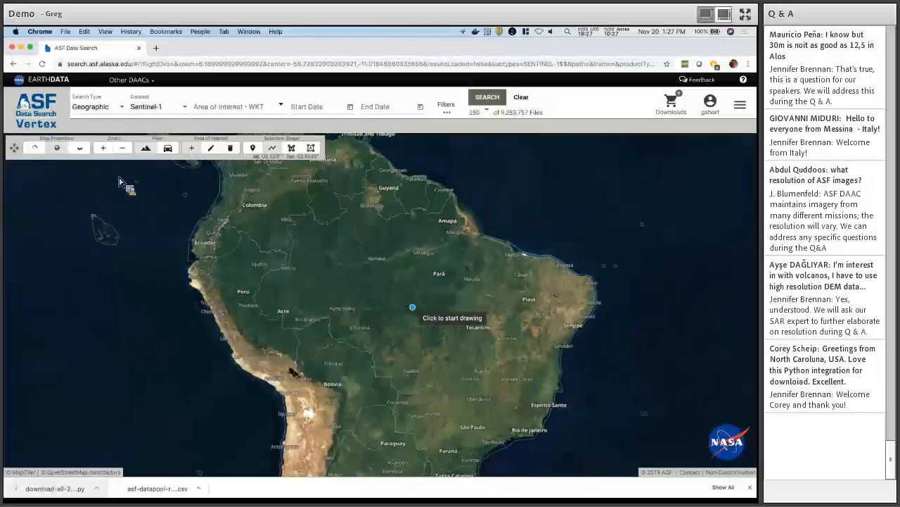
scroll(414, 307, down, 2)
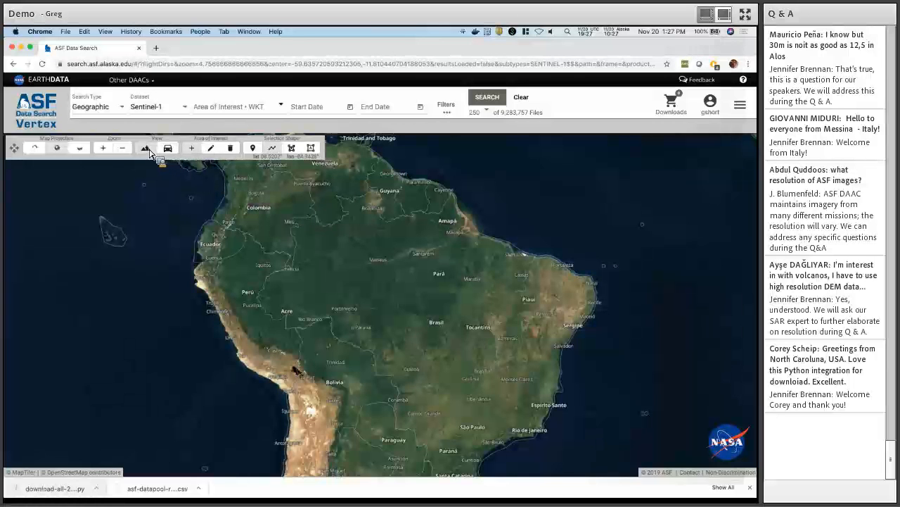
key(F1)
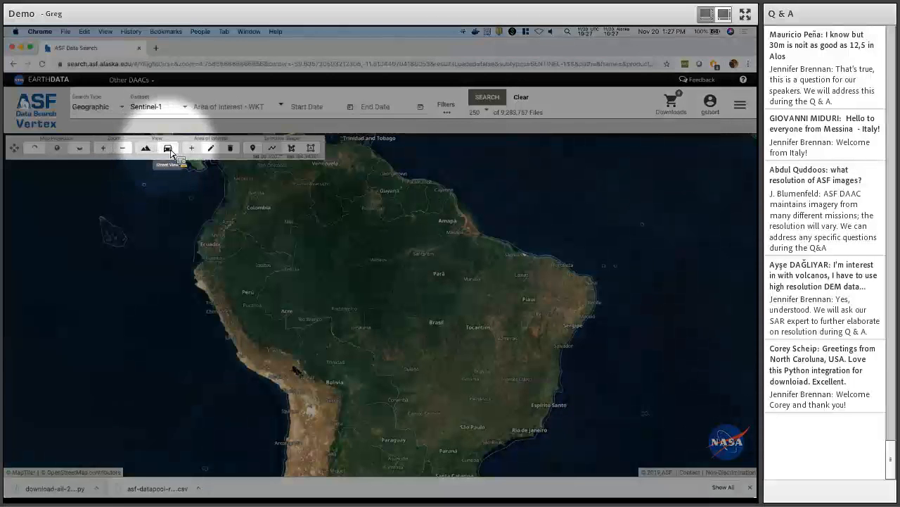
key(F1)
click(169, 149)
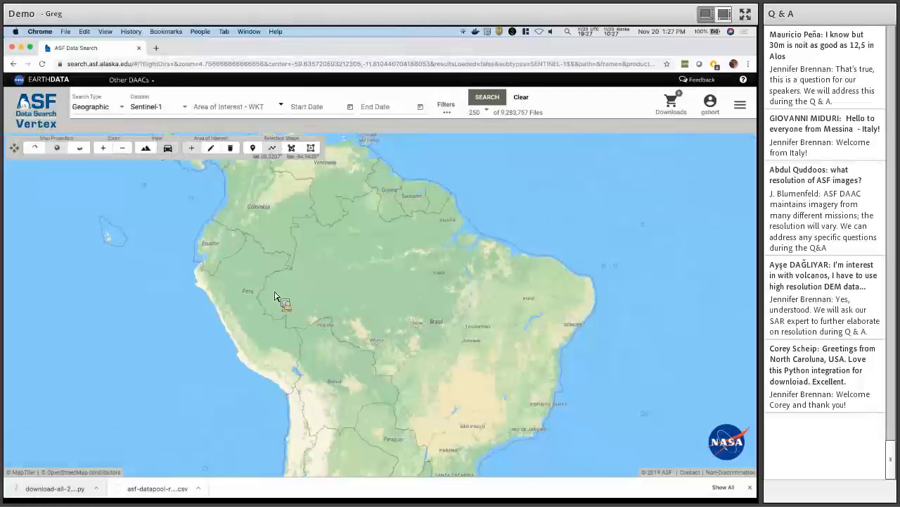
drag(467, 306, 463, 293)
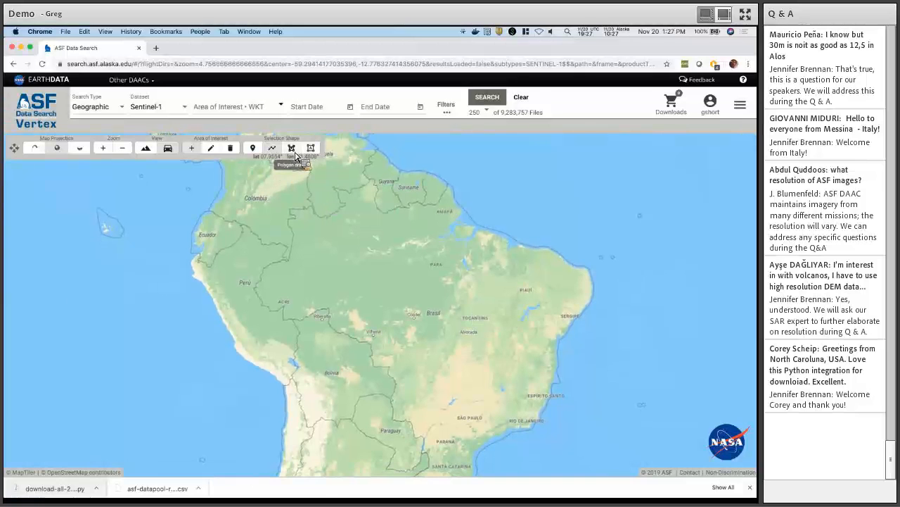
Select the Polygon draw tool for drawing an area of interest.
key(F1)
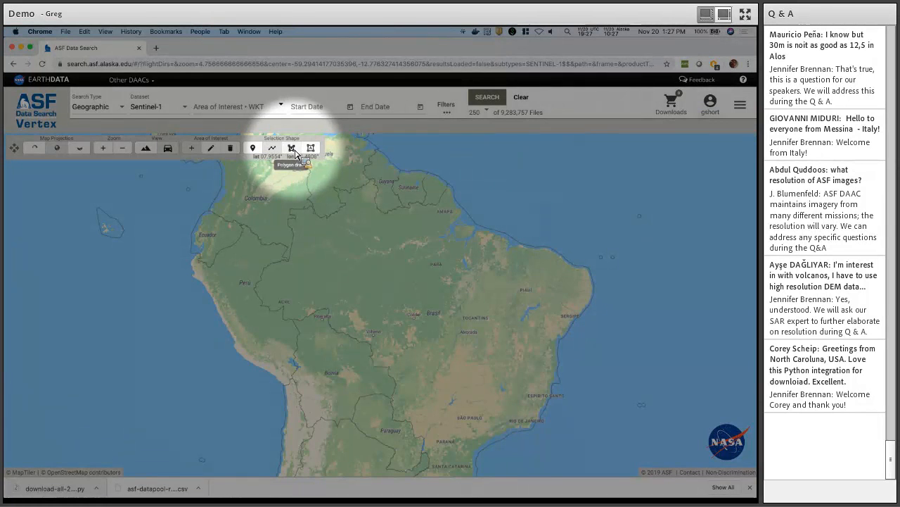
key(F1)
click(291, 149)
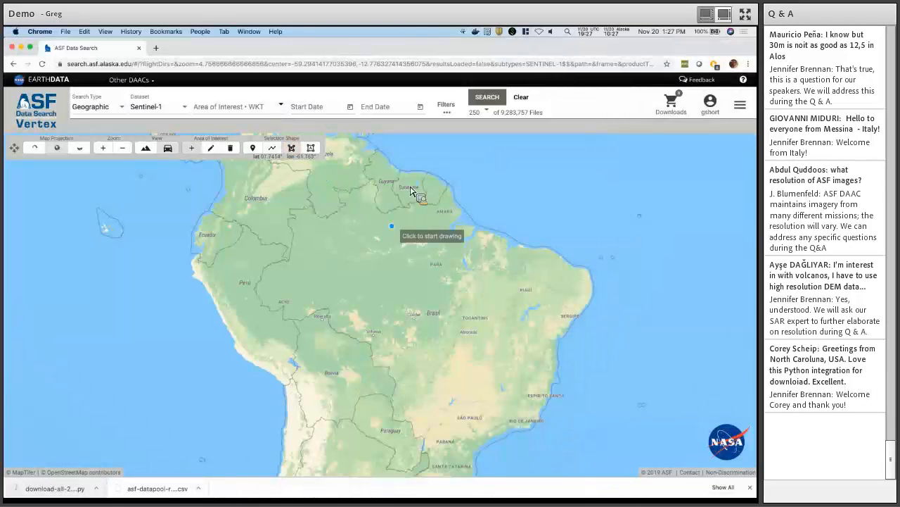
Outline Brazil with corners from Guyana, the western Amazon, Uruguay and the east coast, then close it.
click(370, 182)
click(292, 211)
click(278, 313)
click(397, 383)
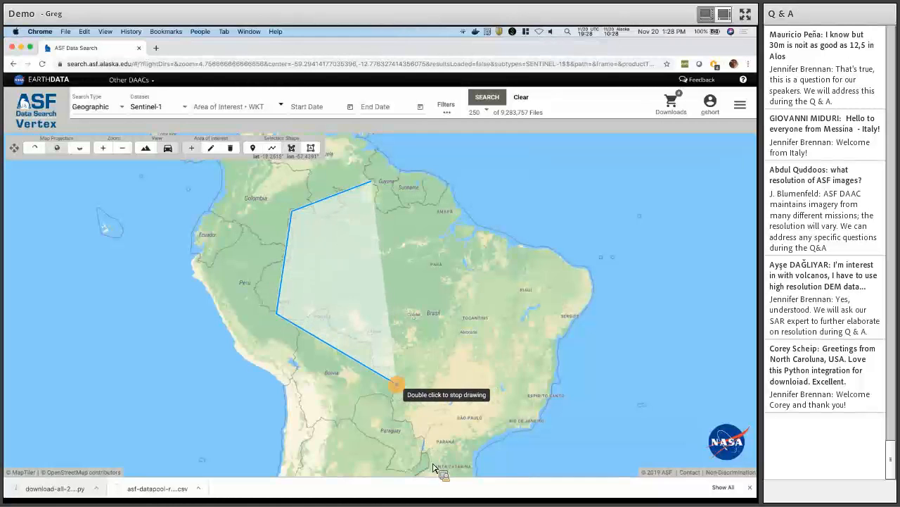
click(429, 460)
drag(447, 442, 441, 360)
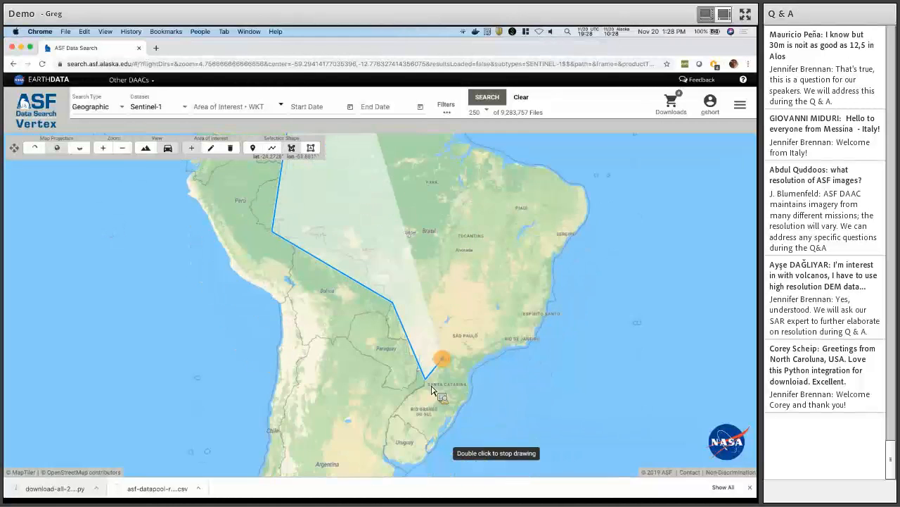
click(438, 444)
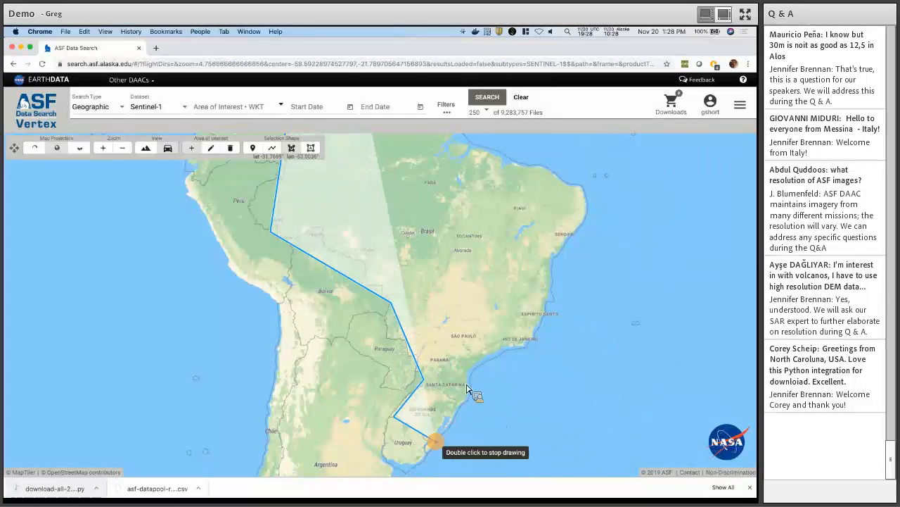
click(482, 356)
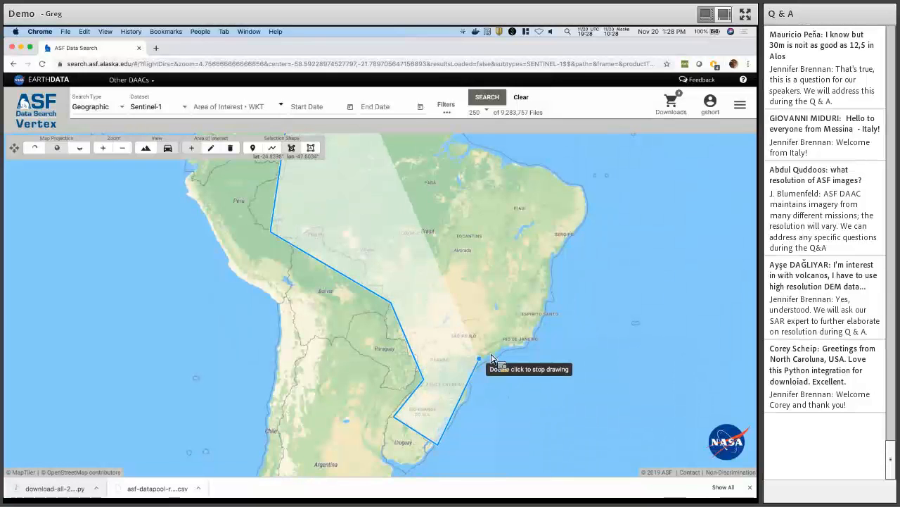
click(551, 255)
drag(581, 188, 562, 296)
click(556, 294)
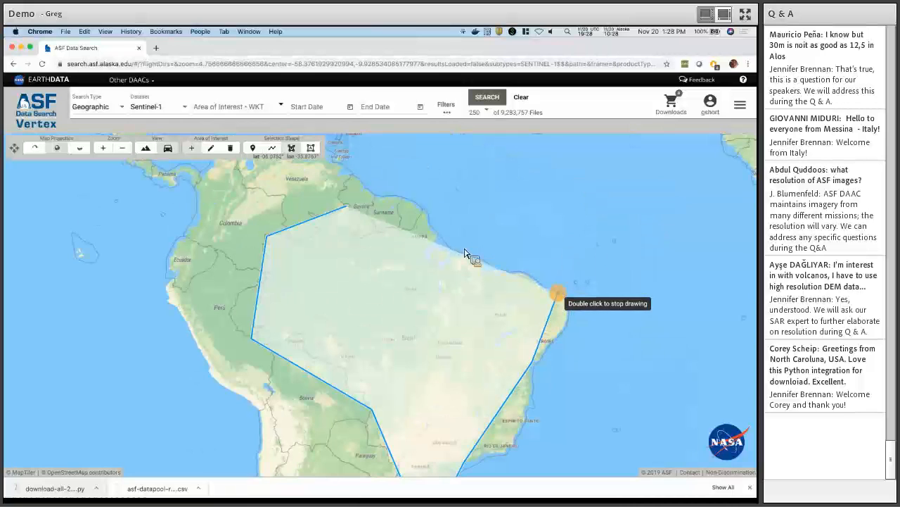
double_click(423, 226)
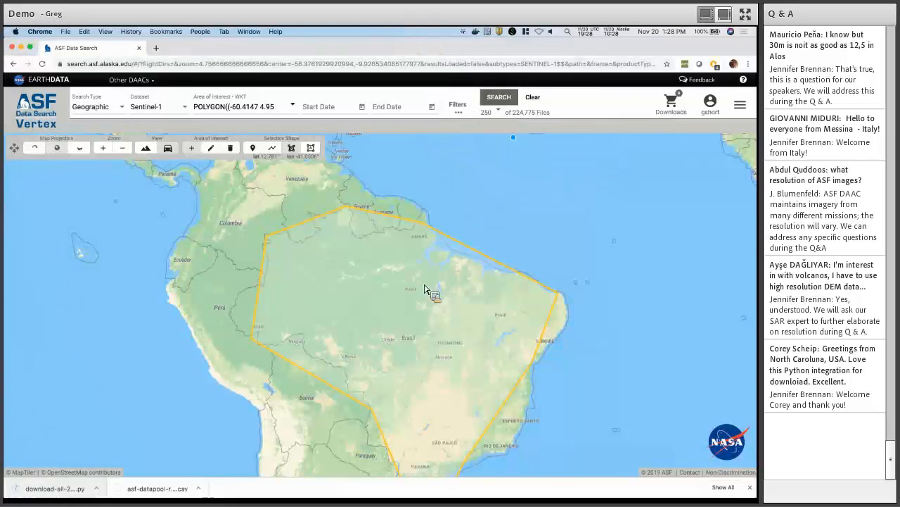
Recentre and zoom out on the polygon, then show its WKT and import options.
drag(422, 284, 416, 235)
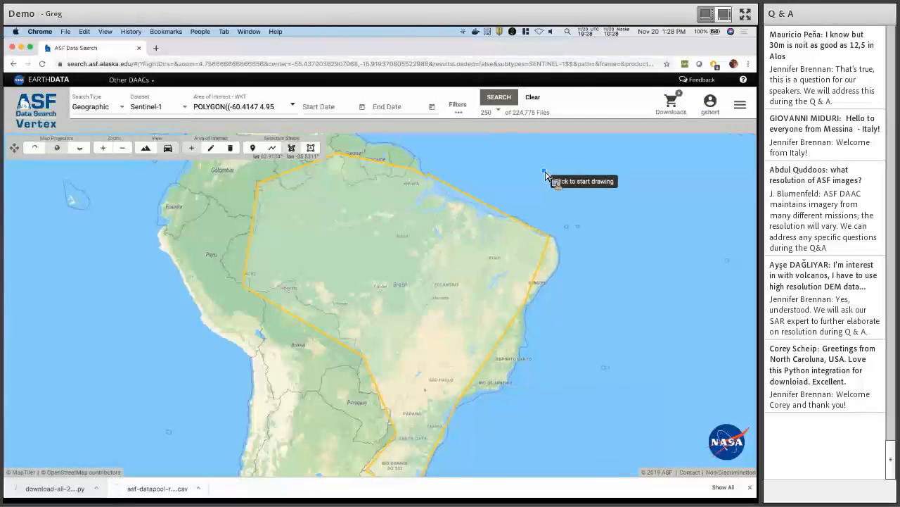
scroll(545, 177, down, 1)
scroll(543, 175, down, 1)
drag(522, 171, 520, 185)
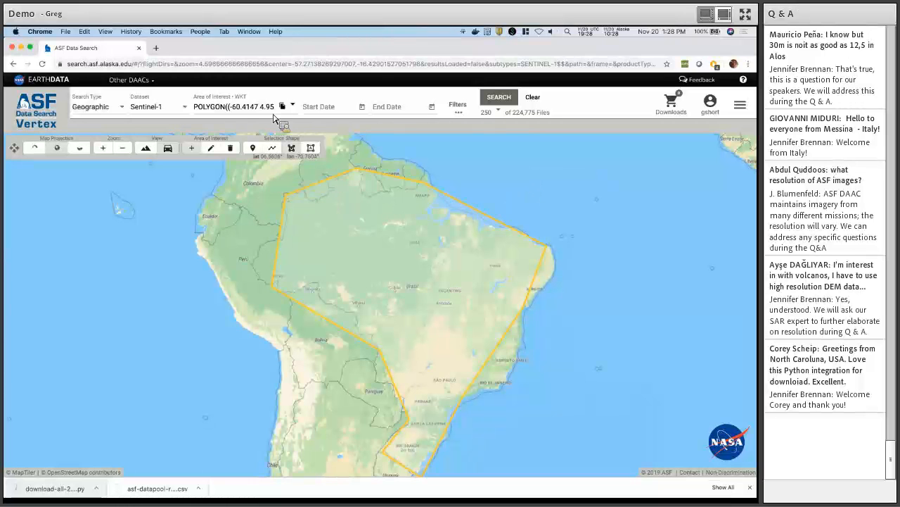
click(238, 108)
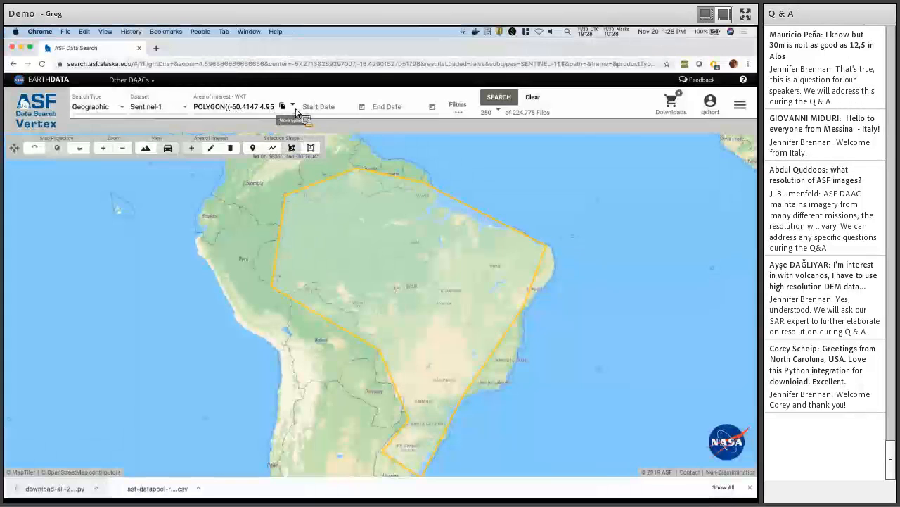
click(293, 107)
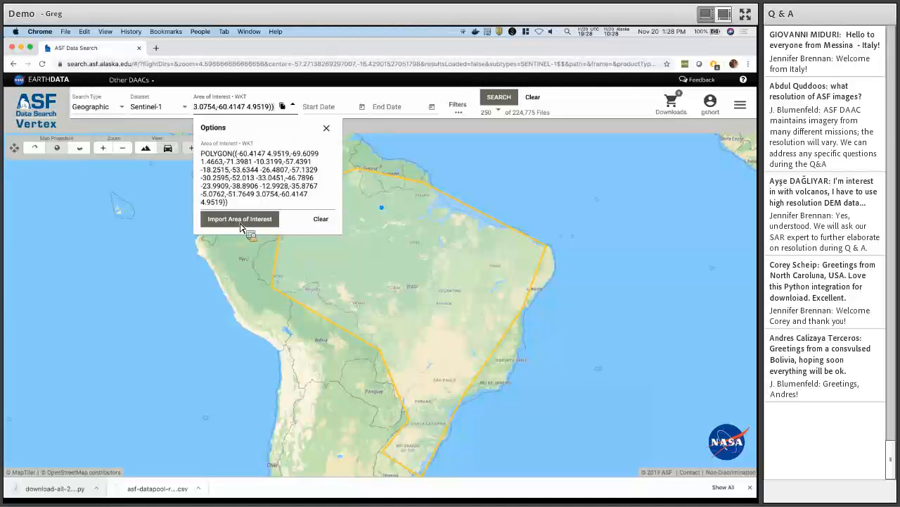
Import brazil-poly.geojson as the area of interest, giving 250 of 245,695 files.
click(240, 224)
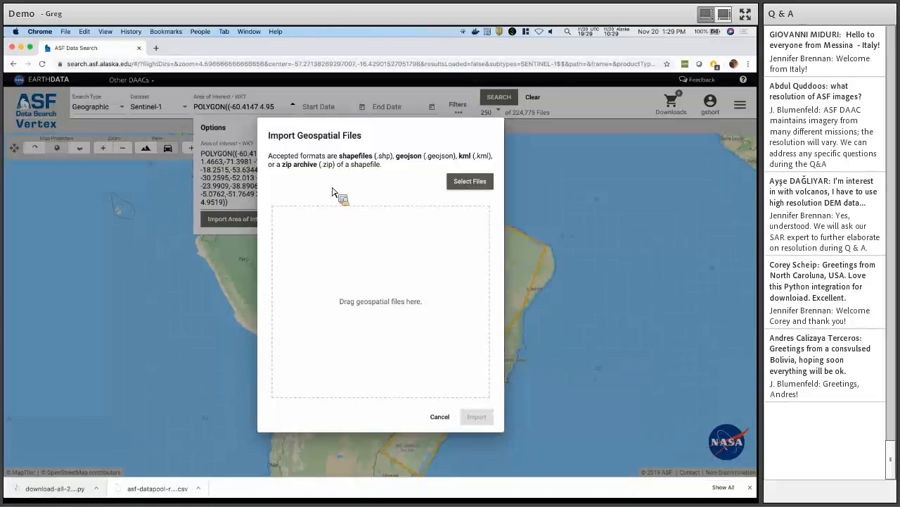
click(466, 183)
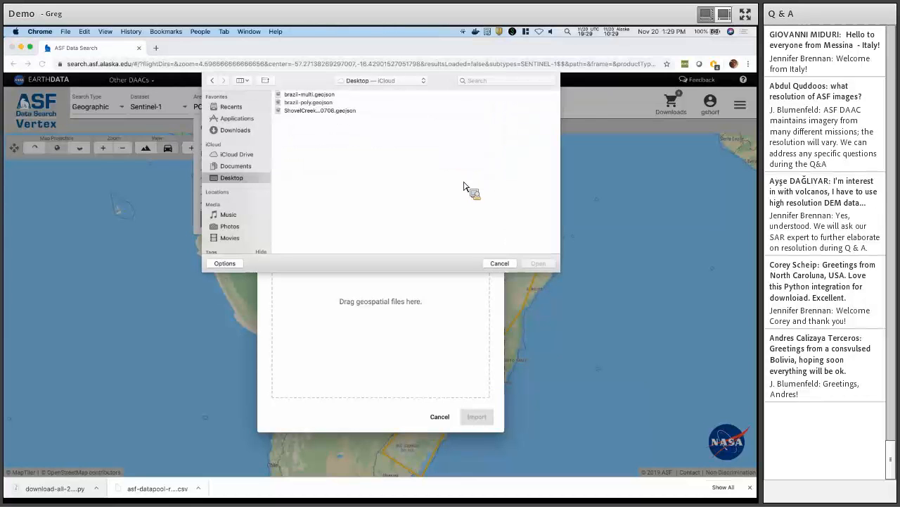
click(310, 104)
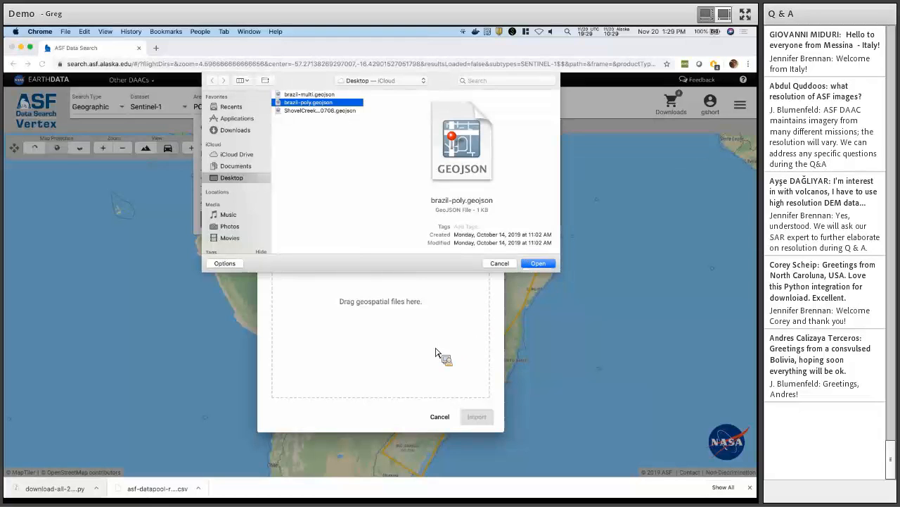
key(Return)
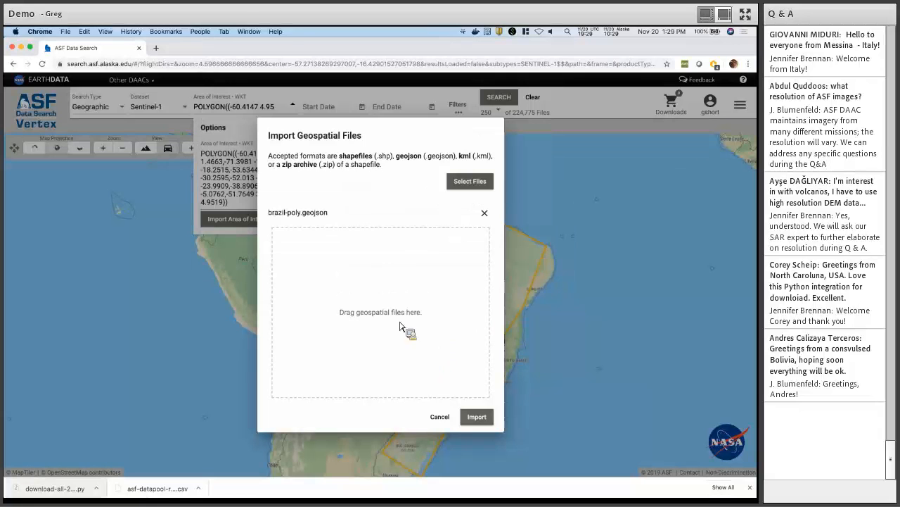
click(477, 417)
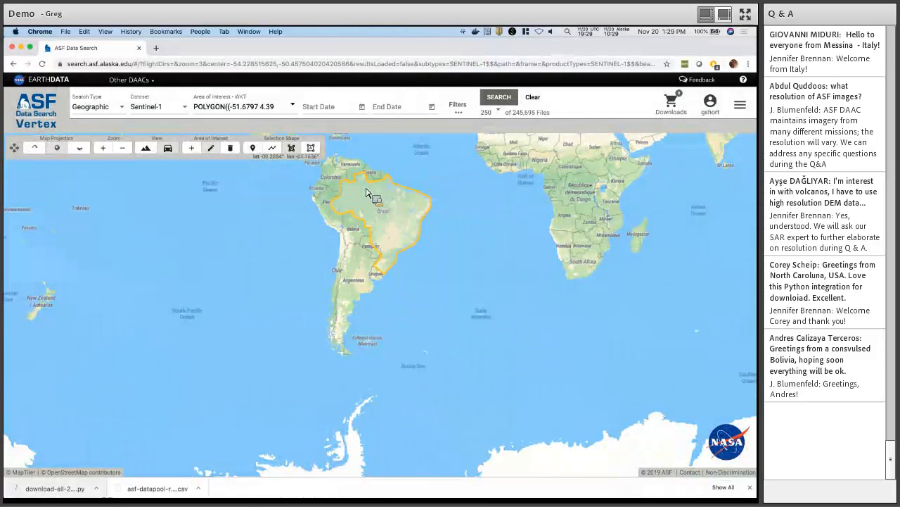
Zoom in and center on Brazil, then show the outline's WKT starting POLYGON((-51.6797 4.3902.
scroll(366, 194, up, 5)
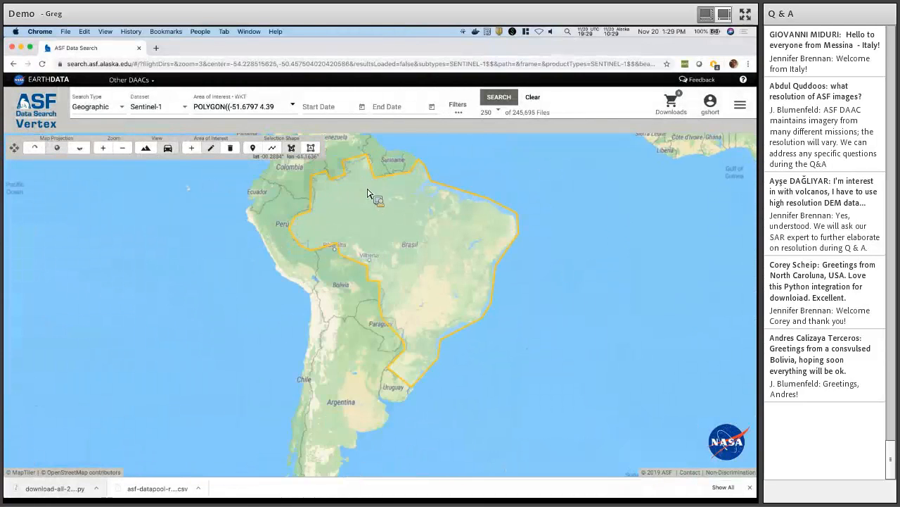
drag(405, 220, 421, 239)
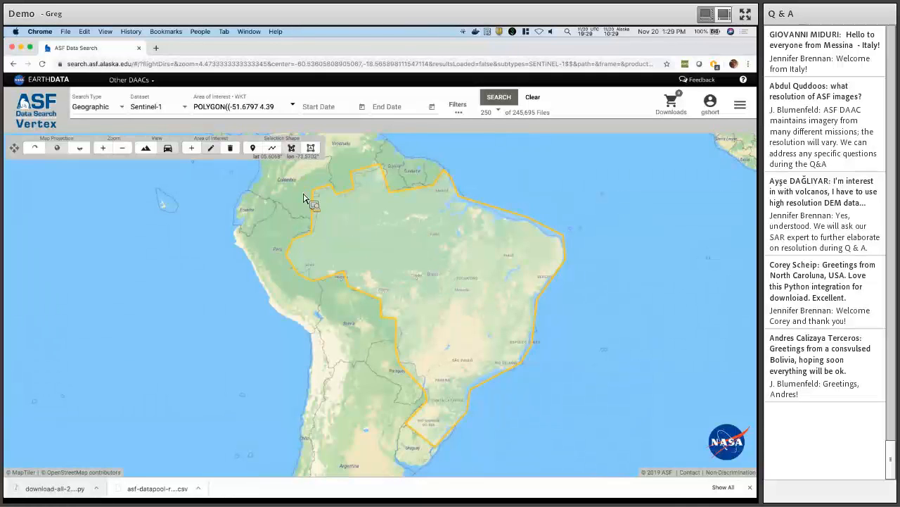
click(293, 105)
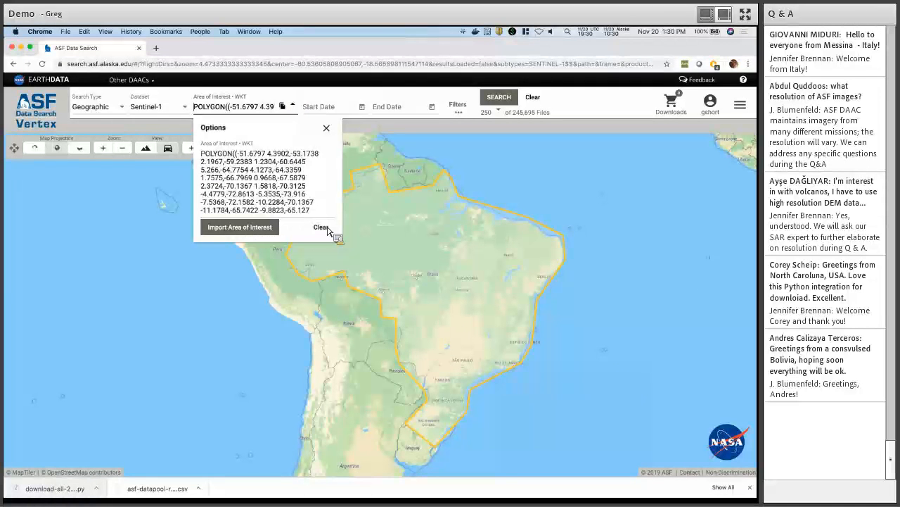
click(326, 127)
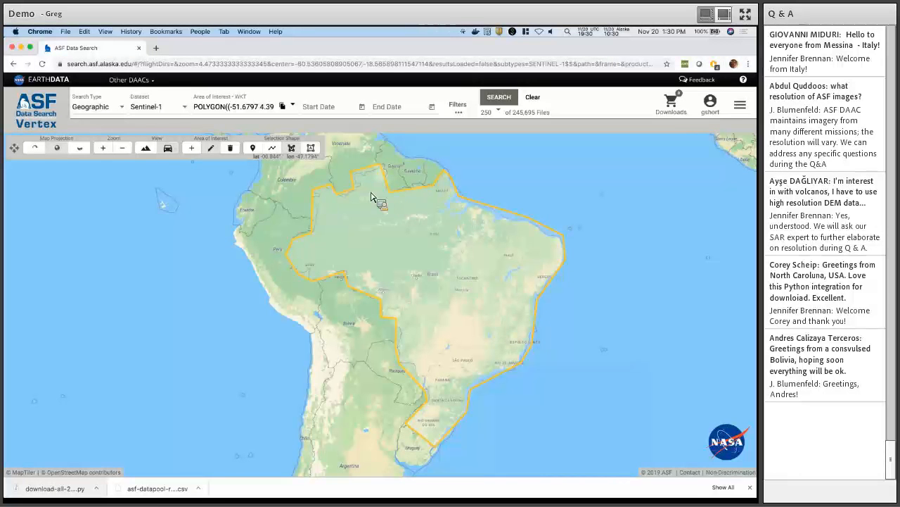
click(292, 106)
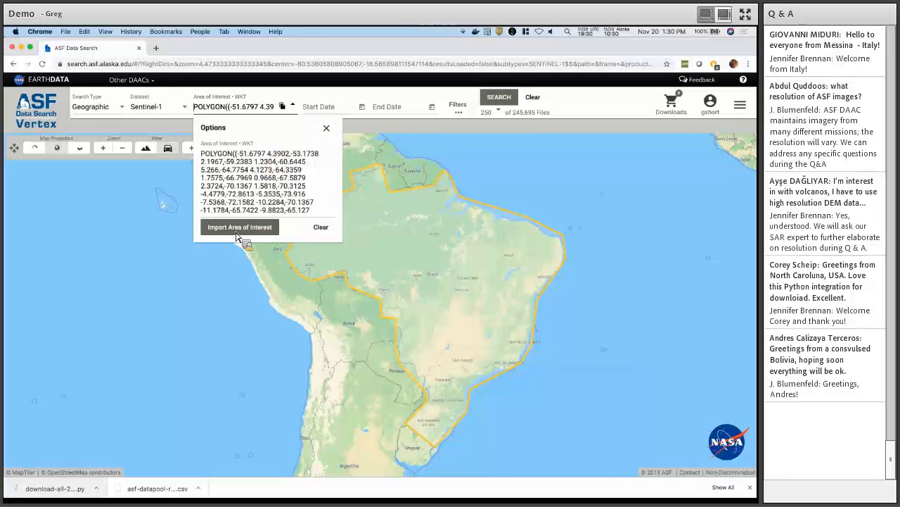
Import brazil-multi.geojson as the area of interest, giving 250 of 200,648 files.
click(238, 227)
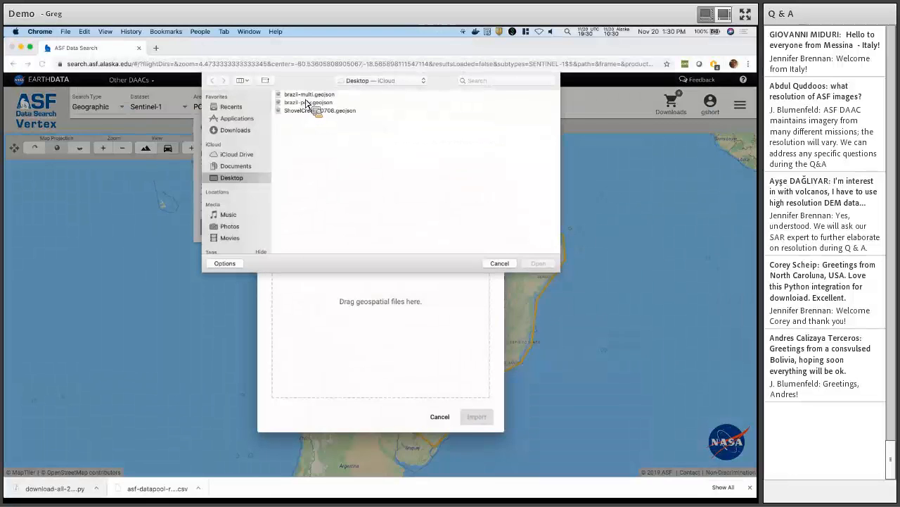
click(309, 94)
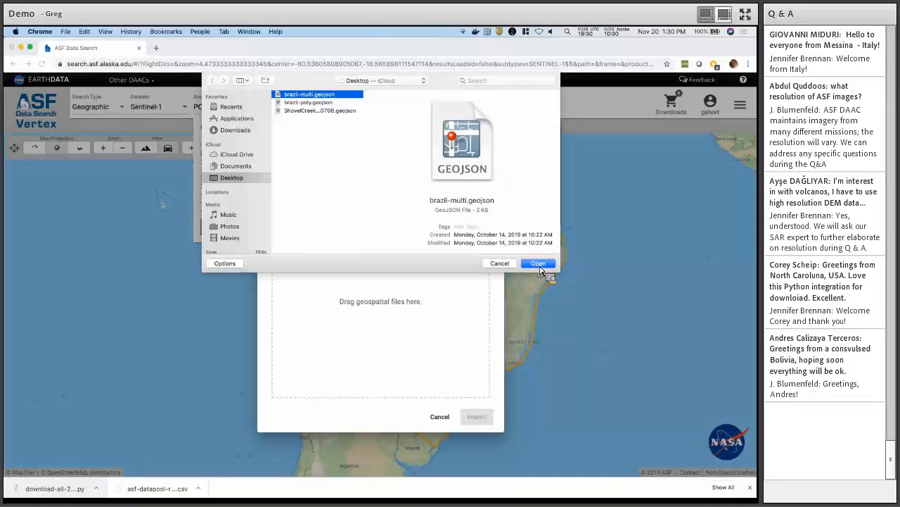
click(538, 264)
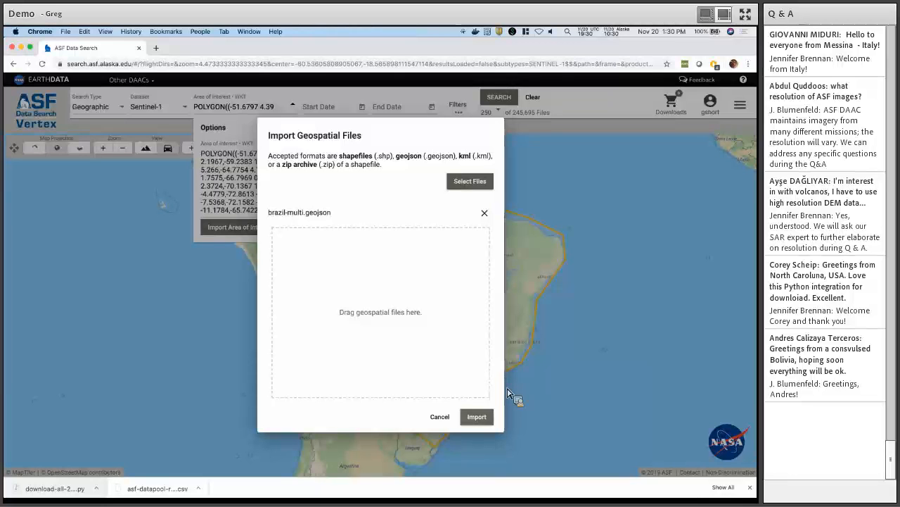
click(477, 417)
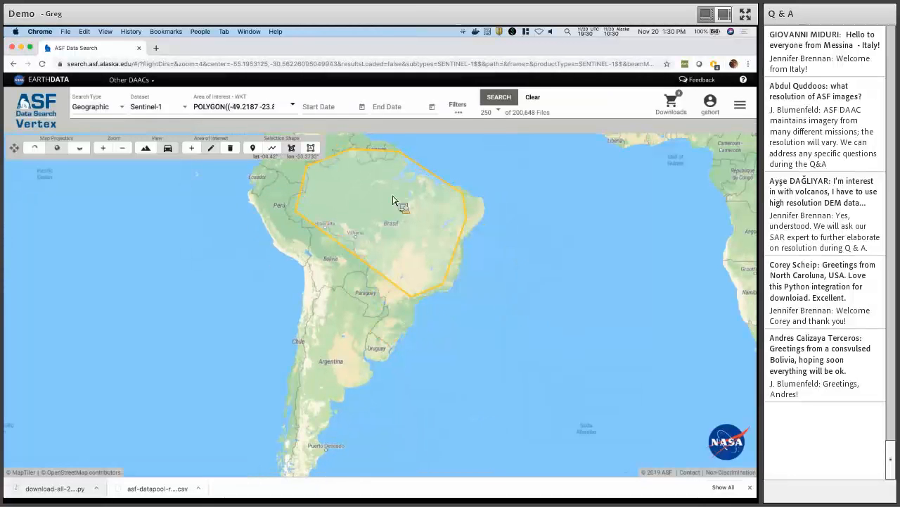
Recenter Brazil and view the simplified polygon's WKT, starting POLYGON((-49.2187 -23.8858.
drag(393, 200, 403, 233)
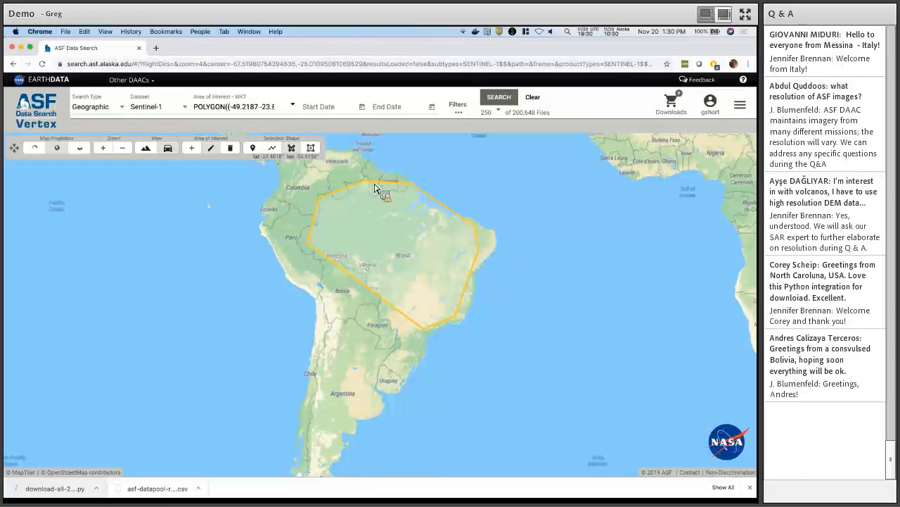
click(292, 105)
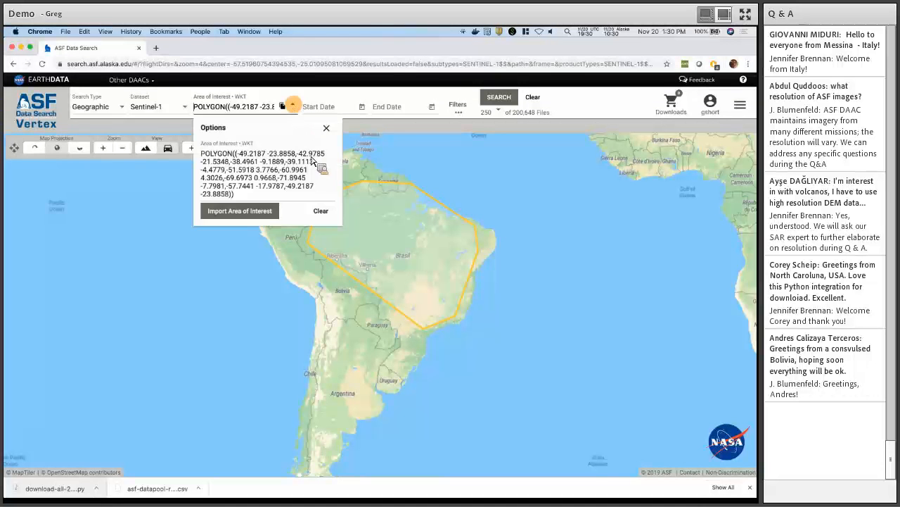
click(292, 106)
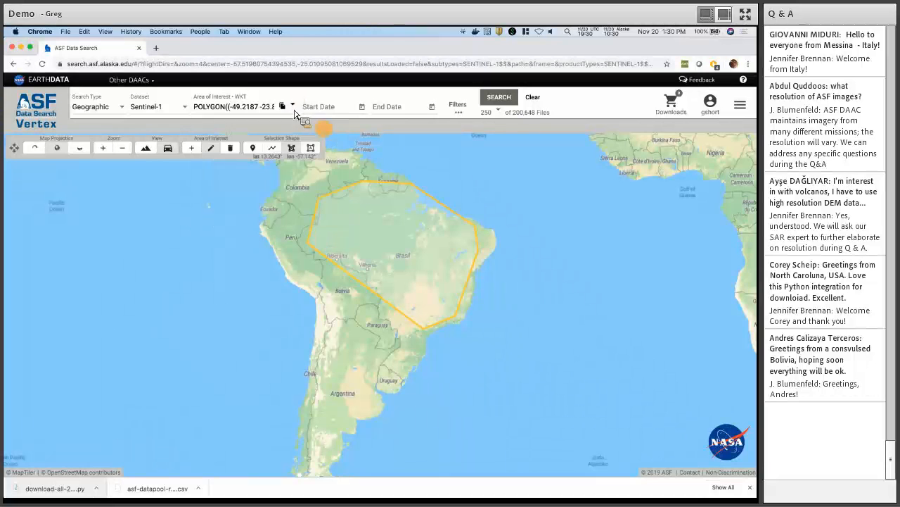
click(292, 106)
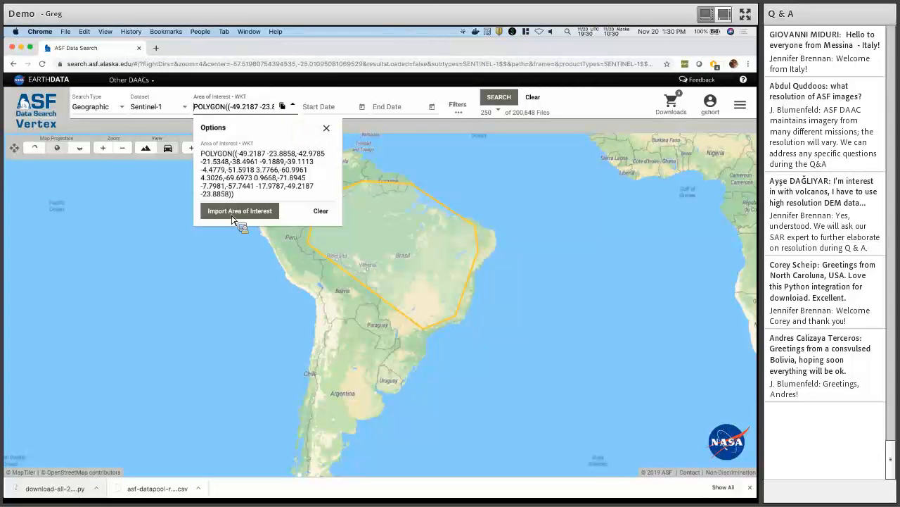
Open and cancel the import dialog, close the options, and switch to Finder.
click(234, 211)
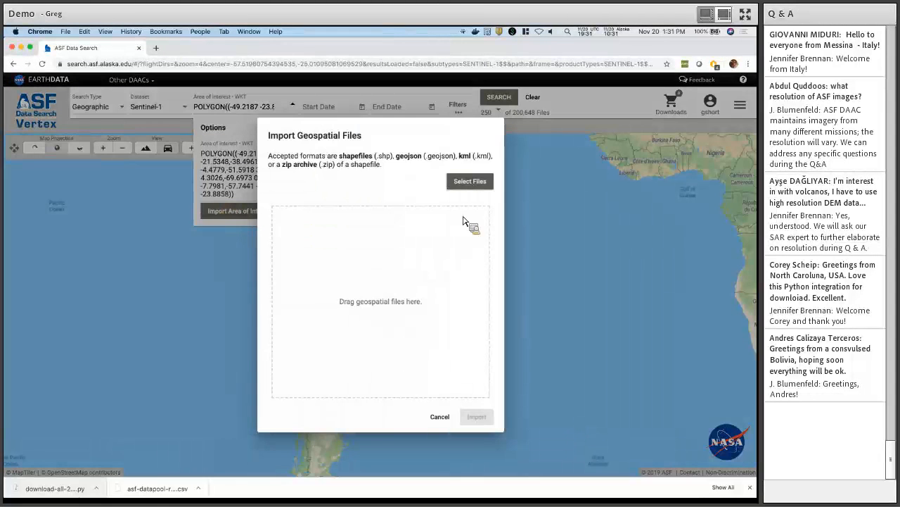
click(439, 416)
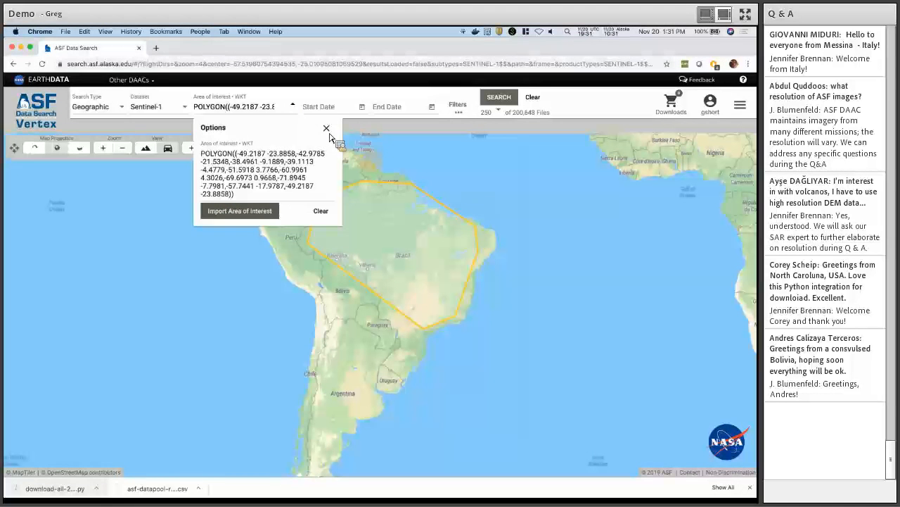
click(326, 128)
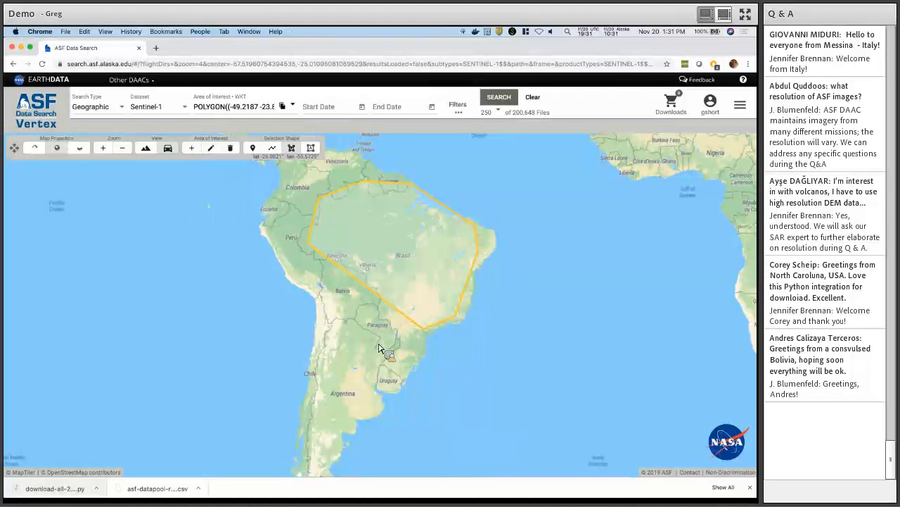
key(super+Tab)
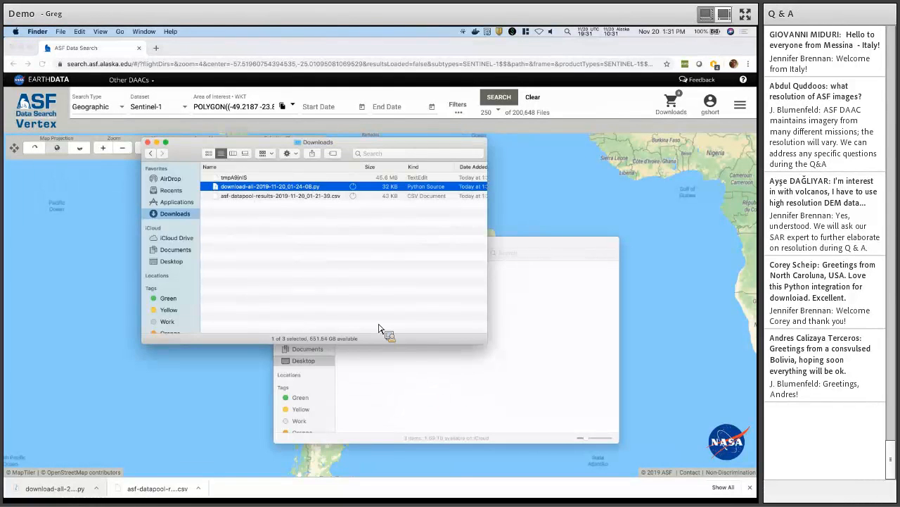
Drag ShovelCreek20190708.geojson from the Desktop folder into the importer and import it.
click(429, 387)
drag(455, 281, 368, 158)
drag(468, 291, 433, 220)
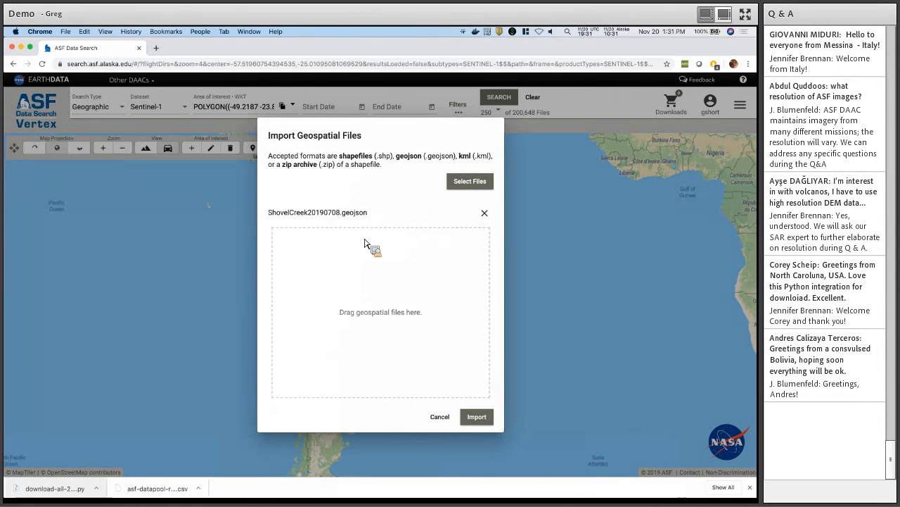
click(482, 420)
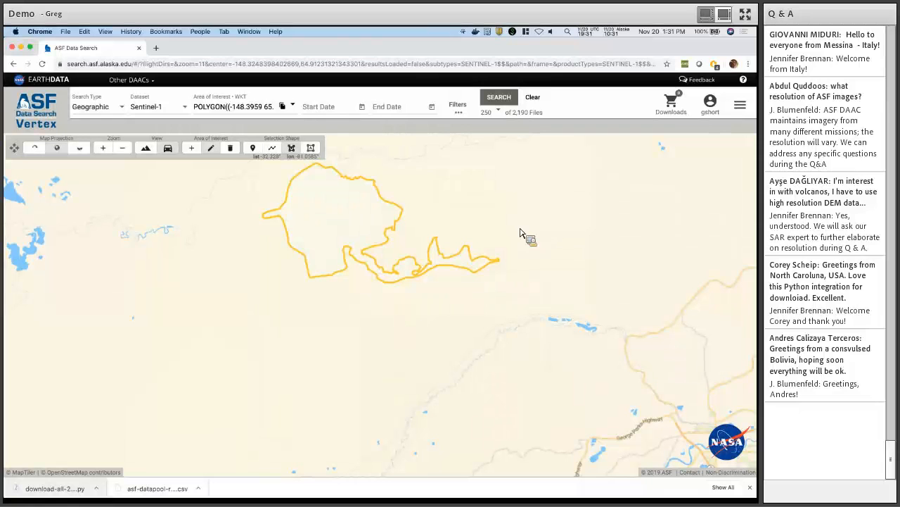
Center the Shovel Creek polygon and switch the base map to satellite imagery.
drag(427, 177, 429, 206)
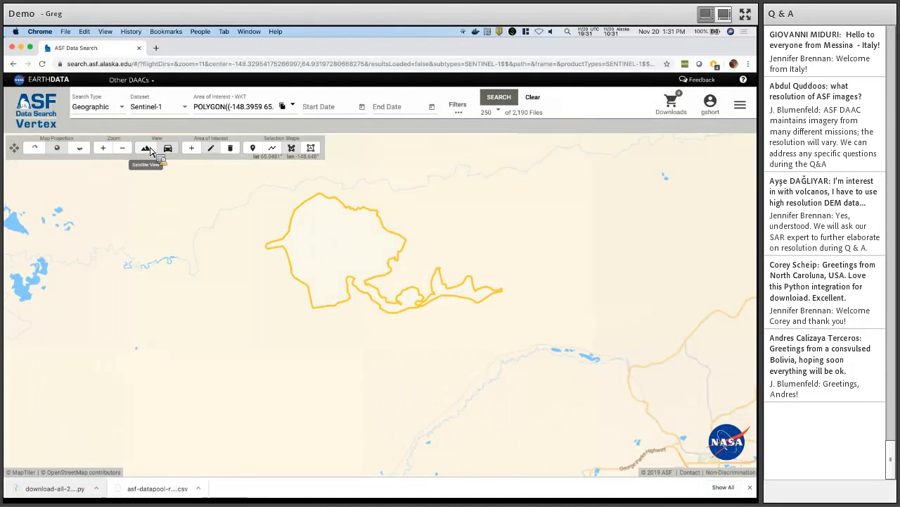
click(151, 151)
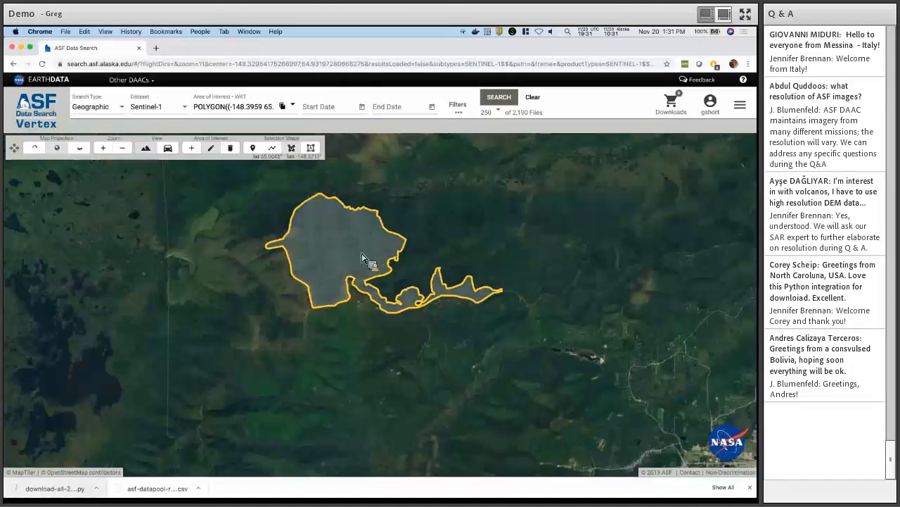
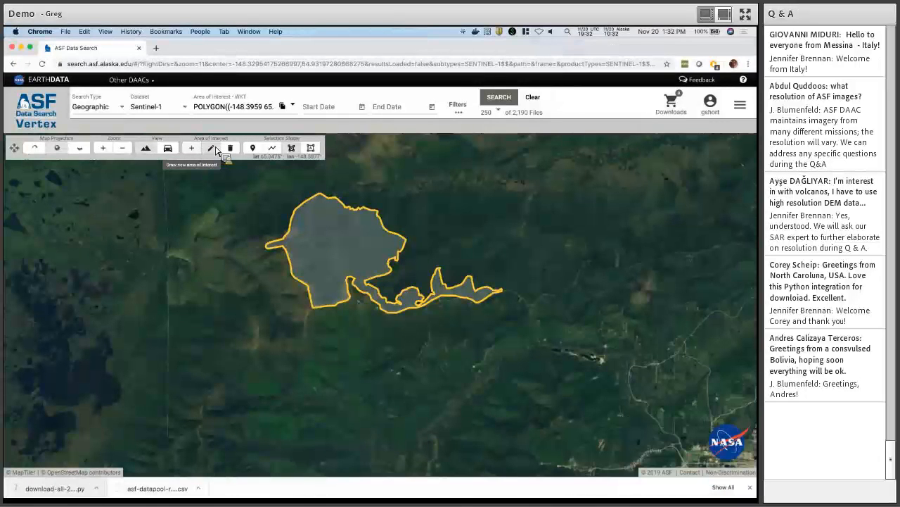
Drag the Shovel Creek polygon's western vertex outward, zoom out, and open Search Filters.
click(215, 151)
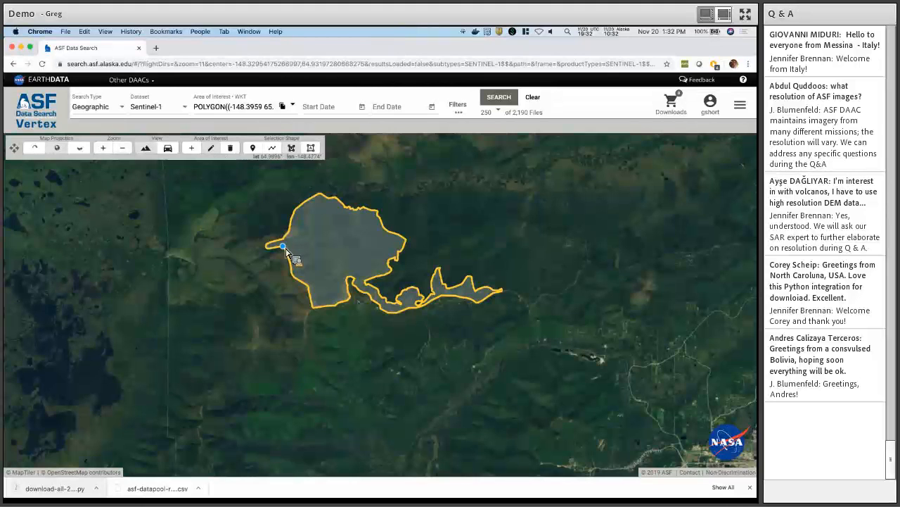
drag(286, 249, 284, 288)
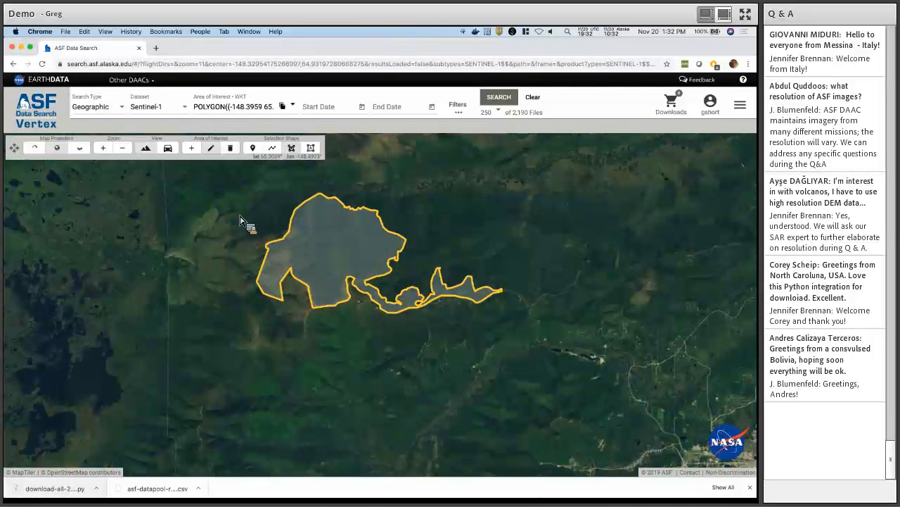
scroll(242, 221, down, 3)
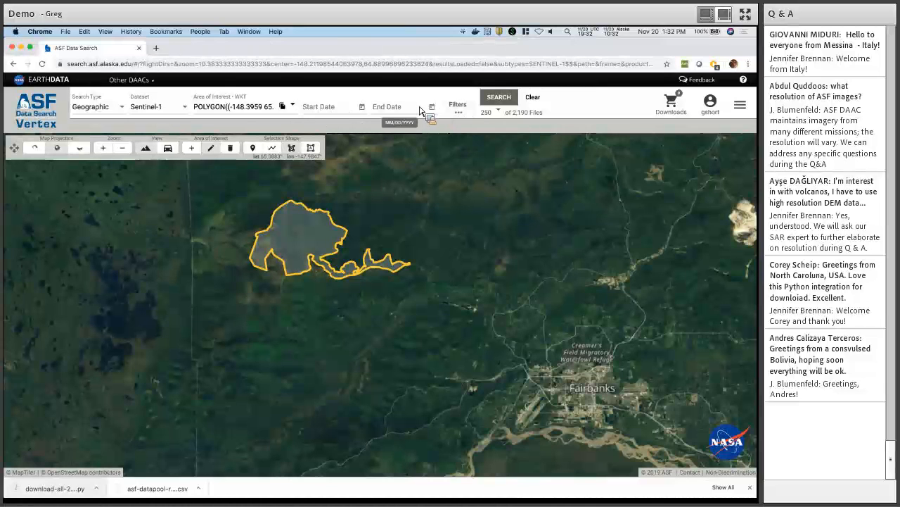
click(461, 111)
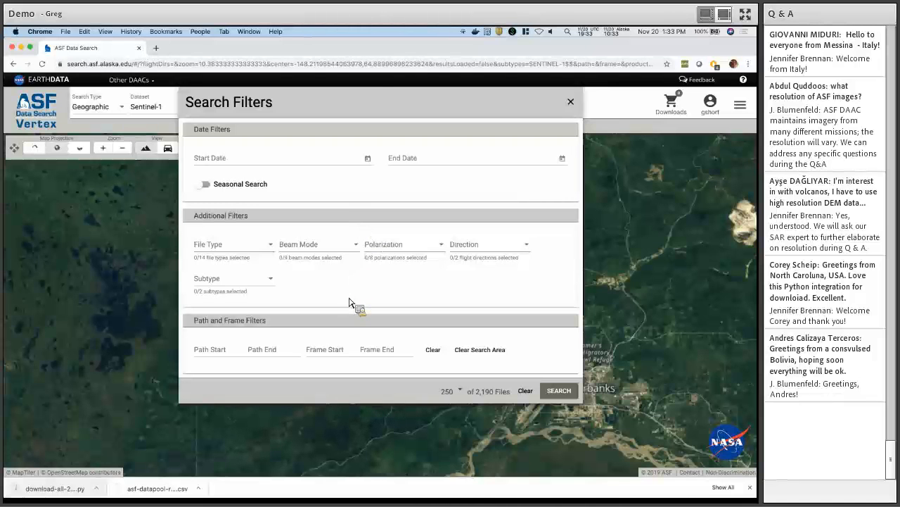
Restrict the file type to L1 Detected High-Res Dual-Pol (GRD-HD).
click(270, 248)
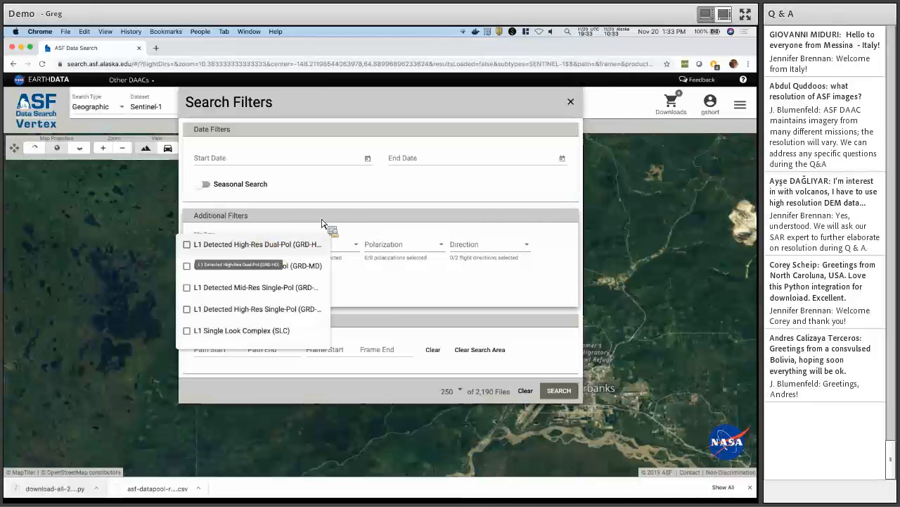
click(188, 246)
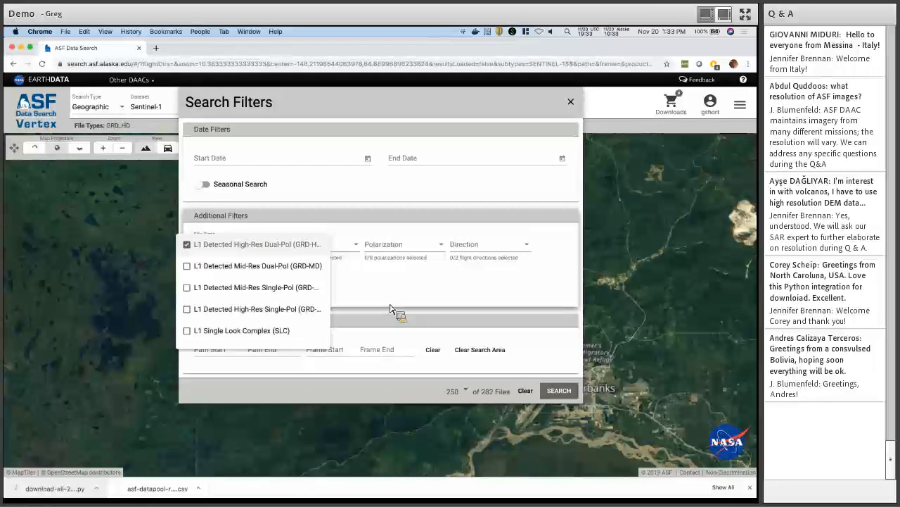
click(373, 268)
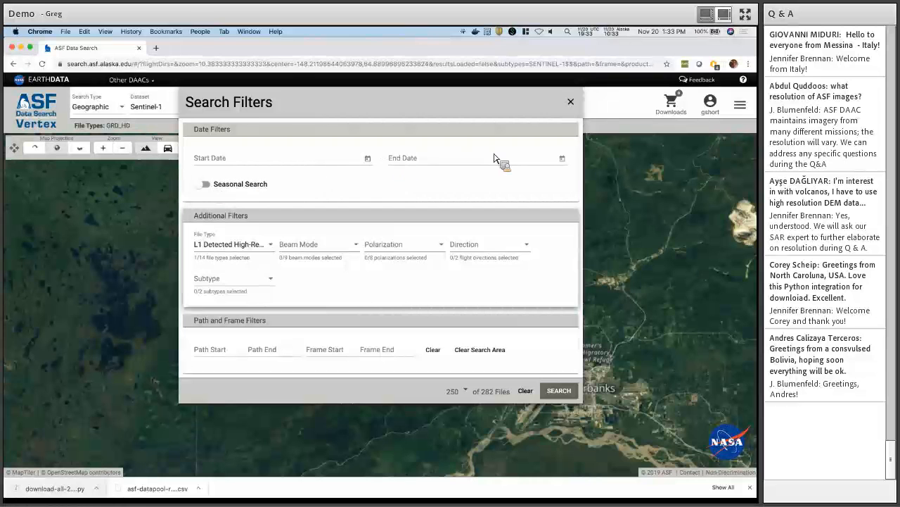
Set the date range from 6/15/2014 to 11/20/2019.
click(369, 160)
click(275, 282)
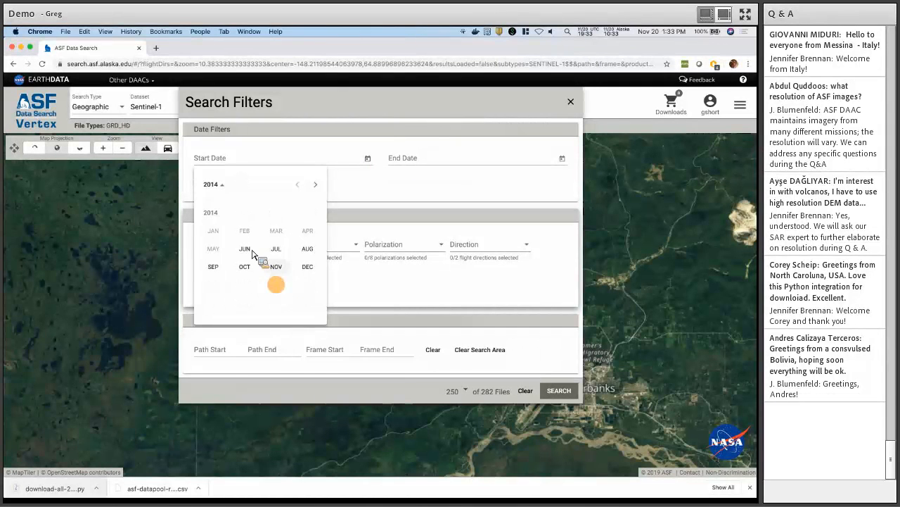
click(245, 249)
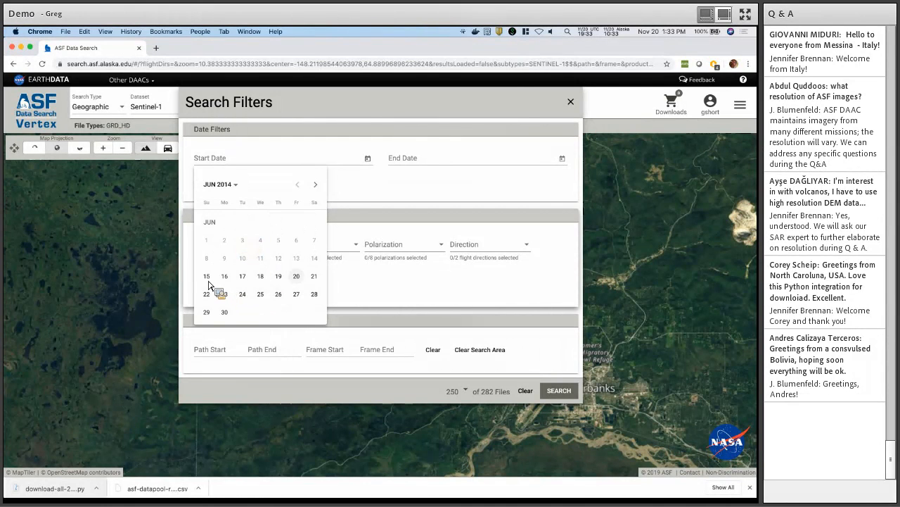
click(206, 277)
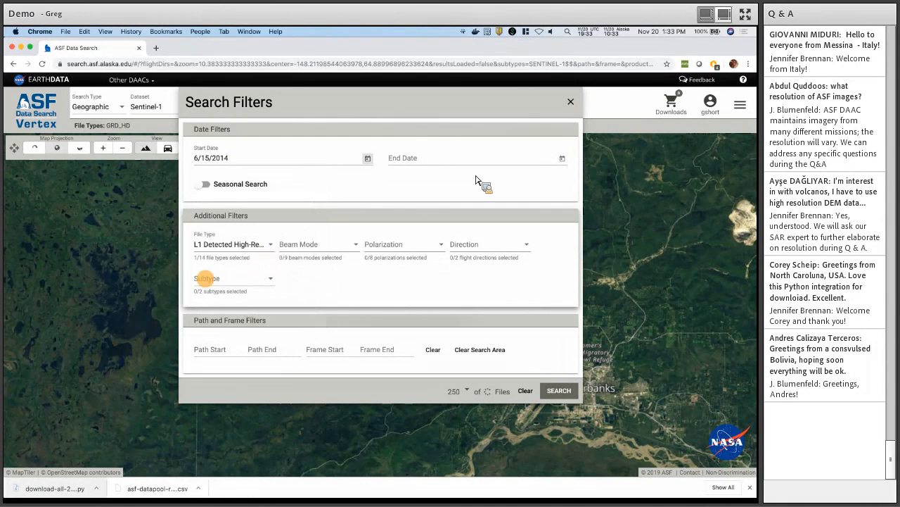
click(562, 158)
click(500, 304)
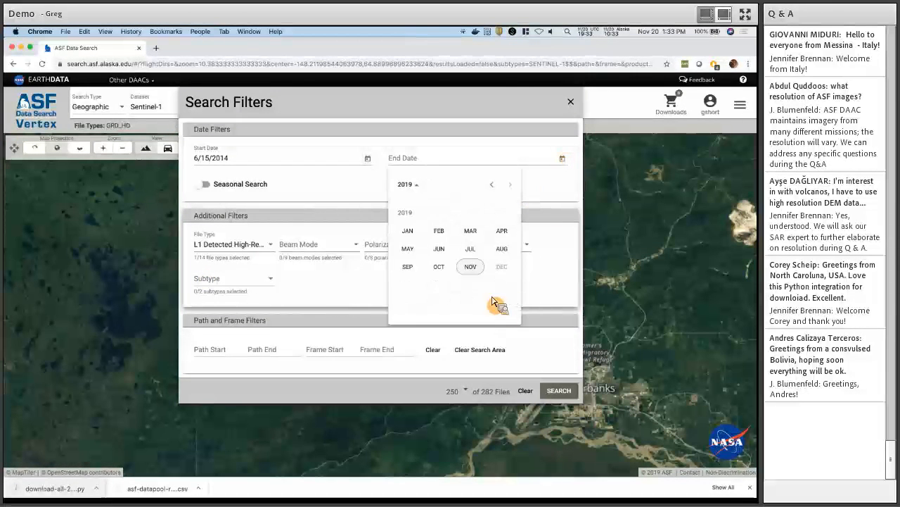
click(473, 269)
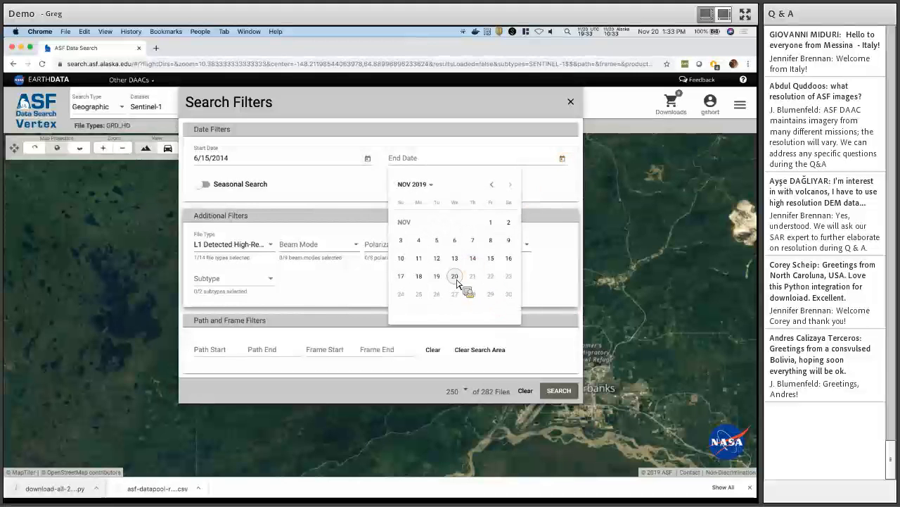
click(467, 270)
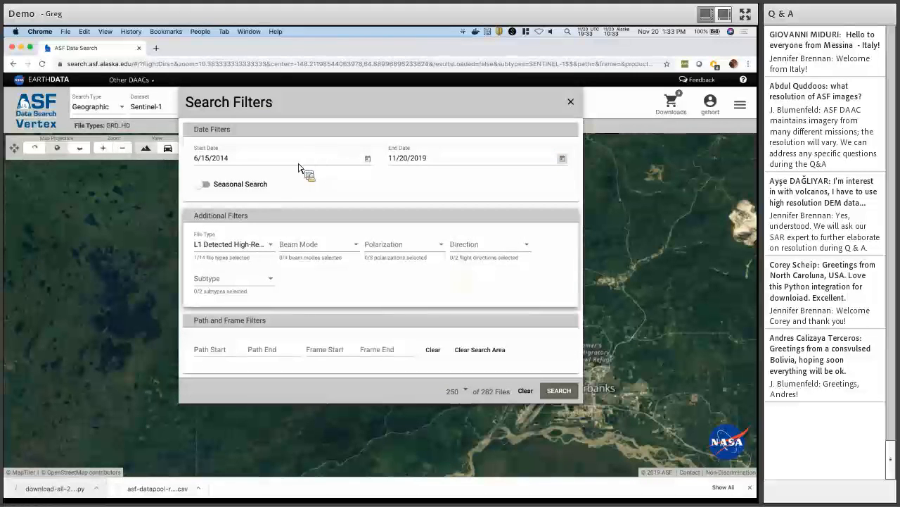
Enable seasonal search limited to Apr 2 through Oct 20.
click(205, 185)
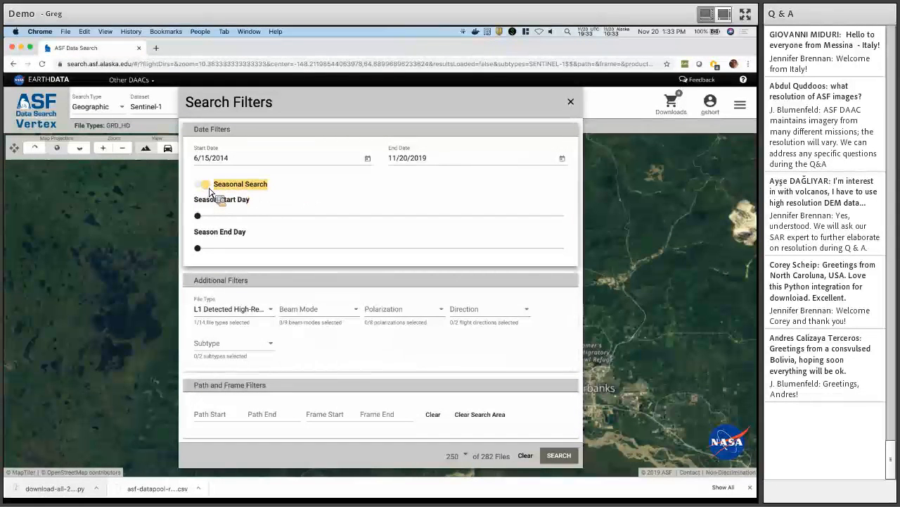
key(F1)
key(F1)
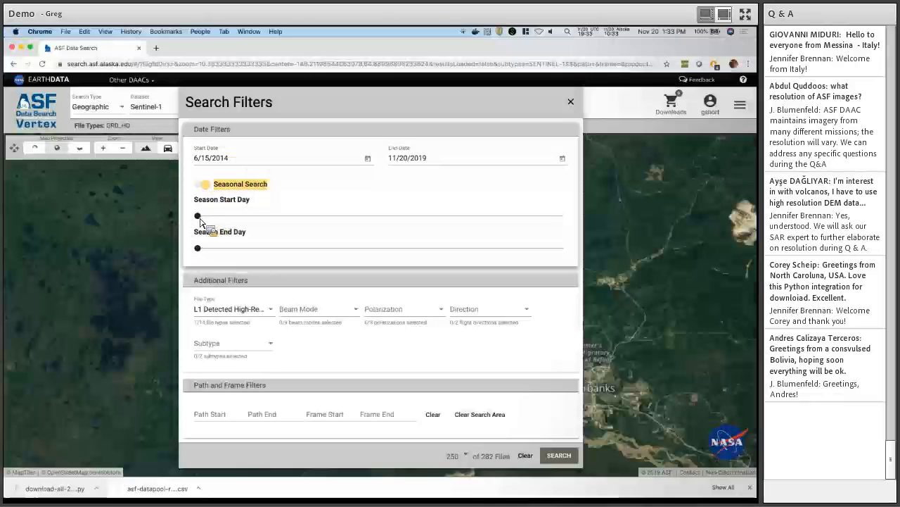
drag(198, 215, 294, 225)
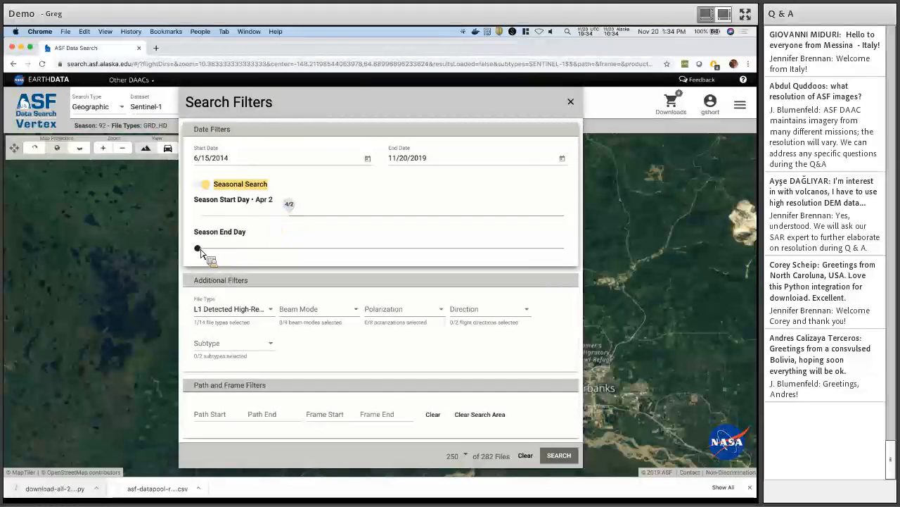
drag(198, 249, 498, 250)
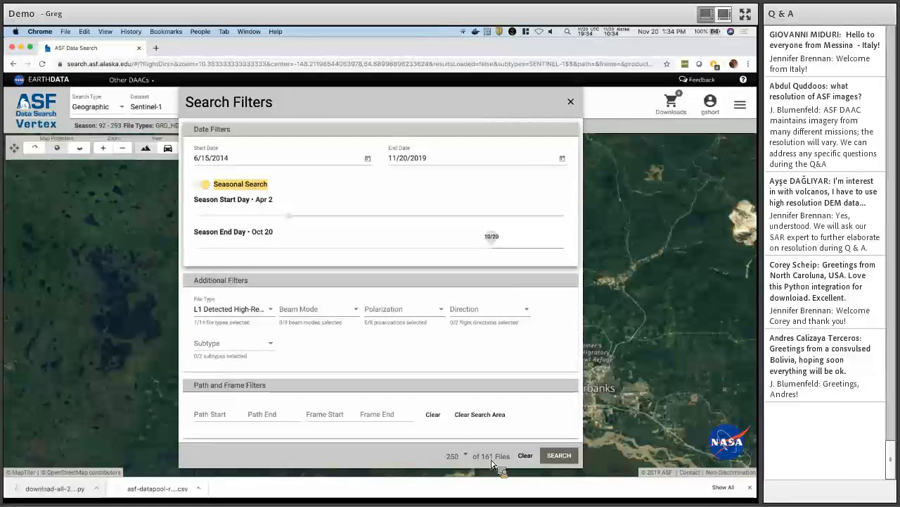
Run the filtered search, fit the map to the 161 results, and select the October 12, 2019 scene.
click(559, 456)
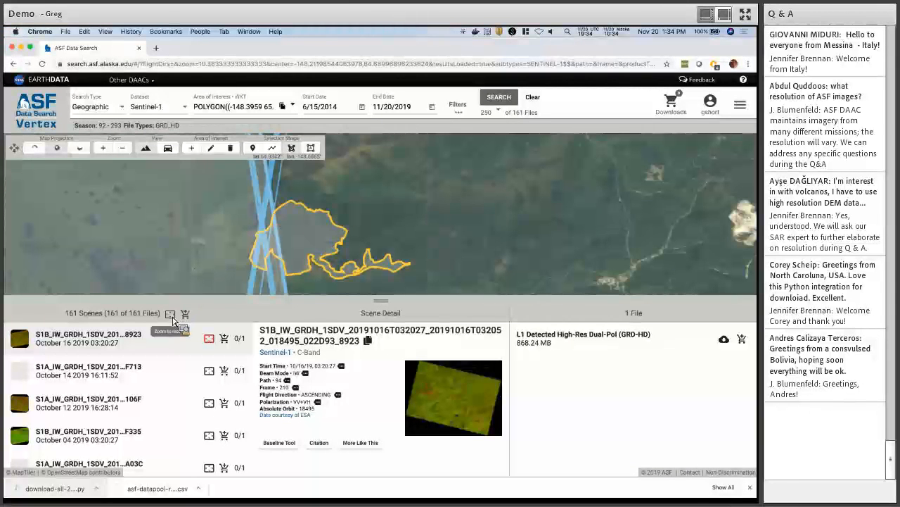
click(172, 320)
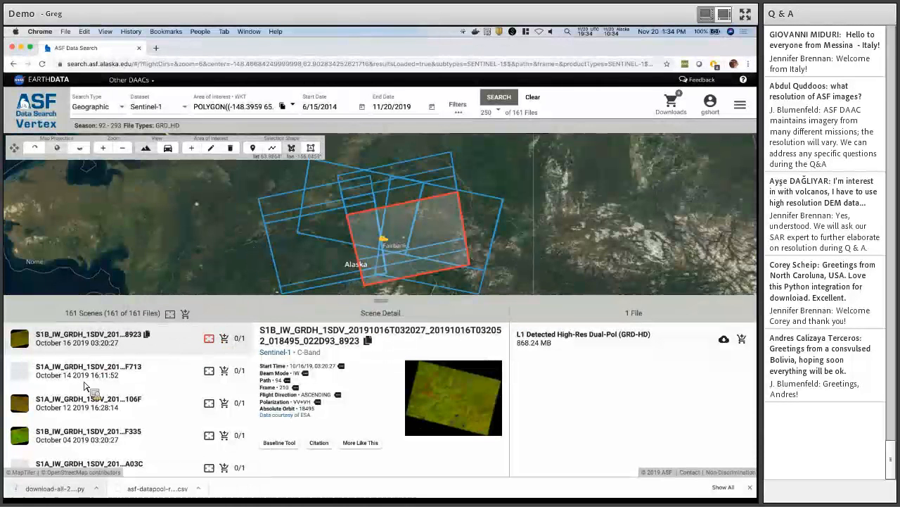
click(91, 411)
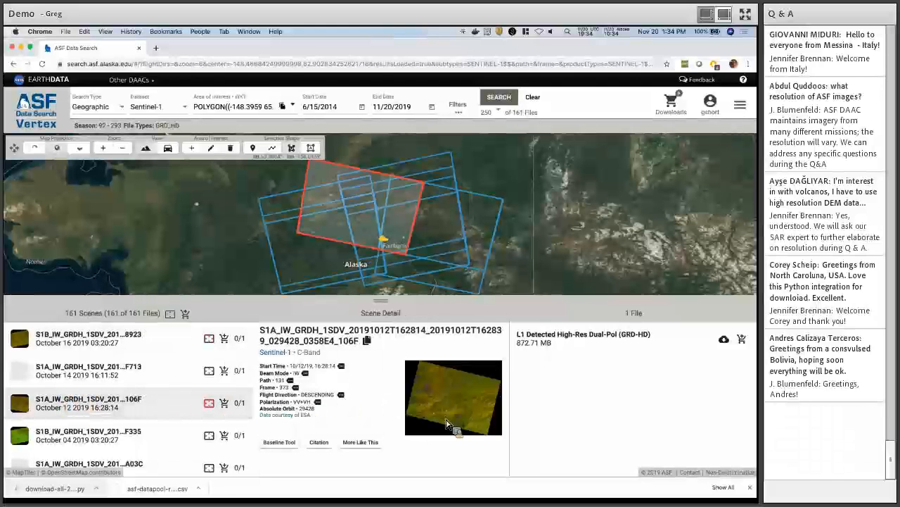
View the scene's full-size browse image zoomed in, then close it.
click(447, 425)
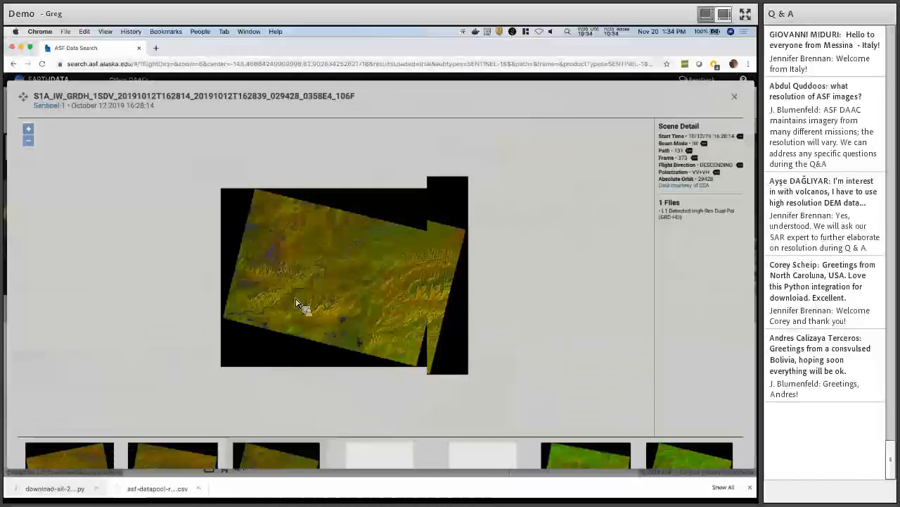
scroll(300, 299, up, 1)
scroll(348, 294, up, 1)
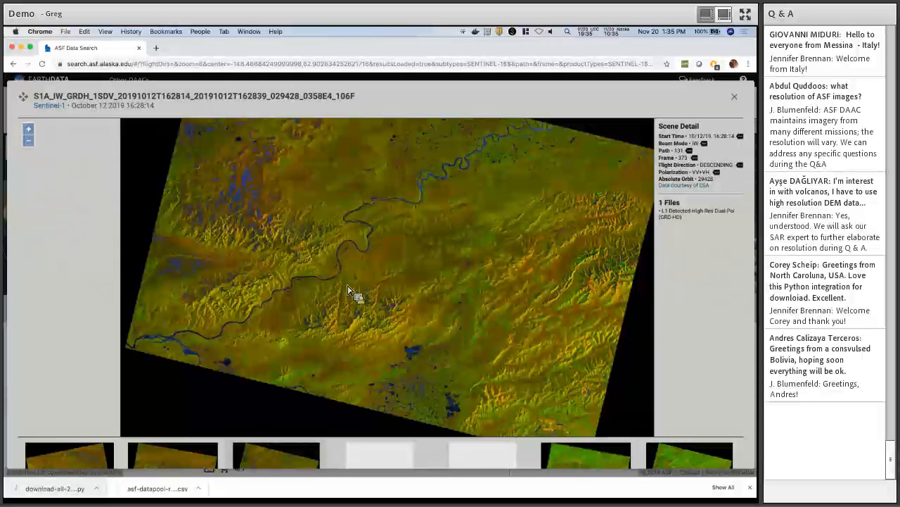
click(735, 97)
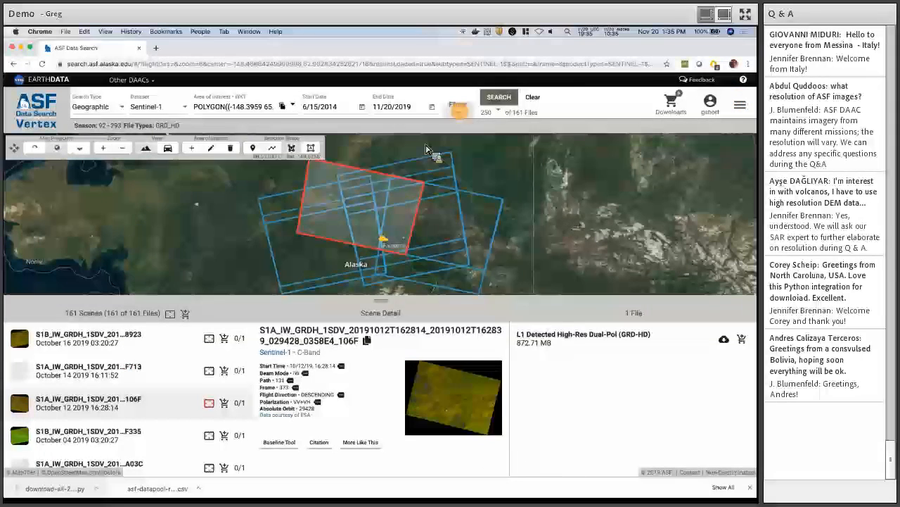
Add all 161 files (145.74 GB) to the download queue and review it.
click(458, 111)
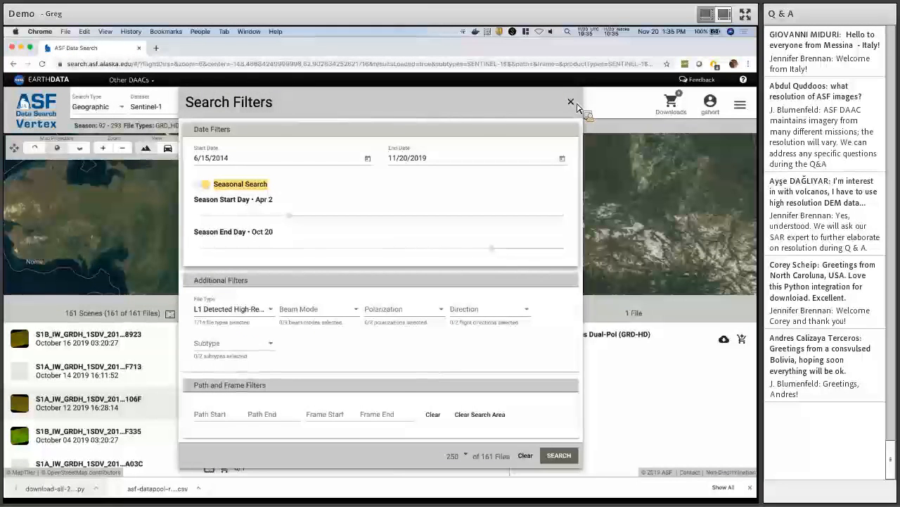
click(571, 102)
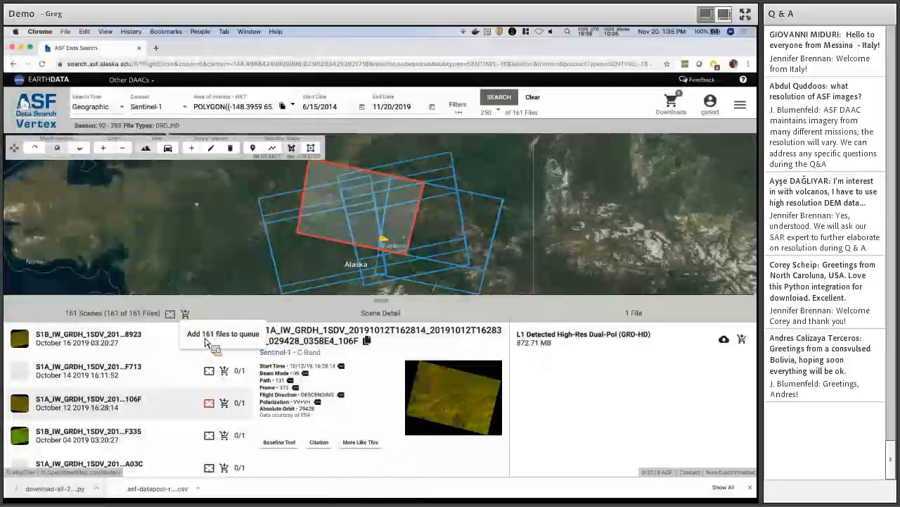
click(223, 341)
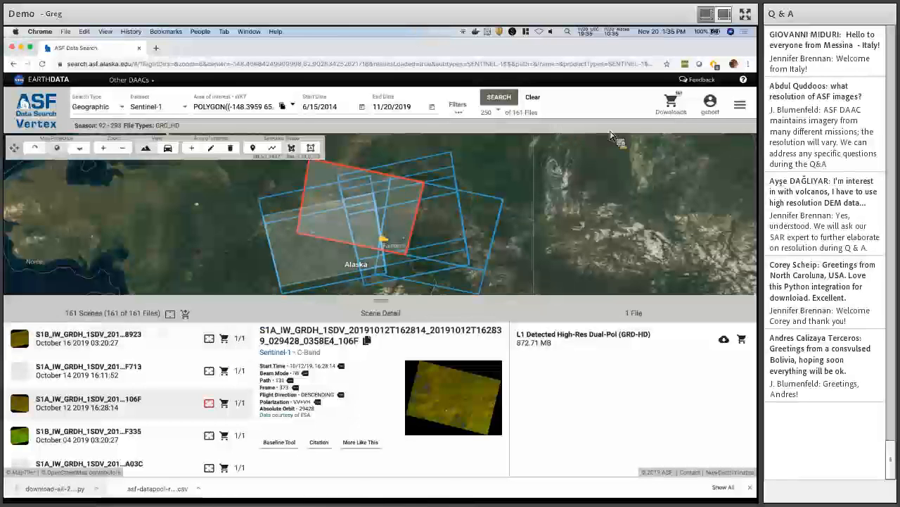
click(672, 105)
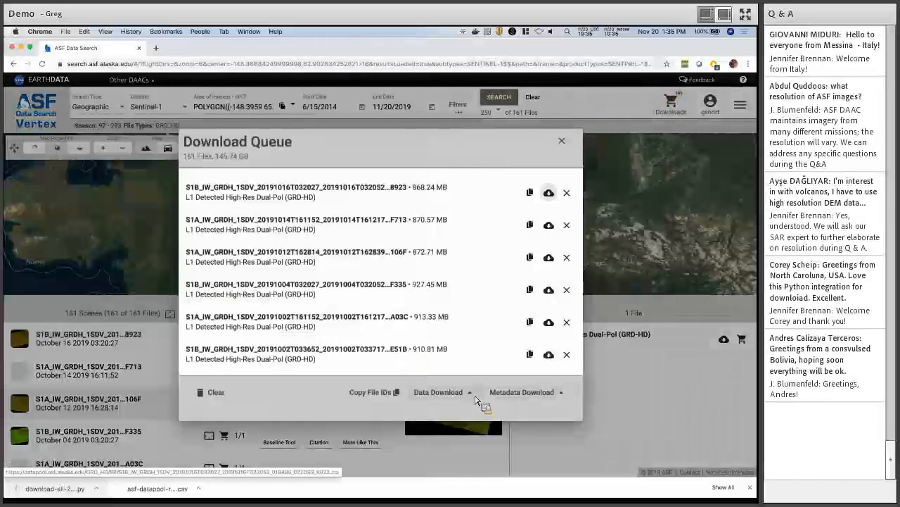
click(563, 142)
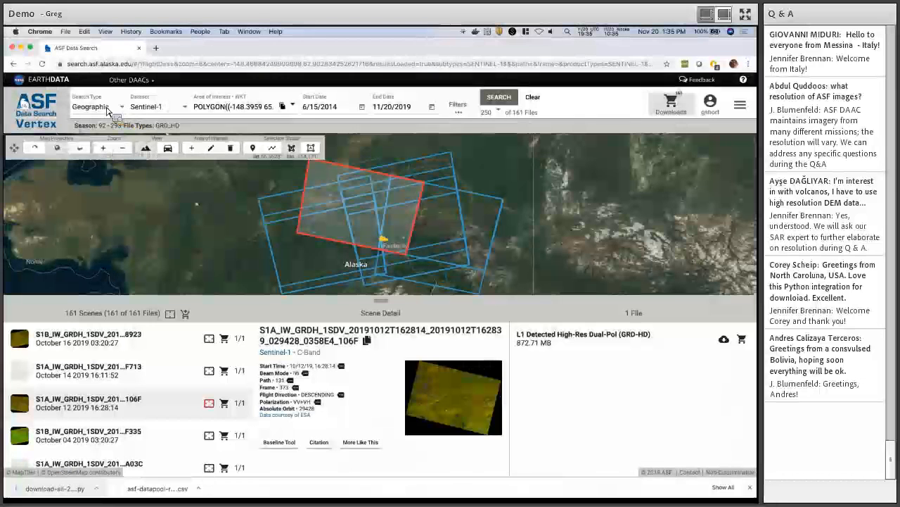
Switch to a List search, paste the three example scene names, and search.
click(106, 110)
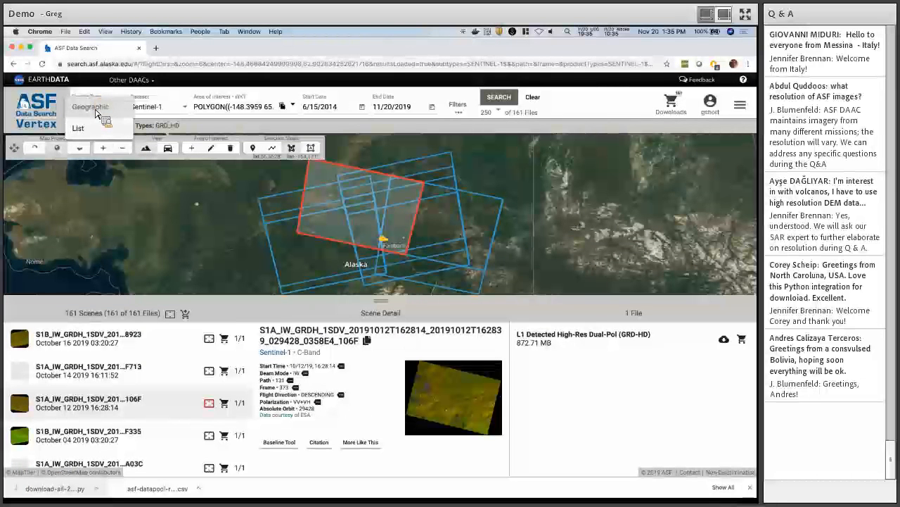
click(95, 131)
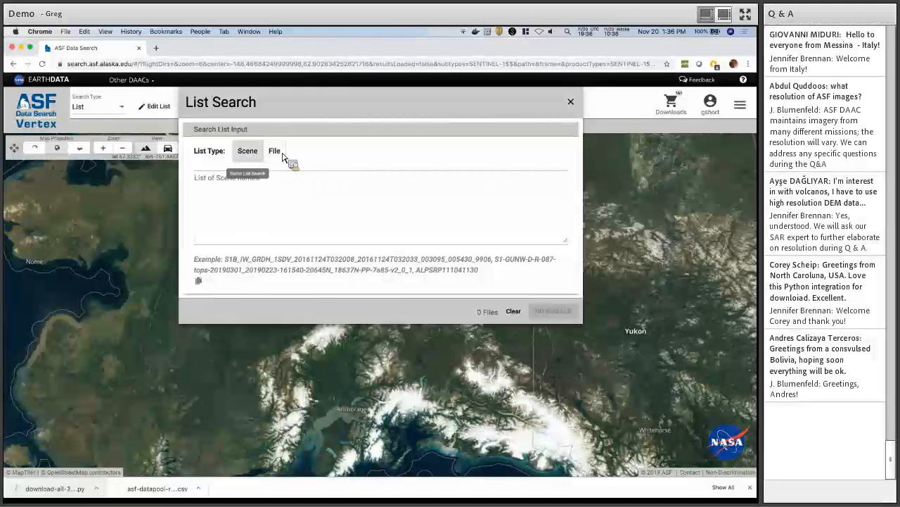
click(200, 282)
click(248, 207)
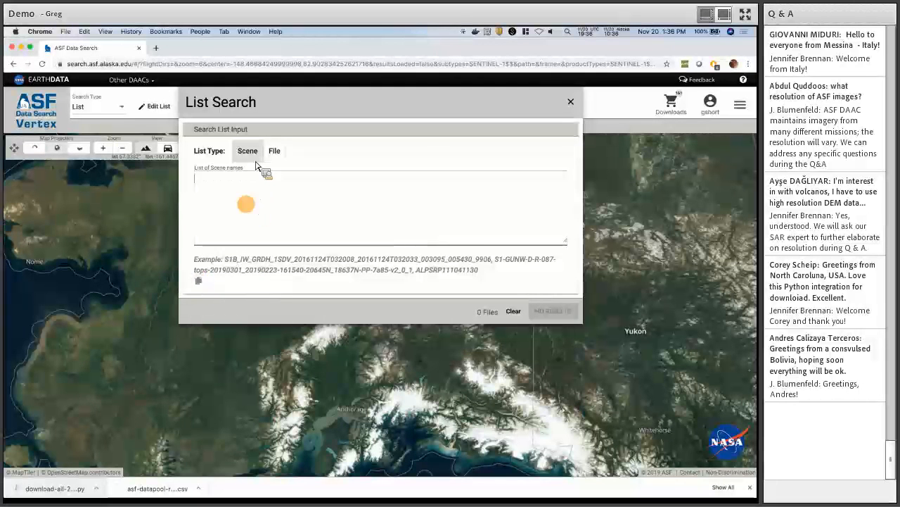
key(super+v)
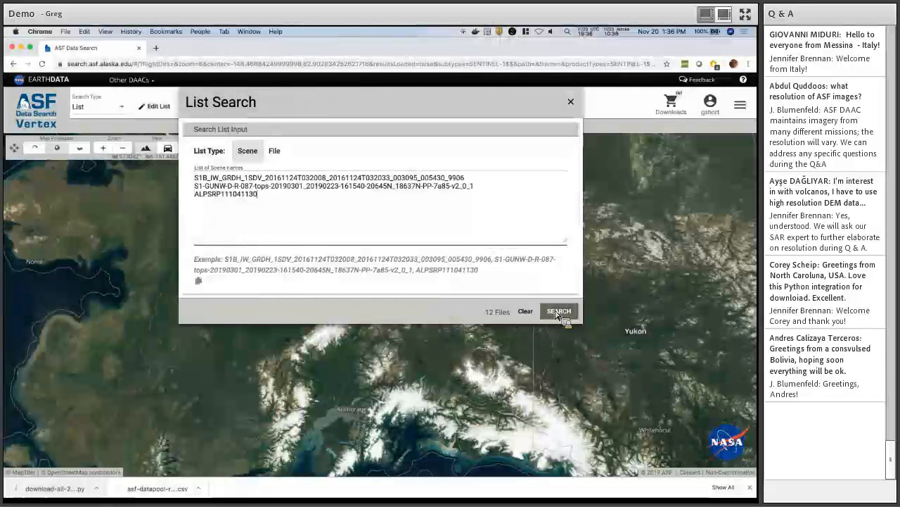
click(559, 312)
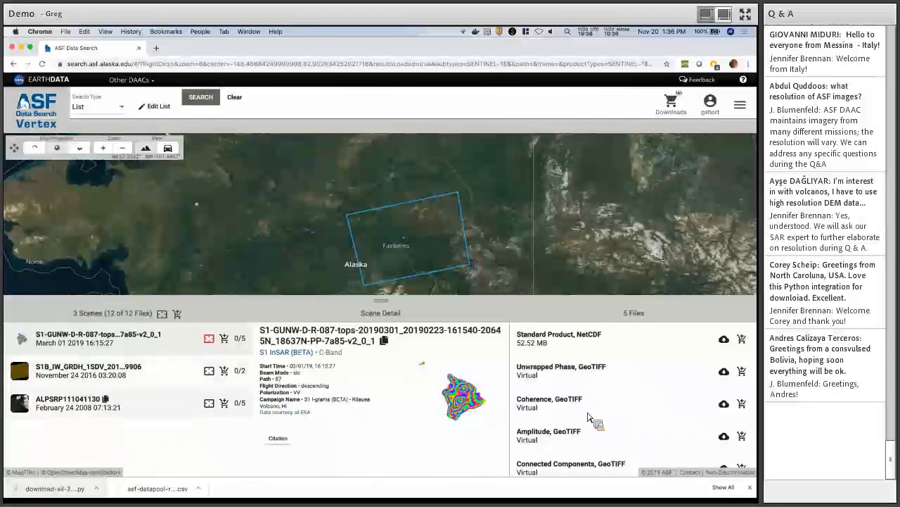
Review the interferogram scene's browse image and center its footprint over Hawaii.
click(750, 487)
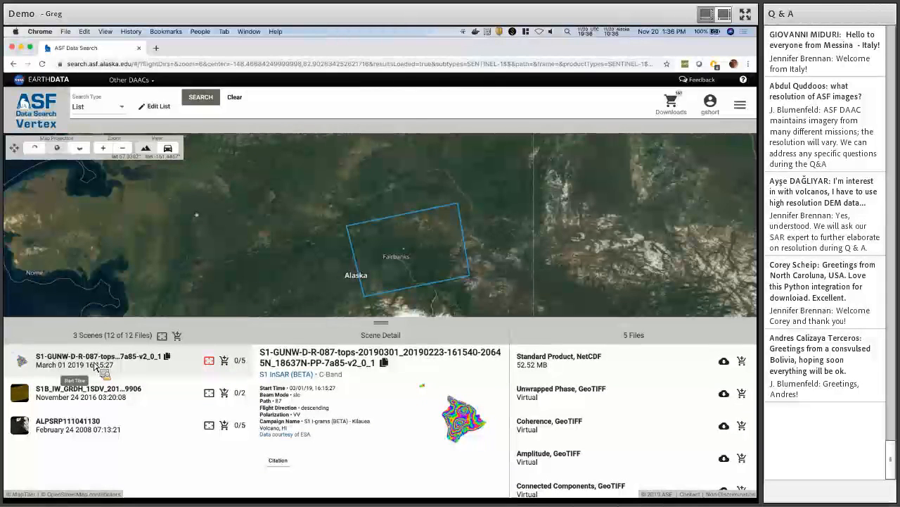
click(97, 366)
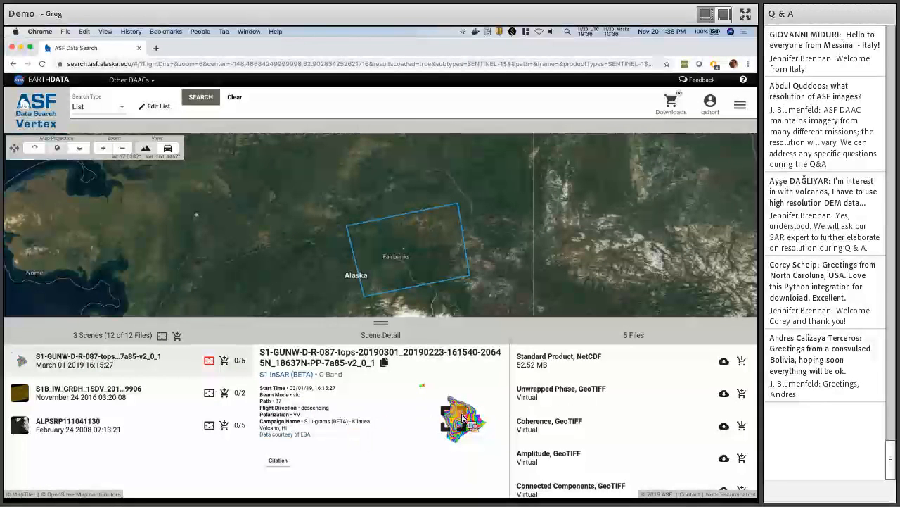
click(462, 416)
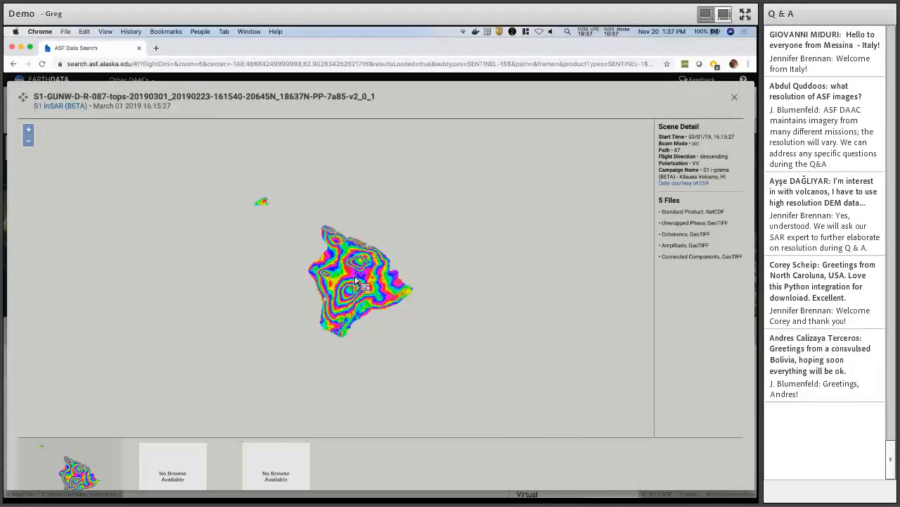
click(734, 98)
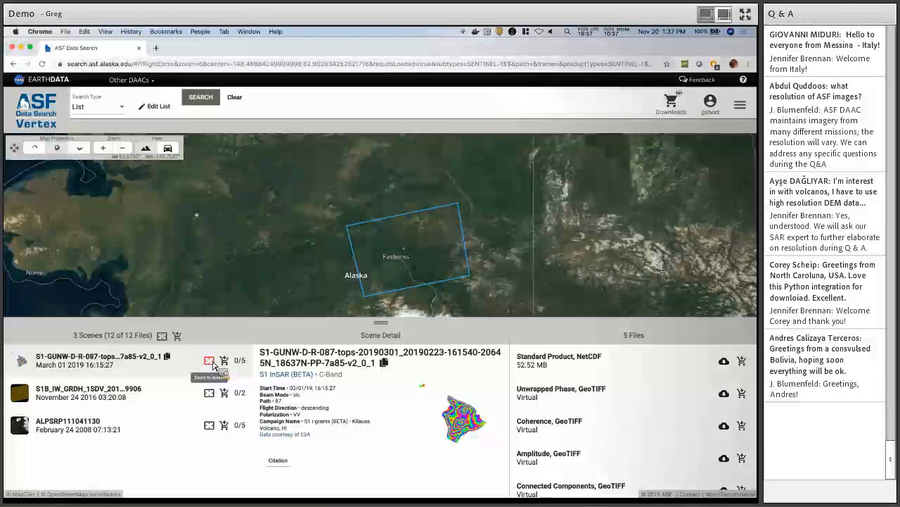
key(F1)
click(213, 364)
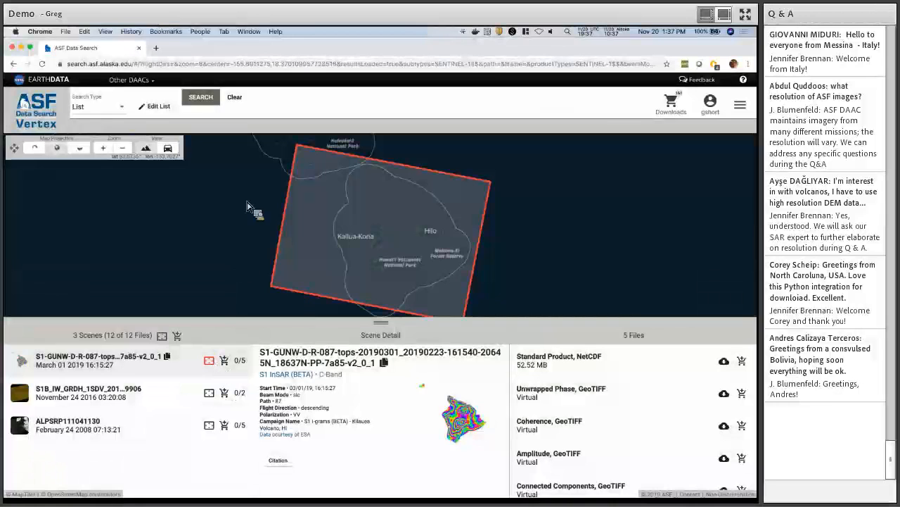
scroll(248, 205, down, 3)
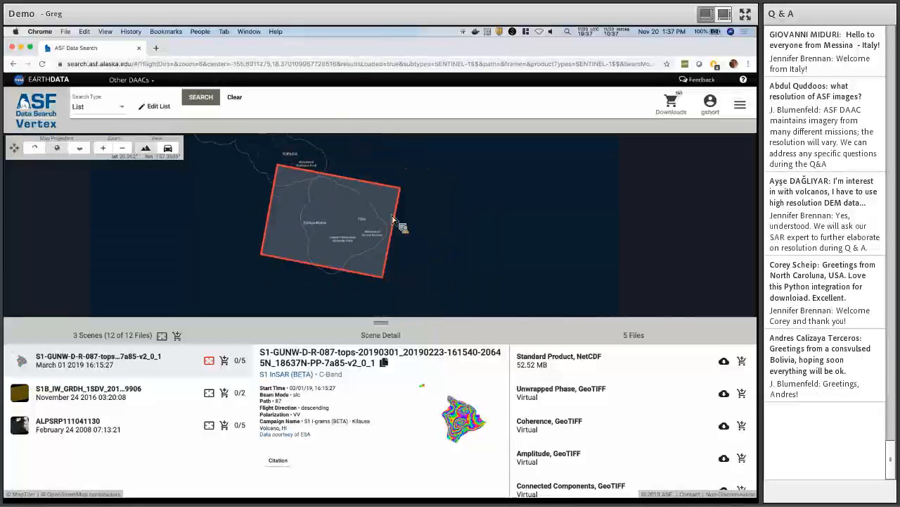
drag(404, 215, 458, 225)
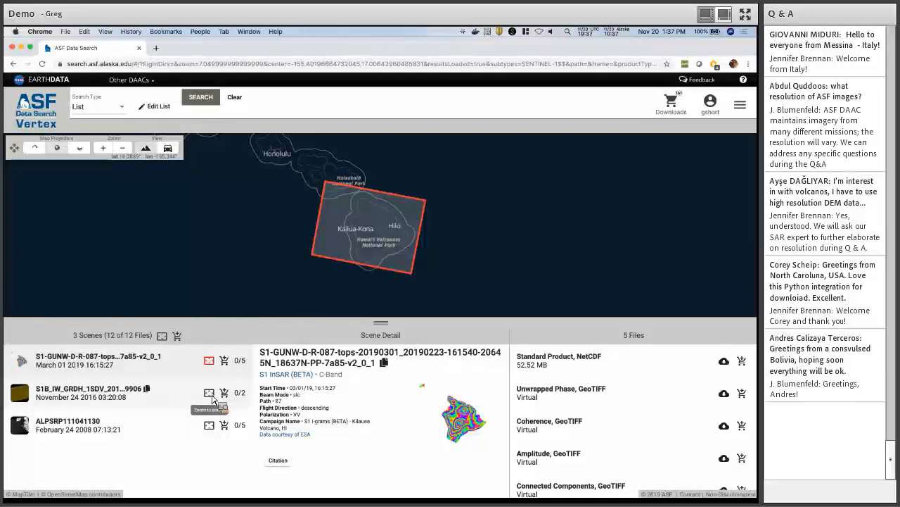
Frame the Sentinel-1B GRD scene's footprint and inspect its enlarged browse image.
click(210, 395)
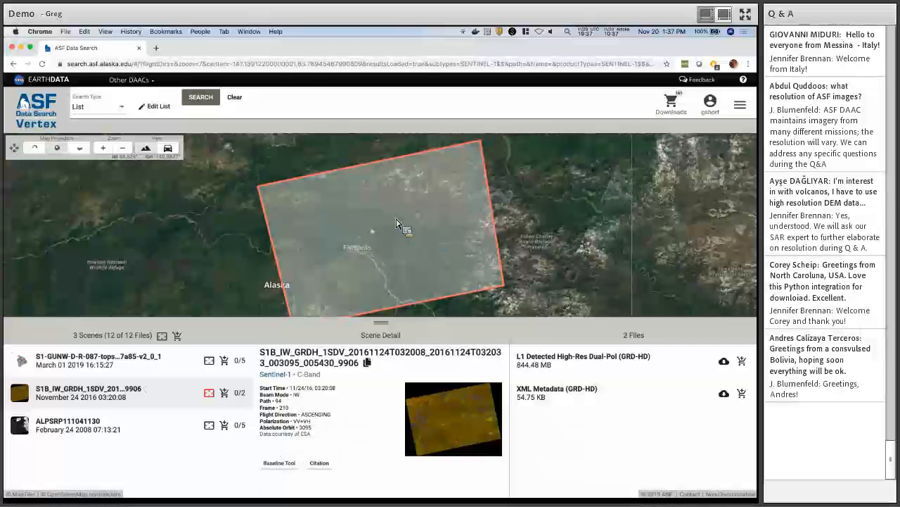
click(429, 424)
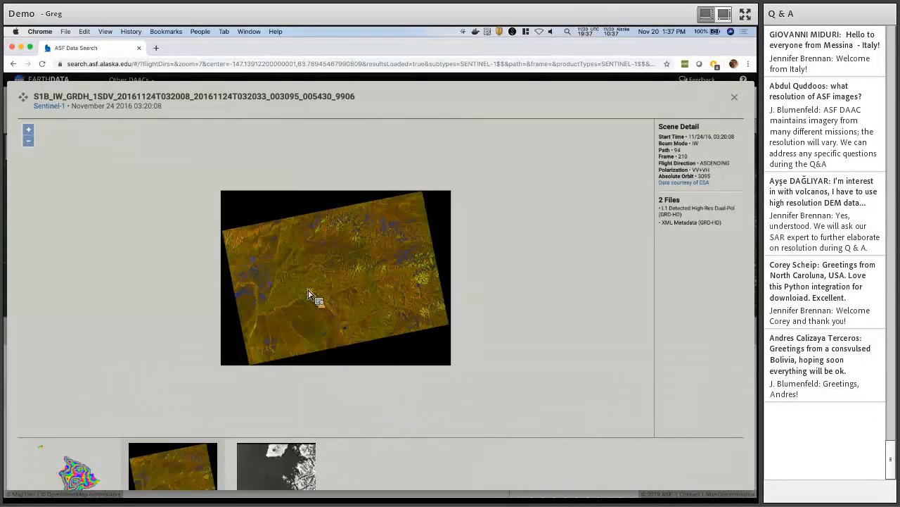
scroll(311, 296, up, 5)
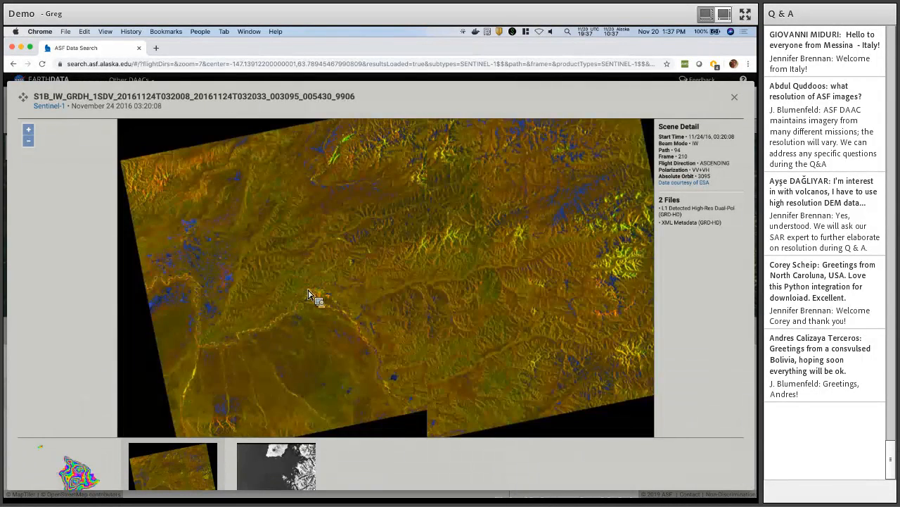
scroll(336, 307, up, 2)
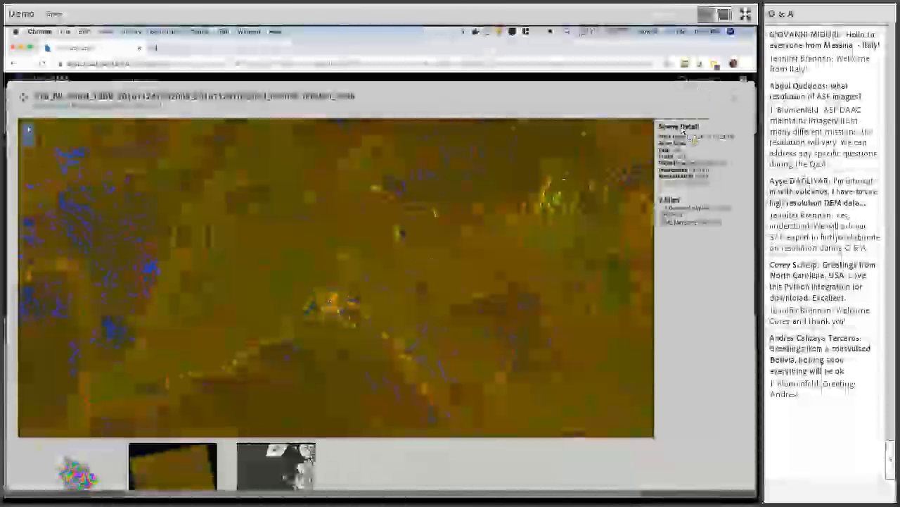
click(734, 99)
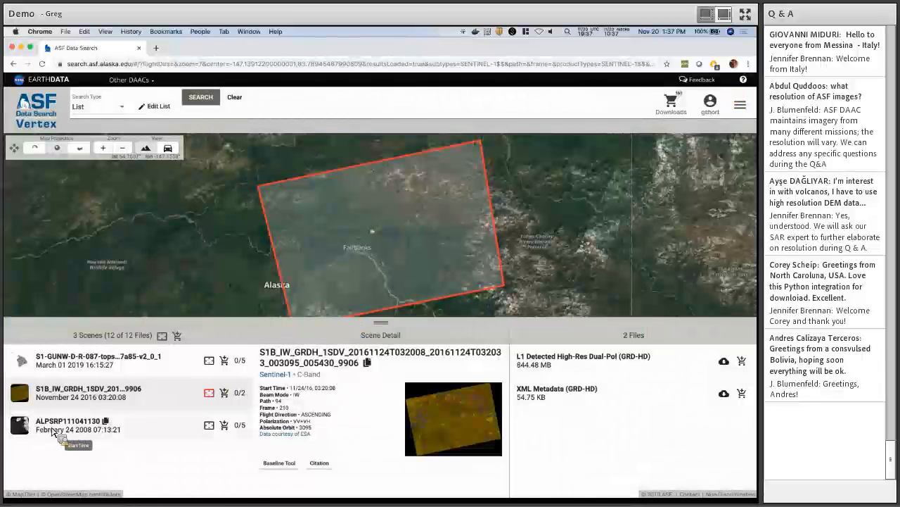
Frame the ALPSRP111041130 footprint near Sitka and inspect its enlarged browse image.
click(55, 432)
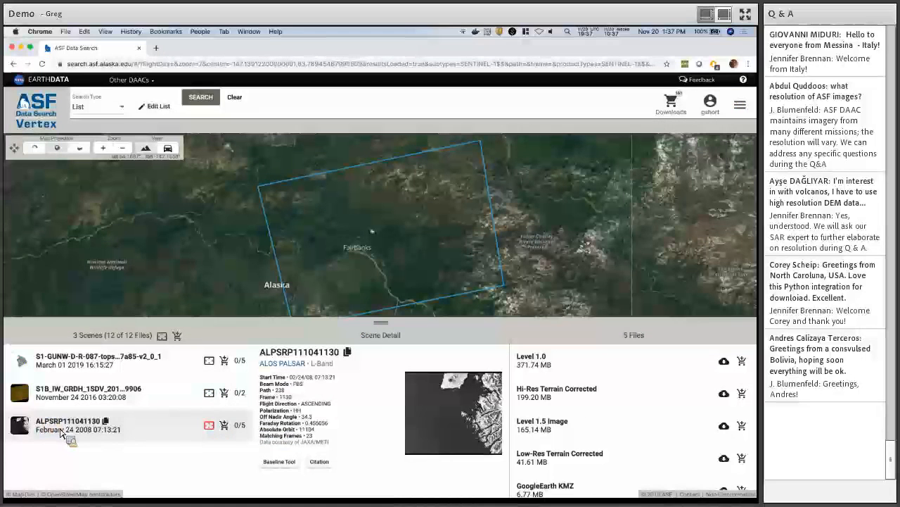
click(210, 427)
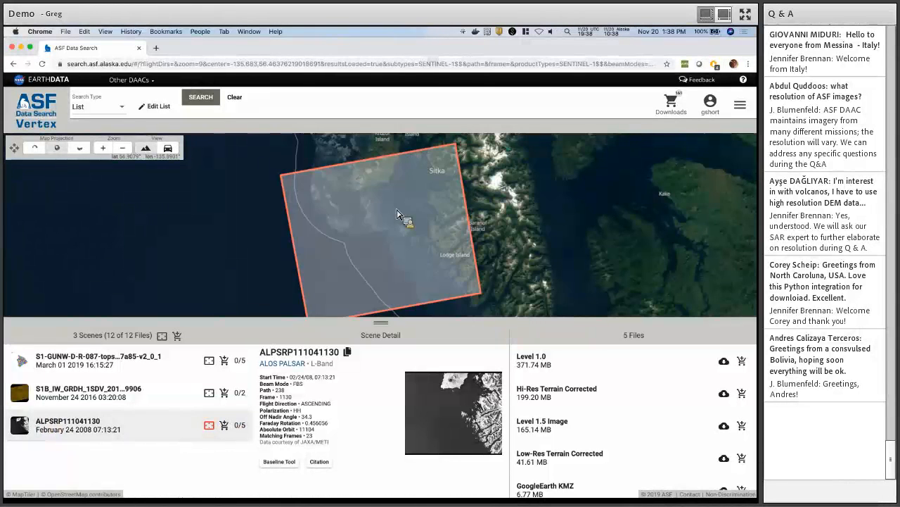
scroll(261, 237, down, 1)
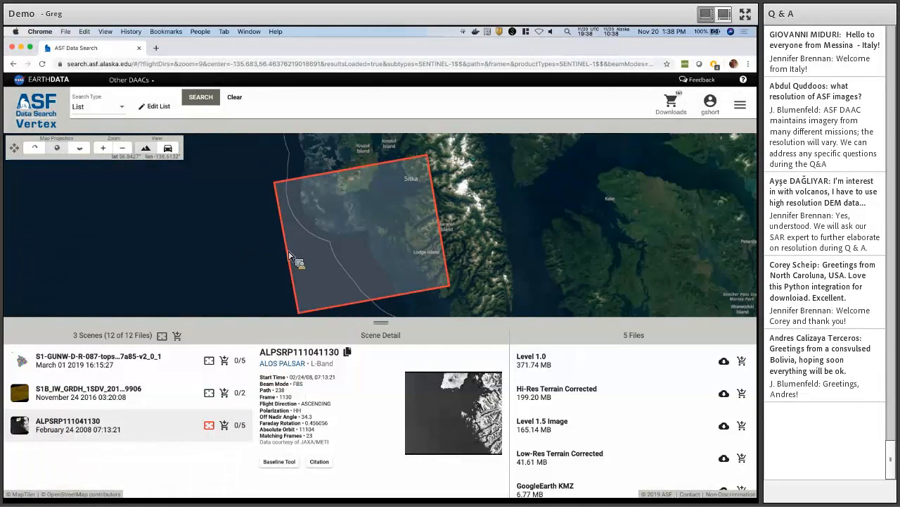
click(432, 402)
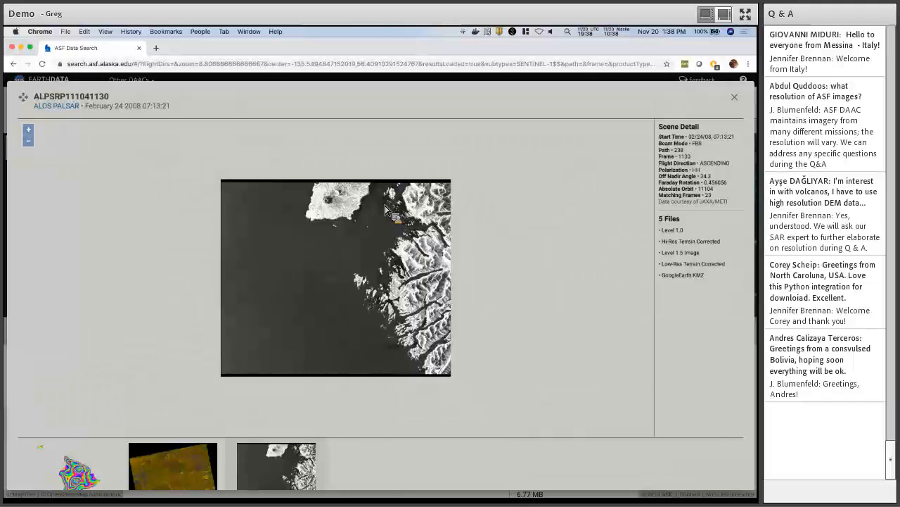
scroll(329, 205, up, 1)
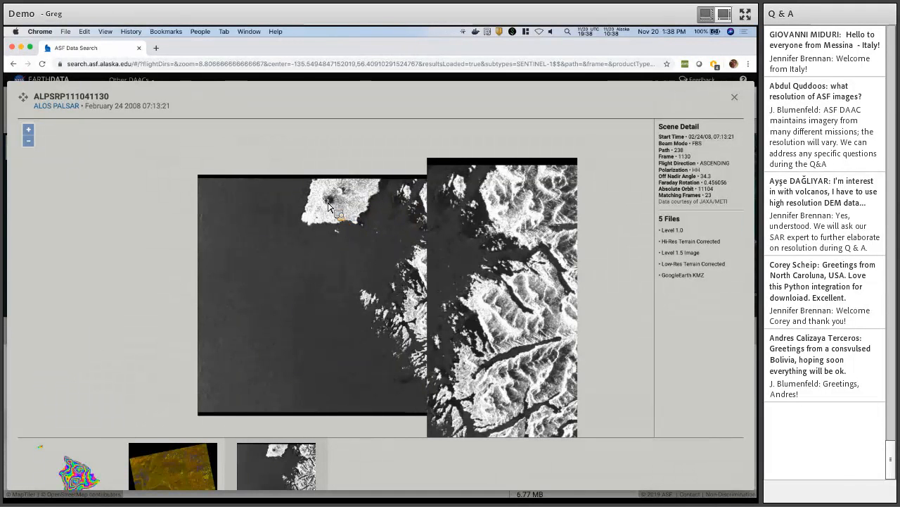
scroll(328, 205, up, 1)
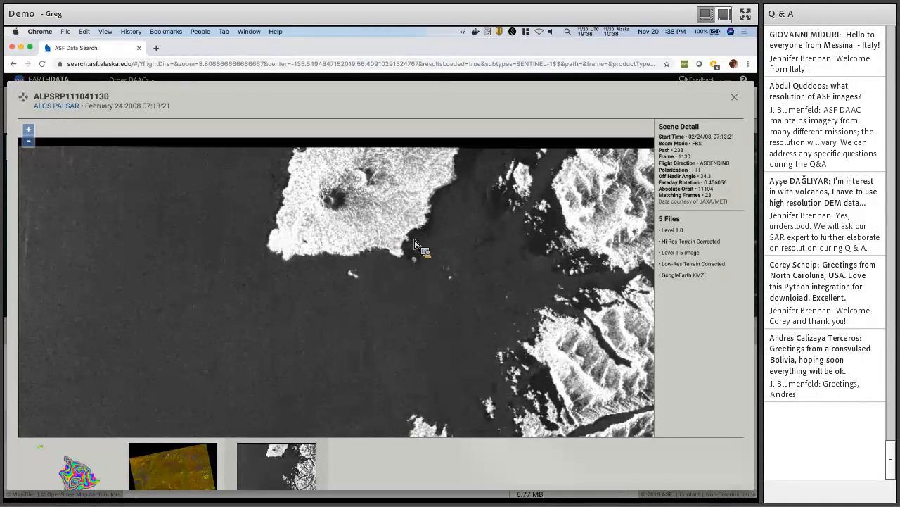
key(Escape)
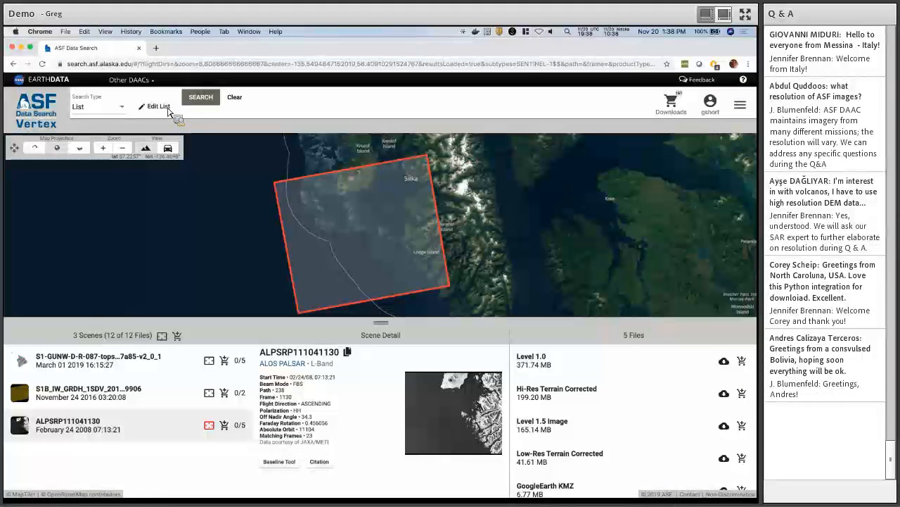
Copy the file IDs of all 161 queued files from the Download Queue.
click(169, 110)
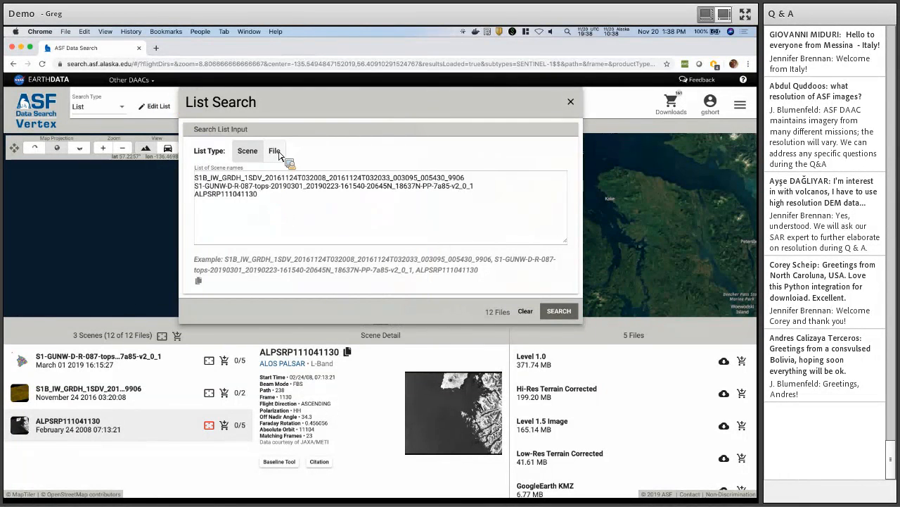
click(571, 101)
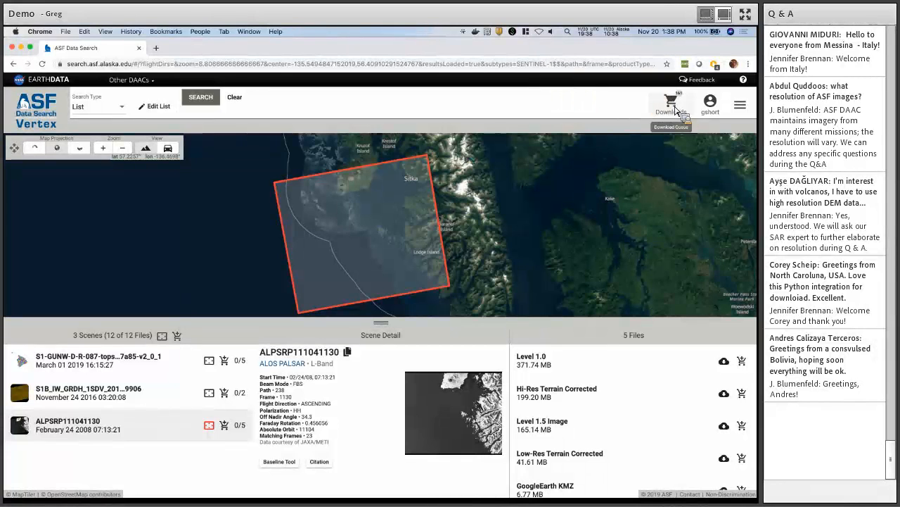
click(672, 105)
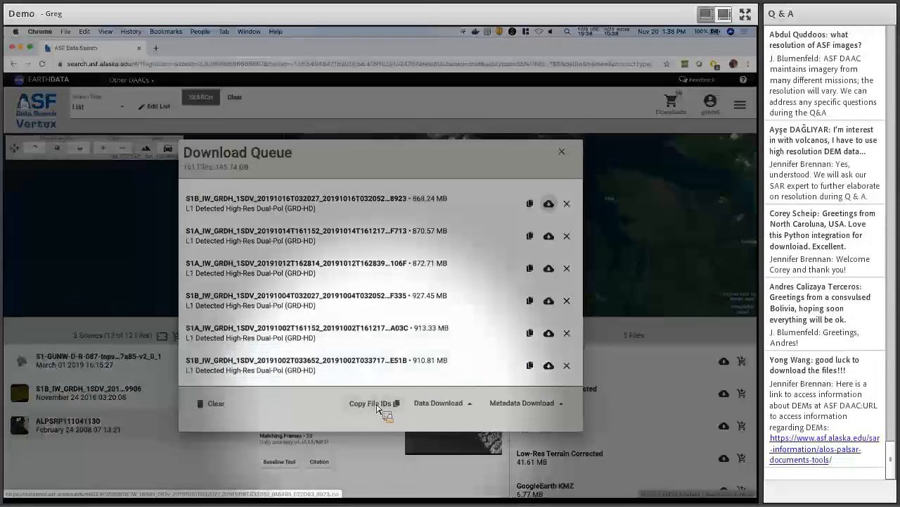
click(377, 404)
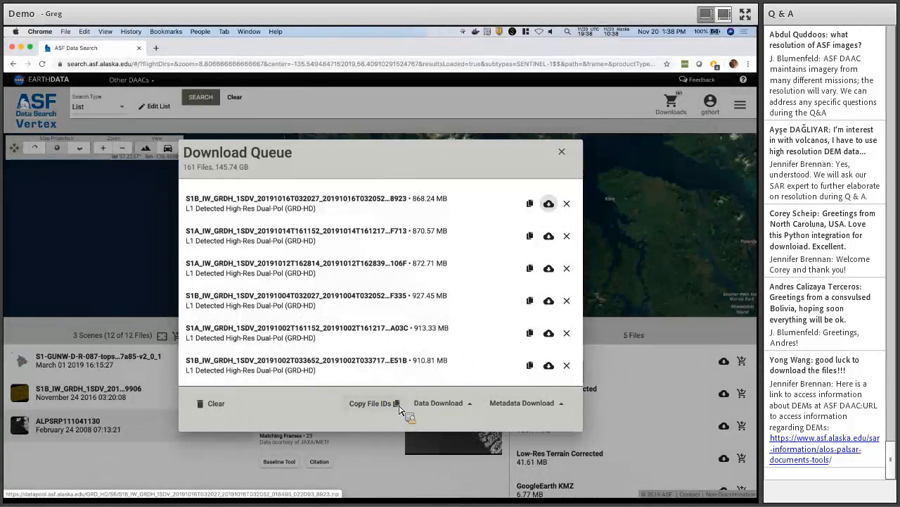
click(562, 152)
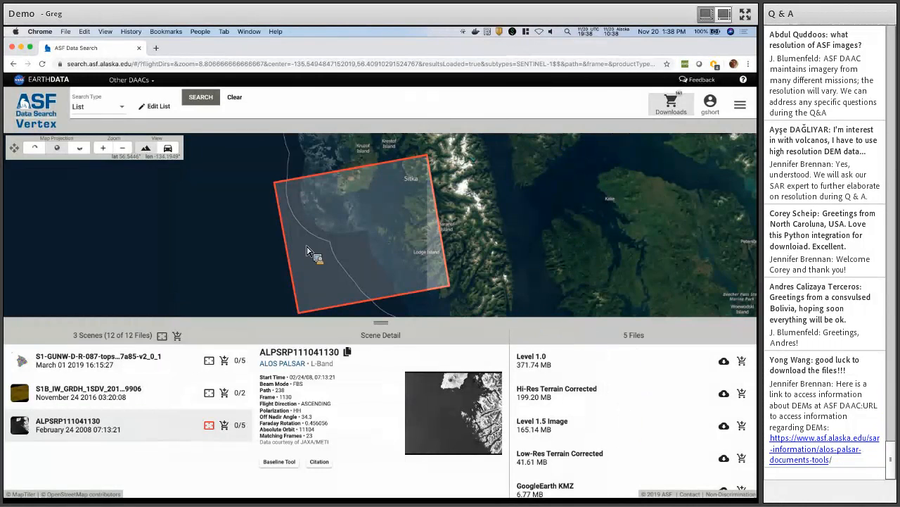
Replace the scene names with the copied file IDs as a File list, search, and zoom to results.
click(159, 107)
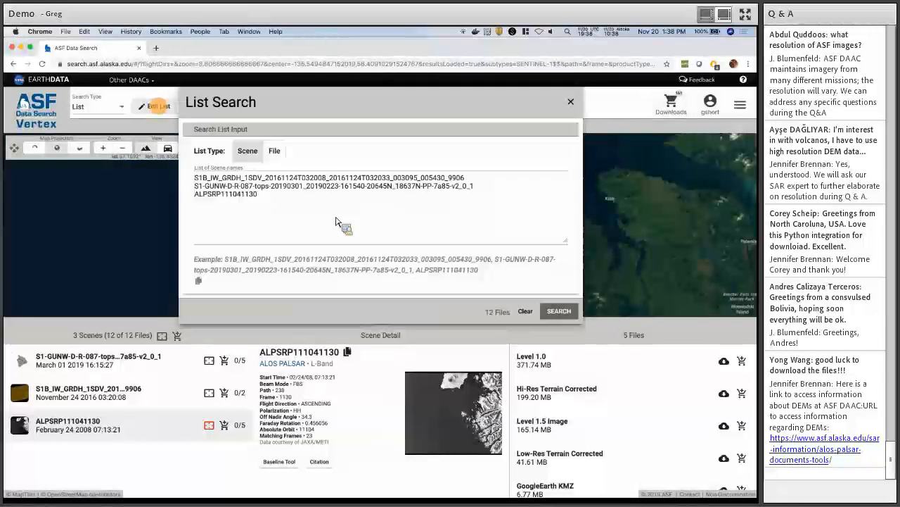
click(293, 196)
key(ctrl+a)
key(BackSpace)
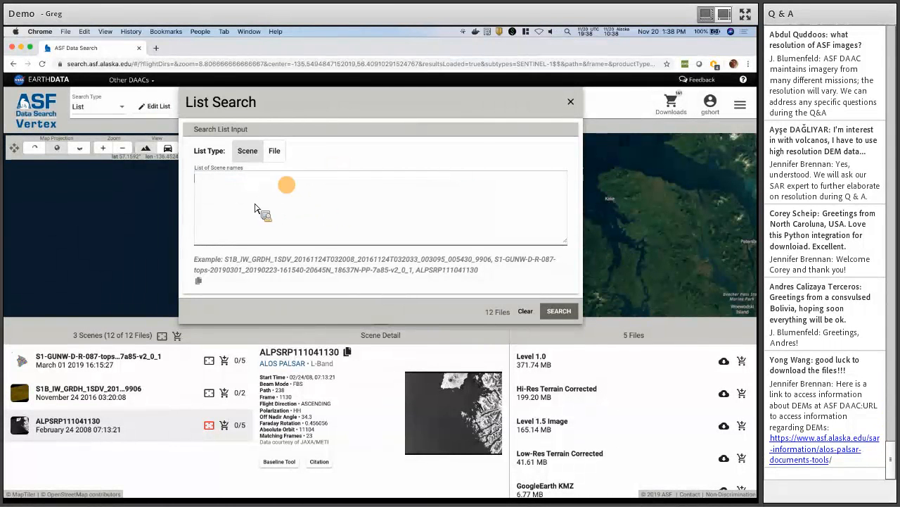
click(276, 152)
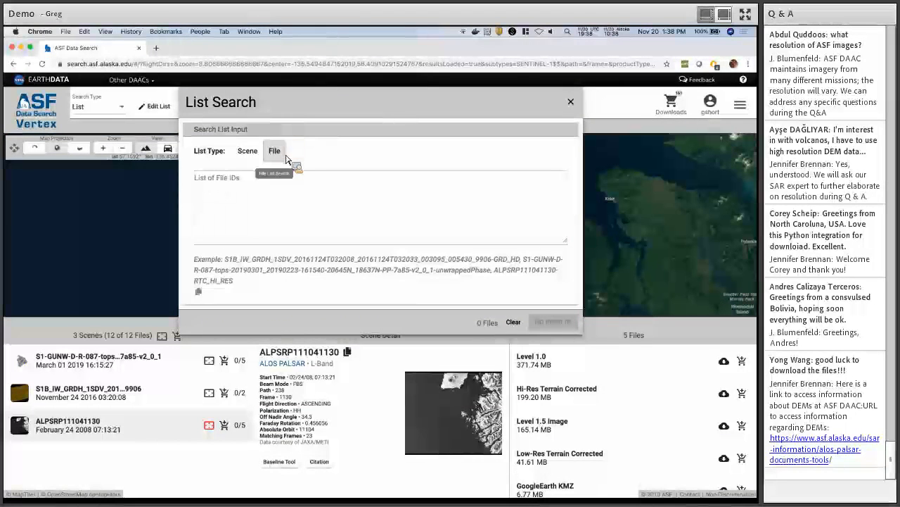
click(264, 204)
key(super+v)
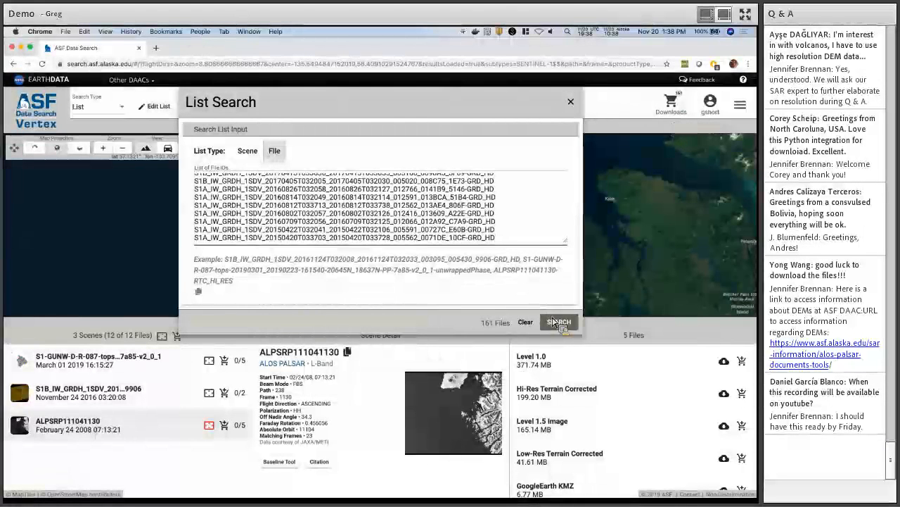
click(559, 323)
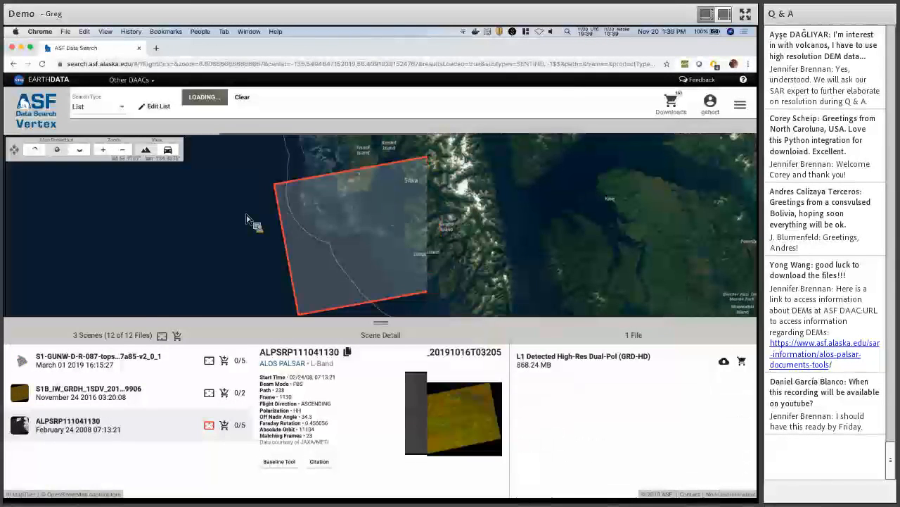
click(171, 335)
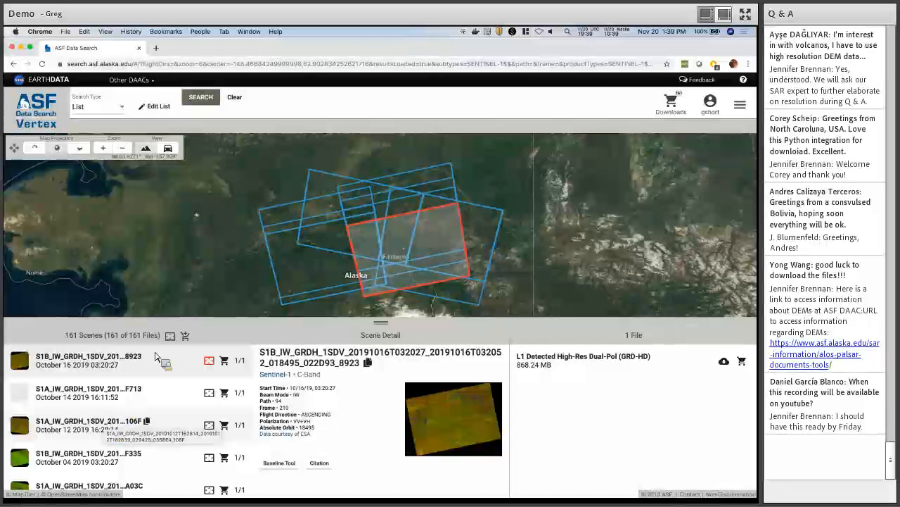
Clear the list search, switch to Geographic search, and bring the Bahamas into view.
click(236, 97)
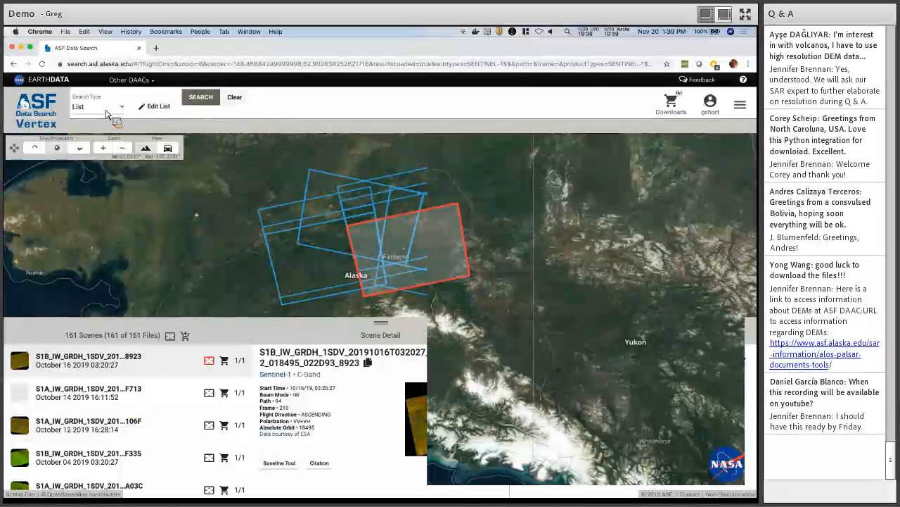
click(104, 114)
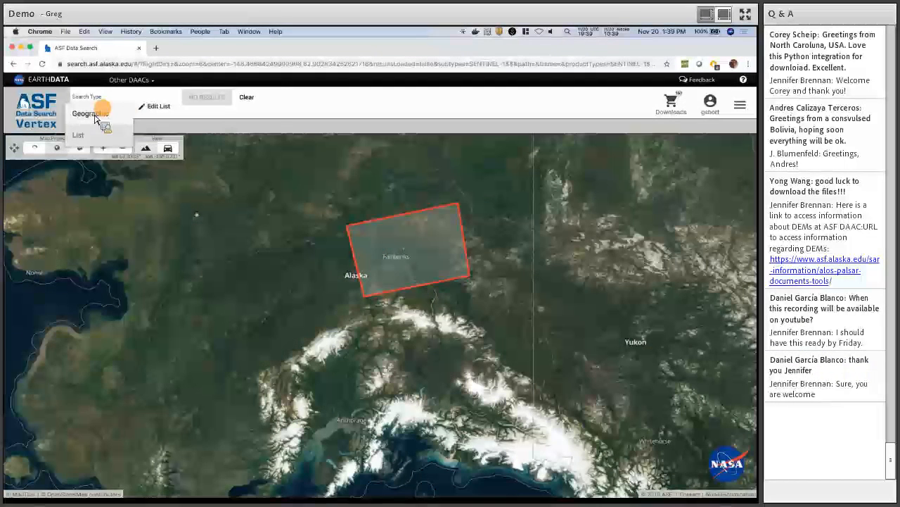
click(99, 111)
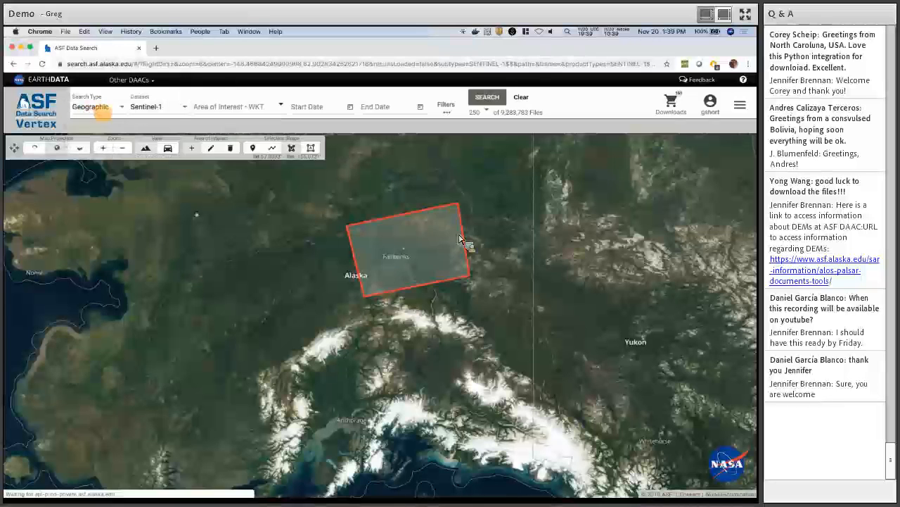
click(522, 100)
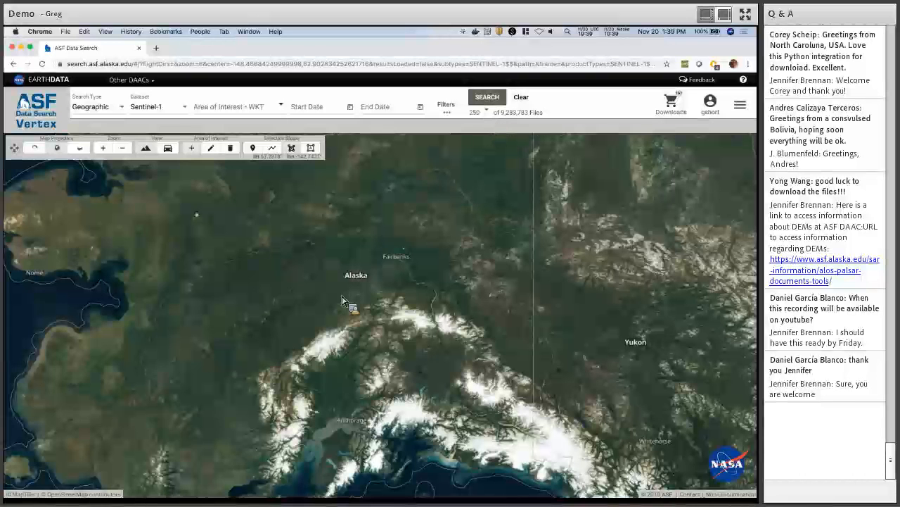
scroll(342, 301, down, 2)
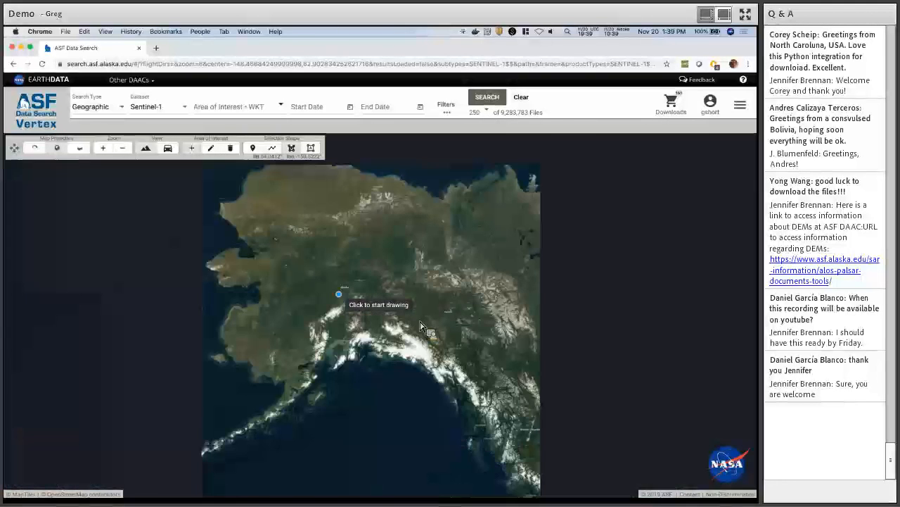
drag(478, 408, 356, 307)
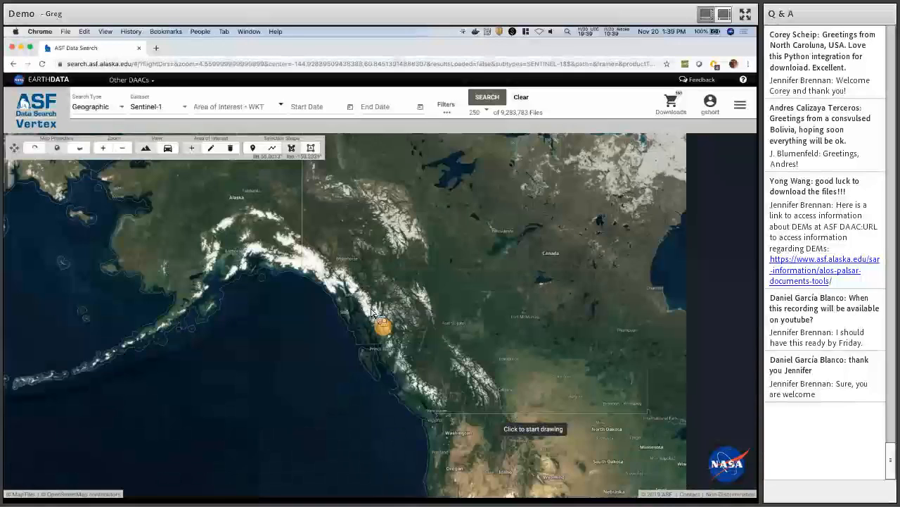
drag(514, 396, 332, 288)
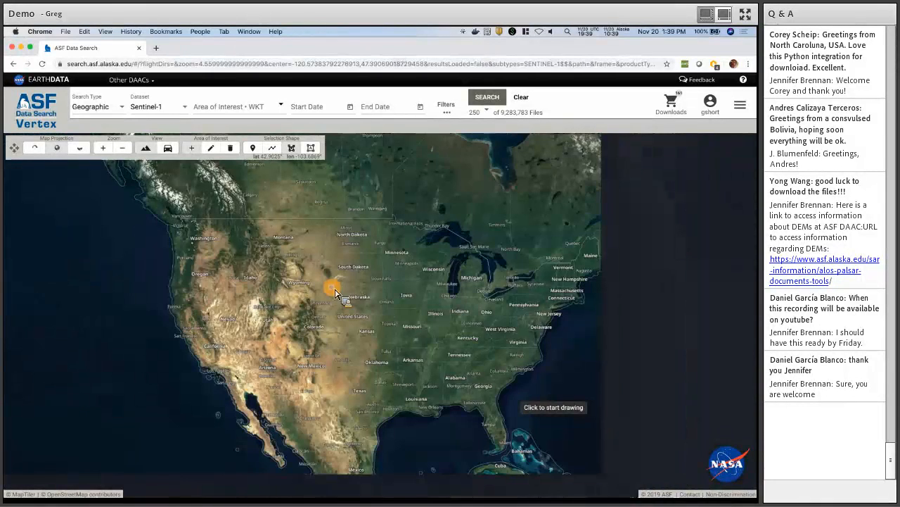
scroll(406, 363, up, 1)
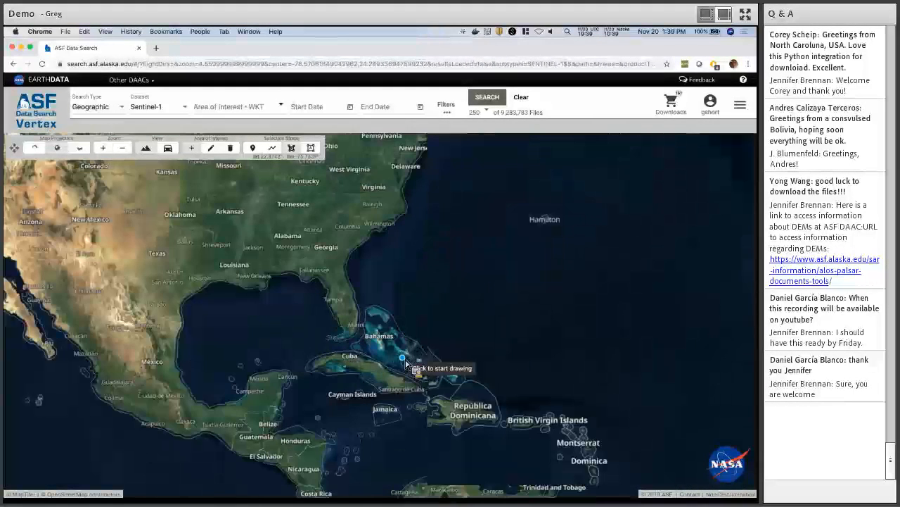
scroll(406, 363, up, 1)
scroll(406, 364, up, 1)
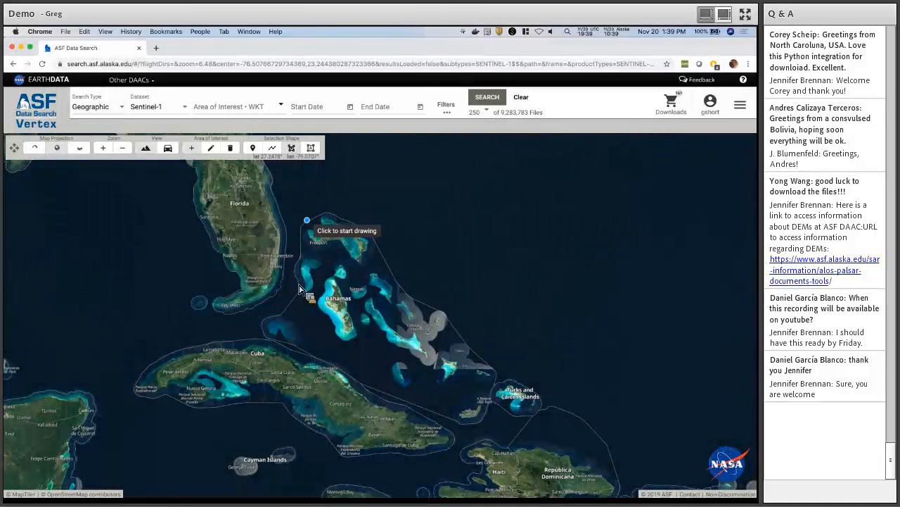
Draw a five-corner polygon around the Bahamas, matching 21,346 files.
click(306, 222)
click(297, 300)
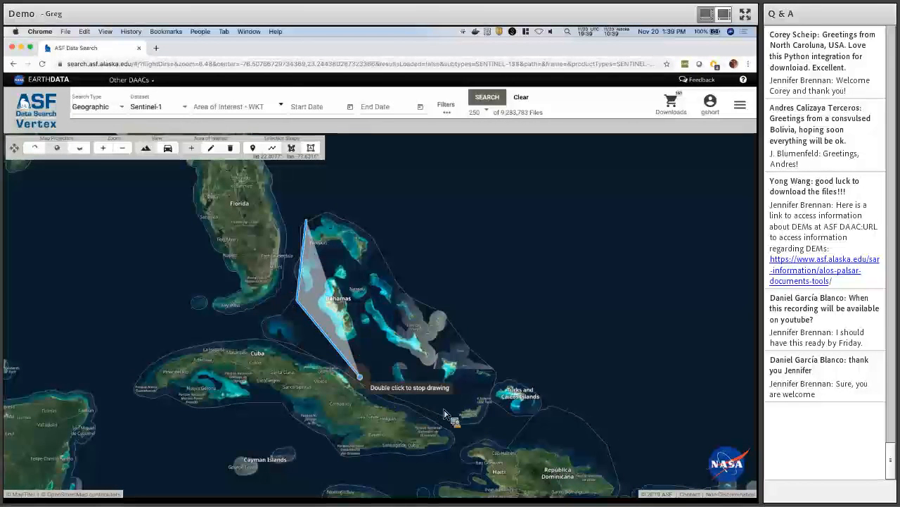
click(369, 386)
click(481, 422)
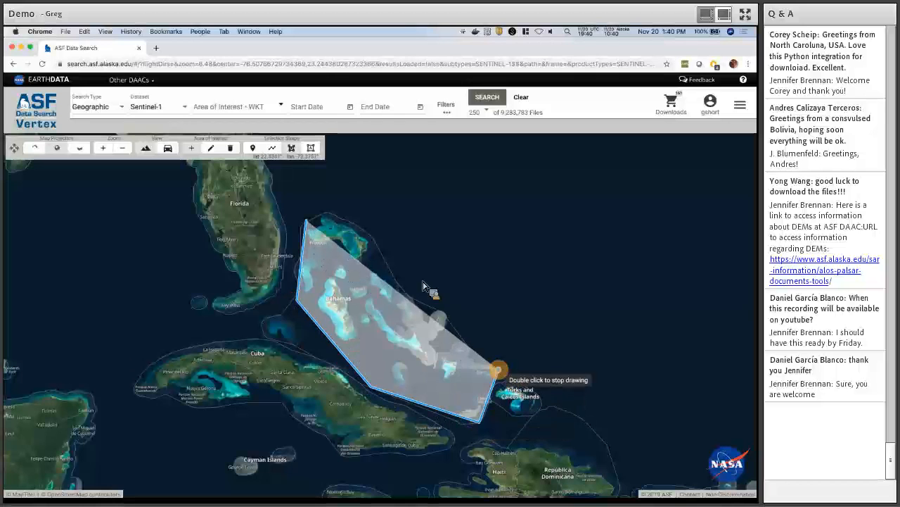
click(497, 368)
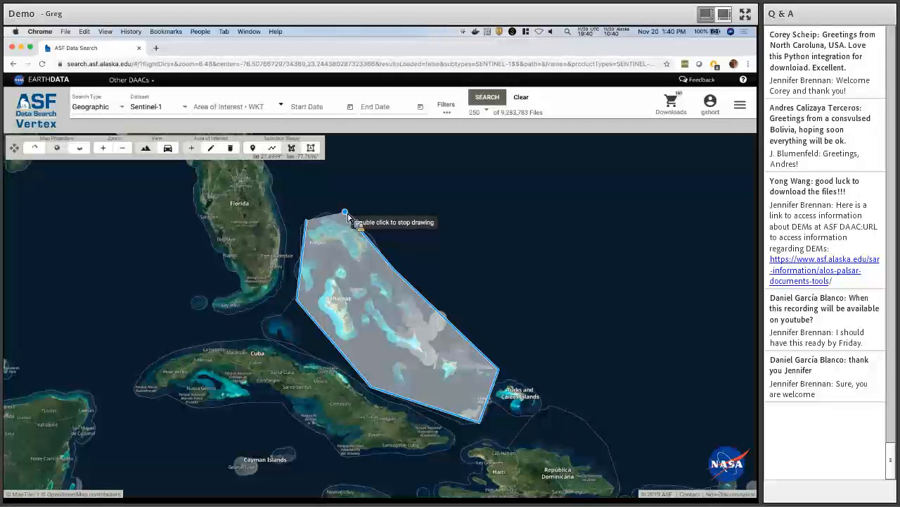
double_click(347, 213)
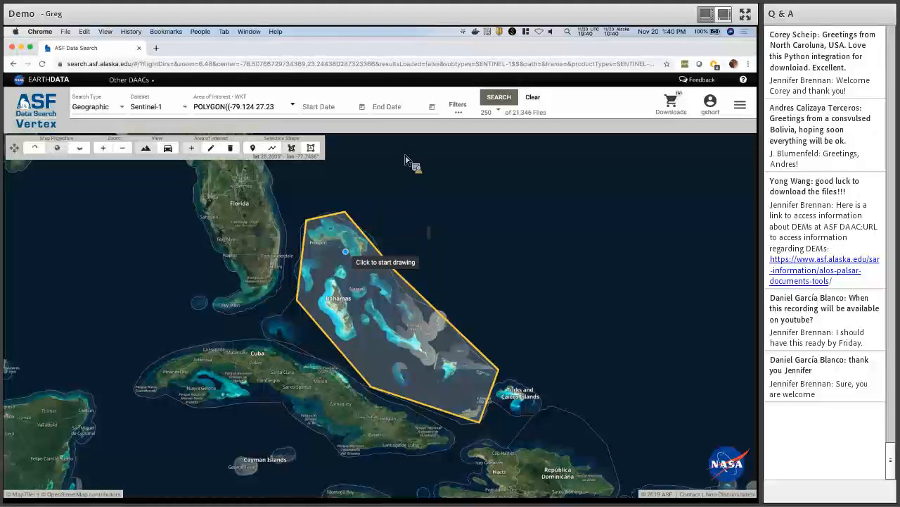
click(459, 110)
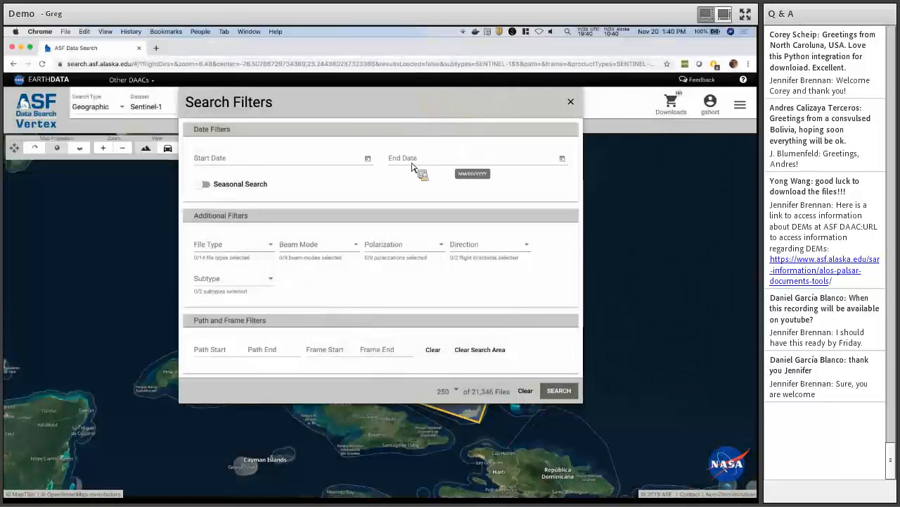
click(244, 253)
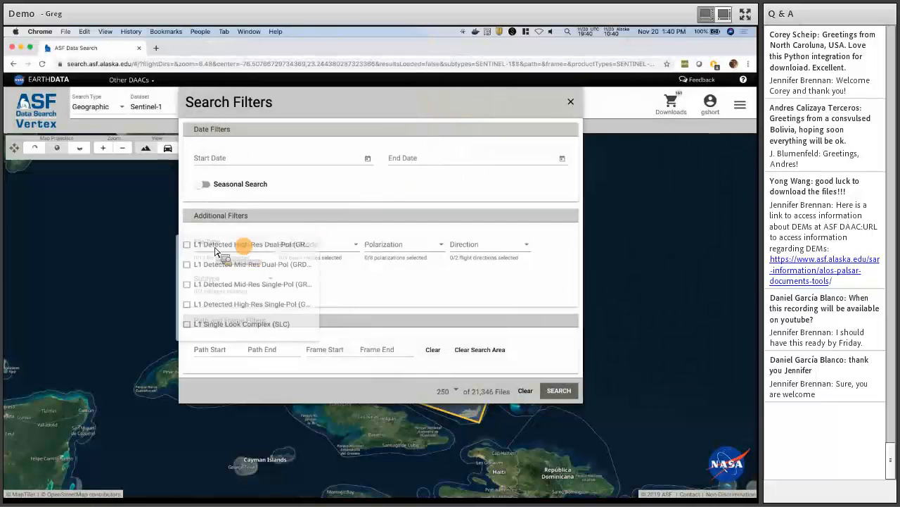
click(210, 247)
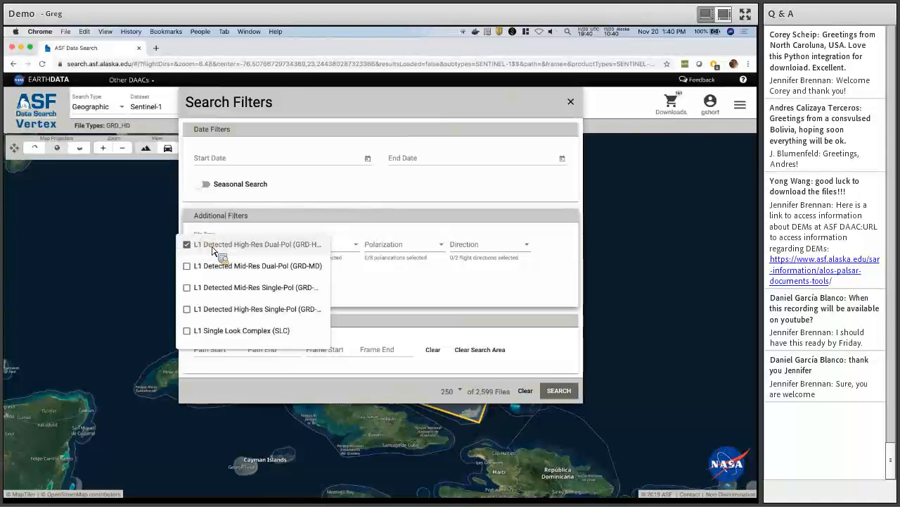
click(375, 287)
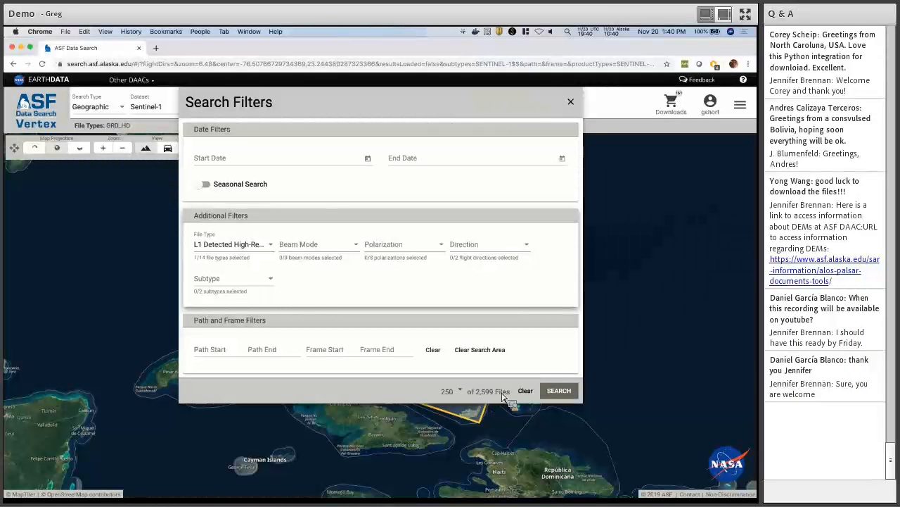
click(567, 392)
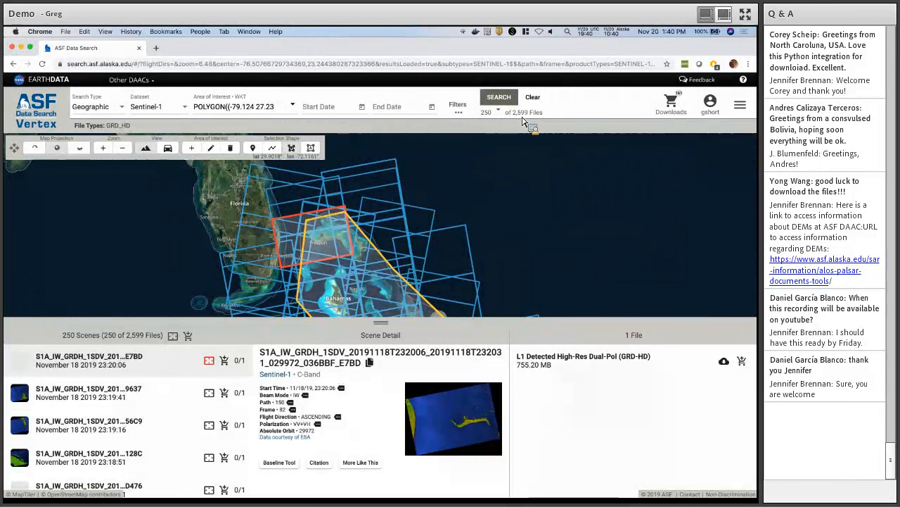
Show the 250, 1,000, 5,000 and More Files result-count options.
click(498, 113)
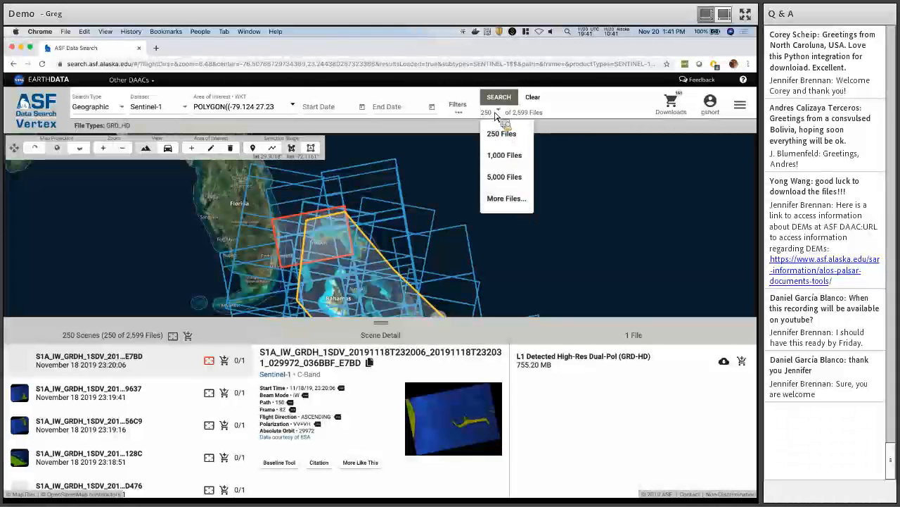
Set the results download Amount to 500000 and keep CSV File as the format.
click(504, 200)
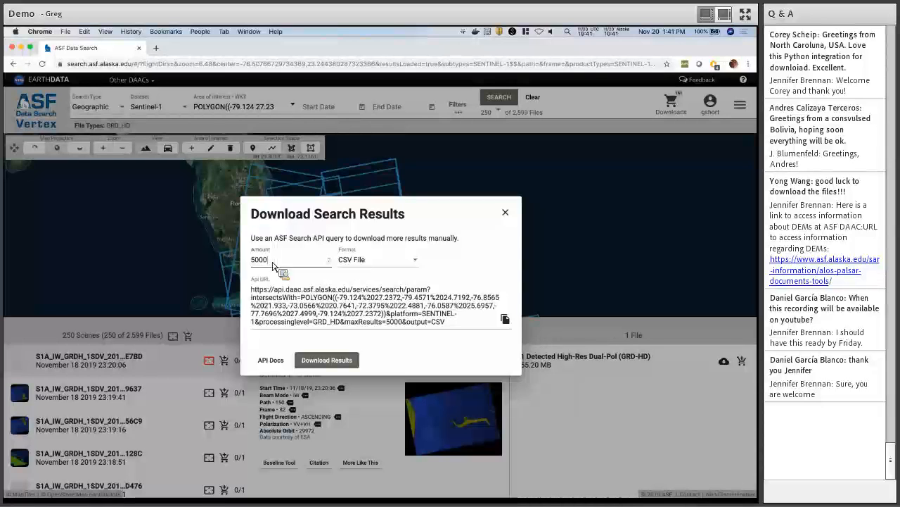
text(00)
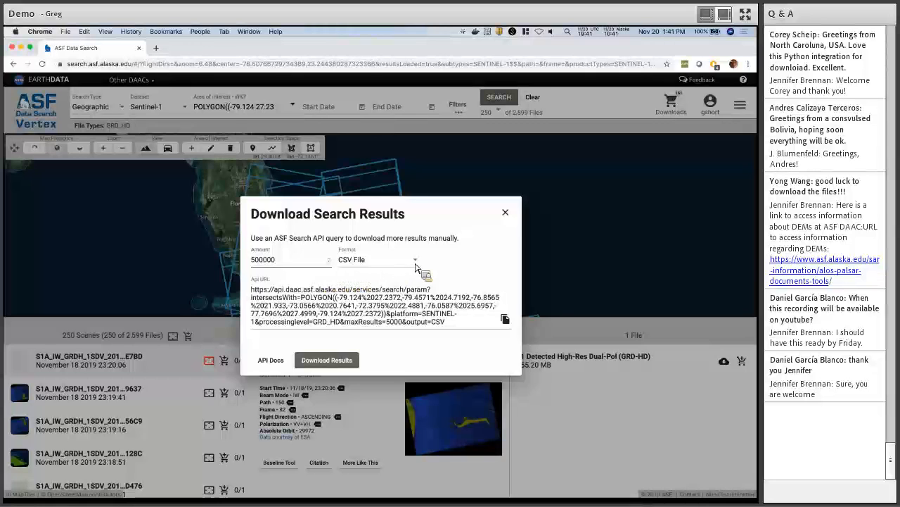
click(415, 262)
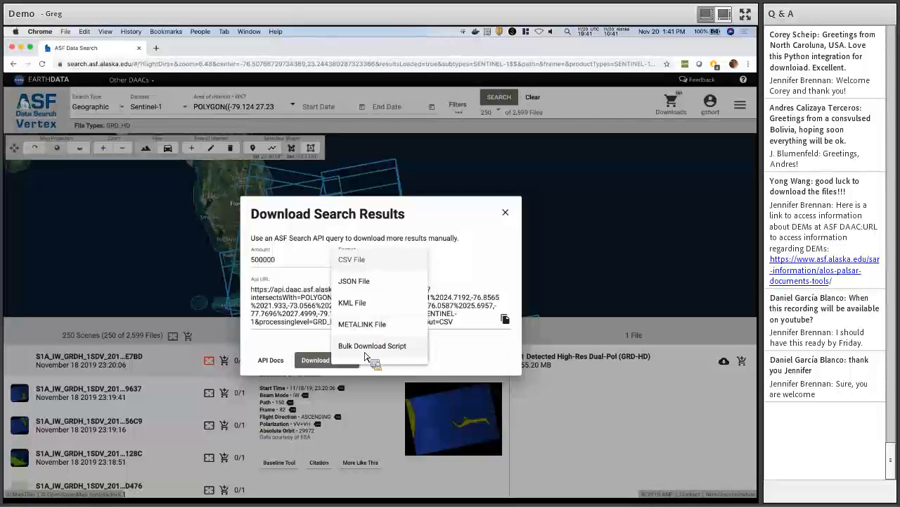
scroll(376, 357, down, 1)
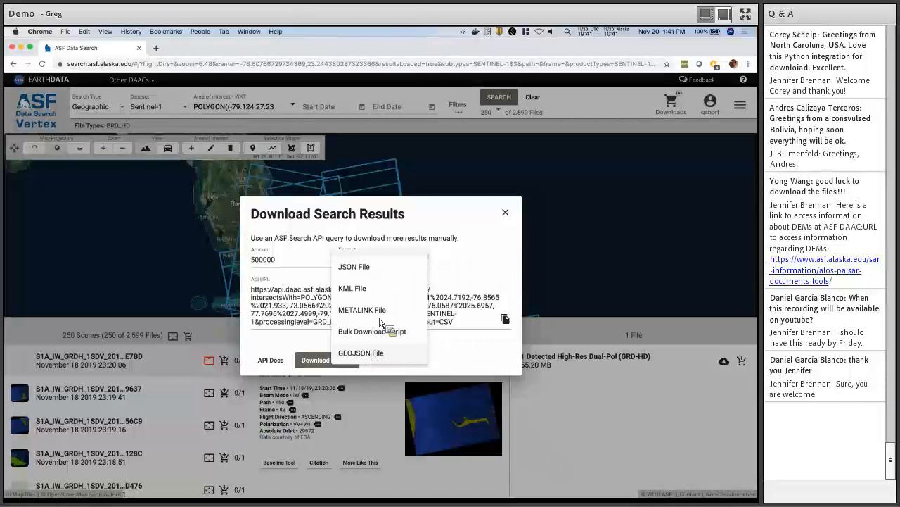
scroll(389, 296, up, 1)
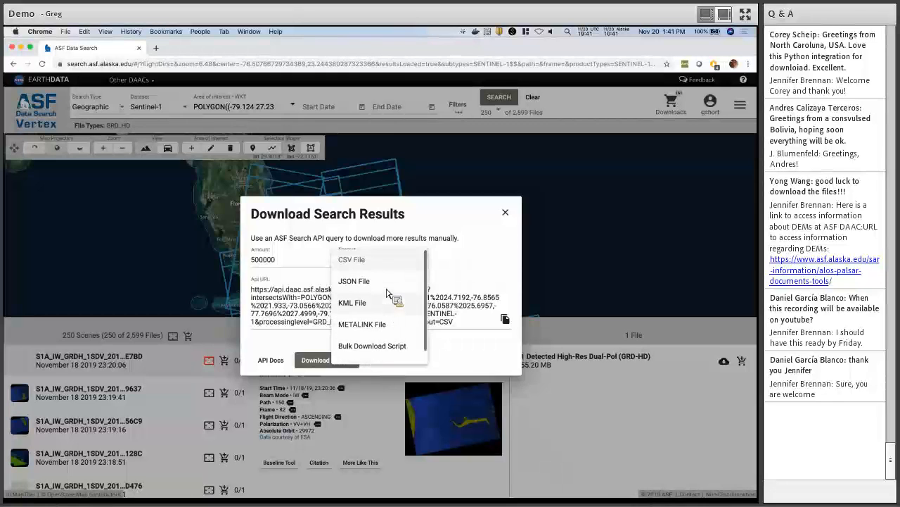
click(375, 261)
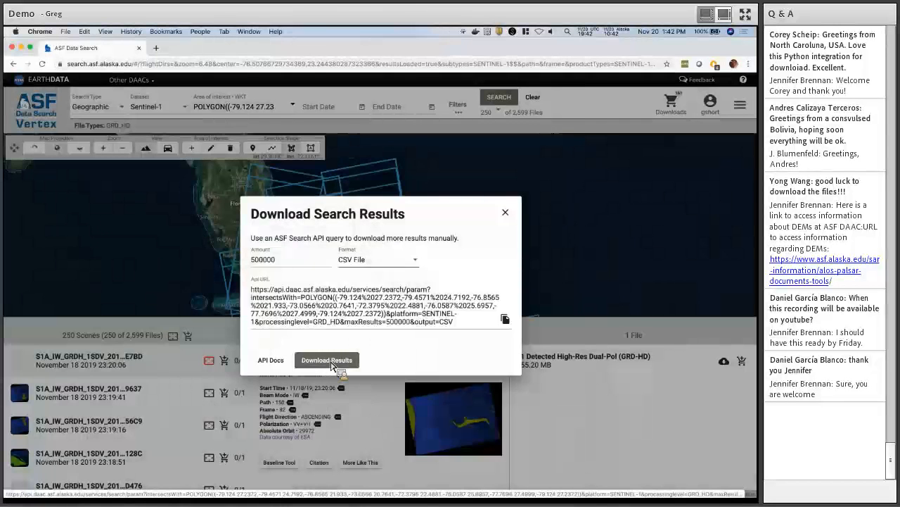
Download the CSV of search results and show the file in Finder.
click(331, 361)
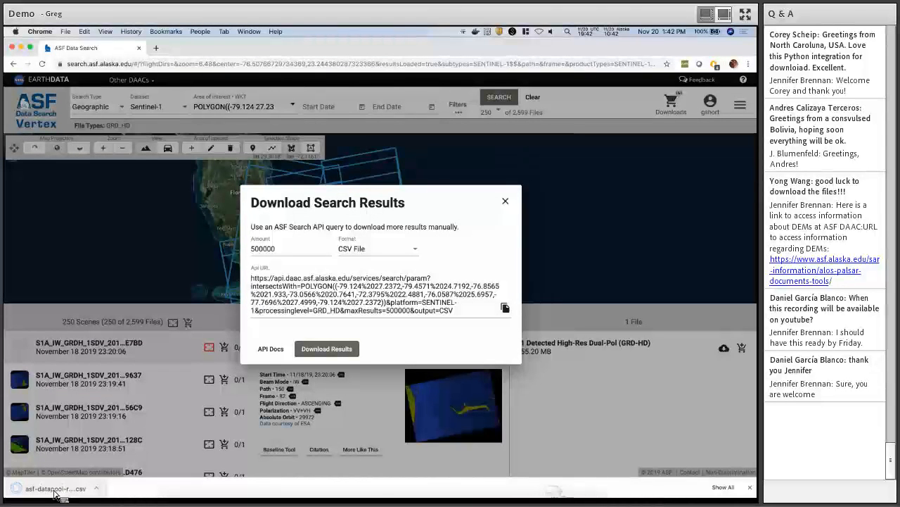
click(97, 488)
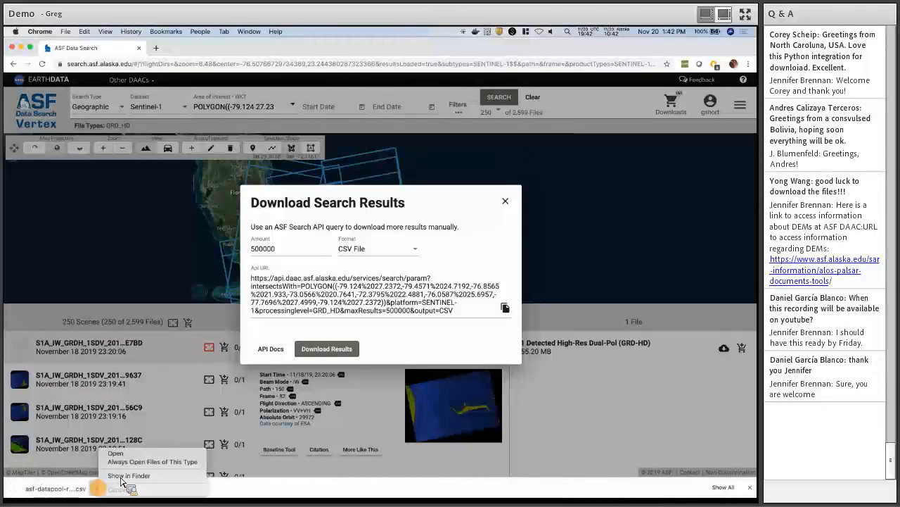
click(121, 480)
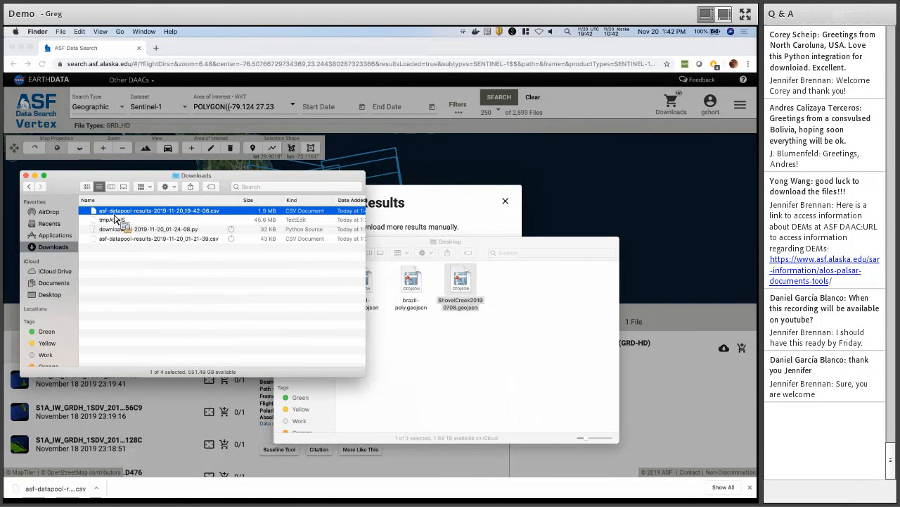
right_click(120, 213)
click(143, 294)
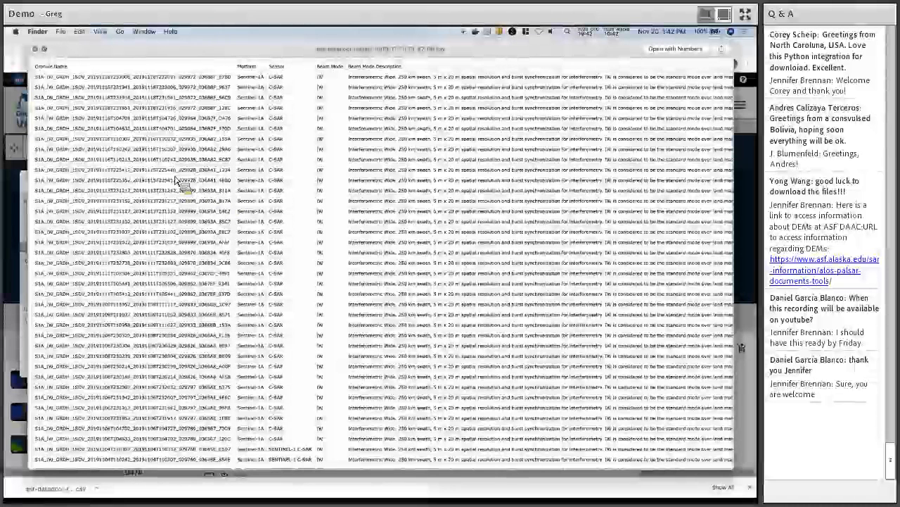
click(36, 50)
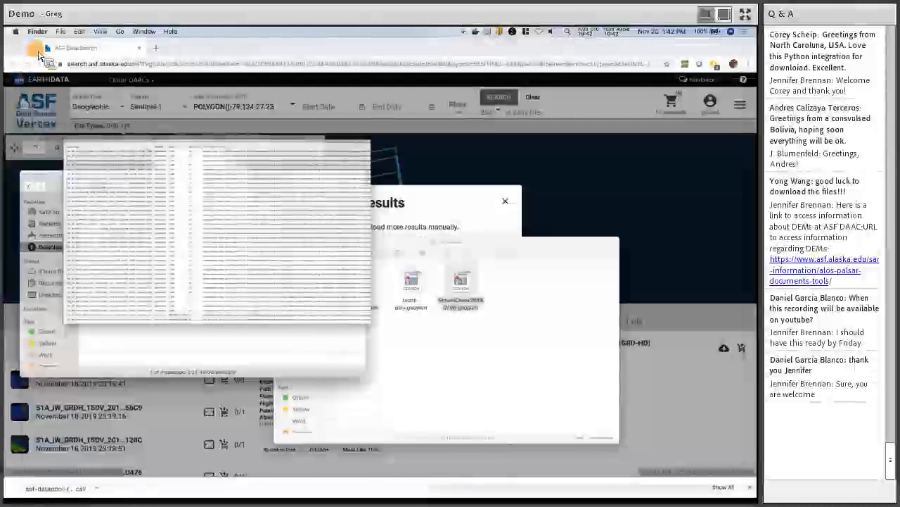
Re-download the 500000 results in JSON File format and dismiss the download shelf.
click(387, 261)
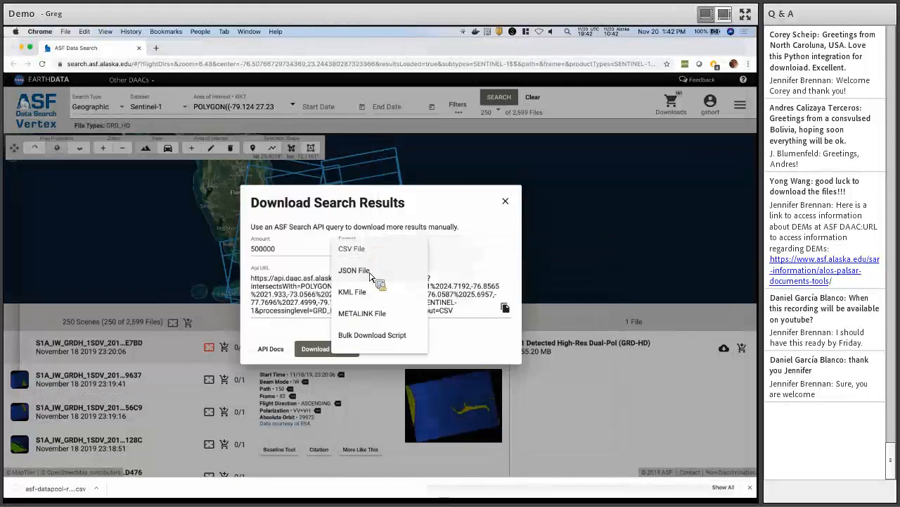
click(370, 274)
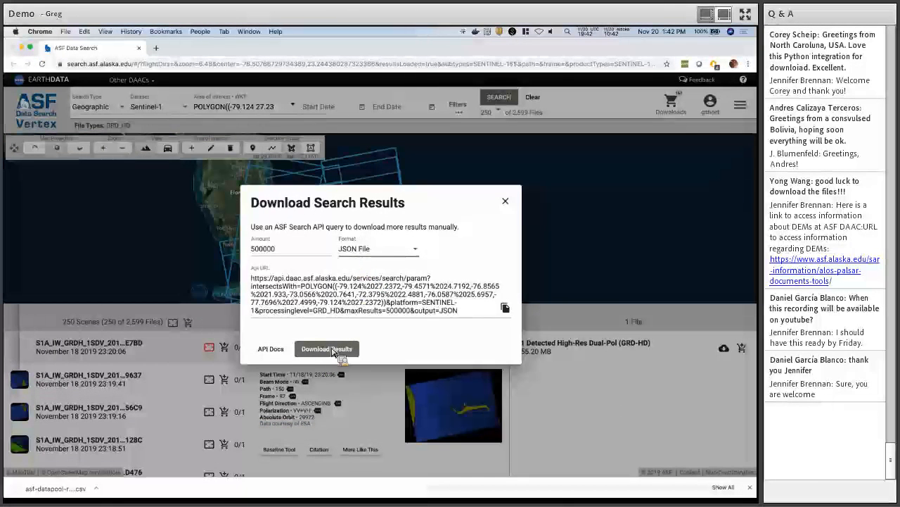
click(333, 350)
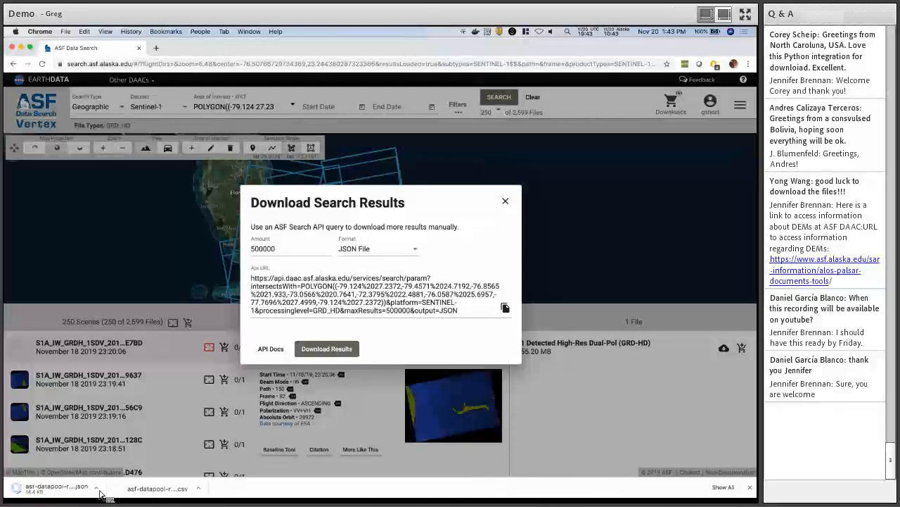
click(751, 488)
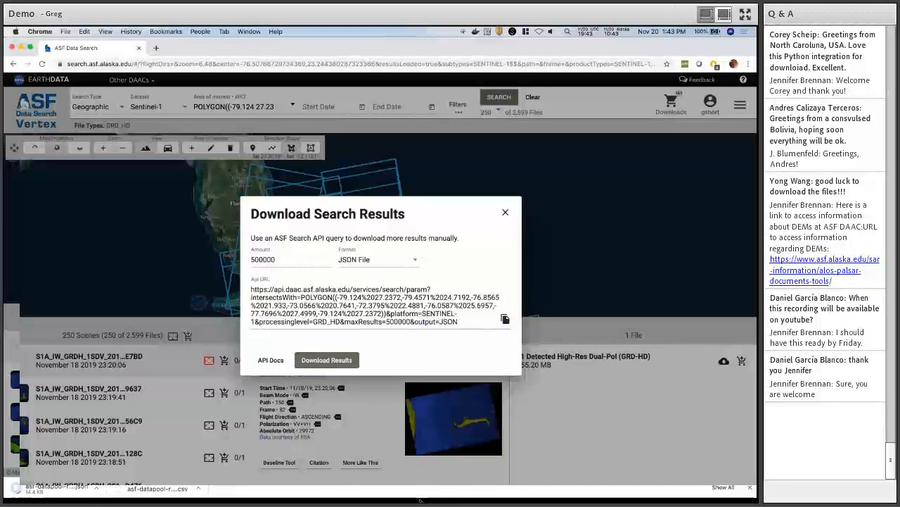
In Terminal, curl the copied API URL, interrupt the streaming JSON, then return to the browser.
click(450, 482)
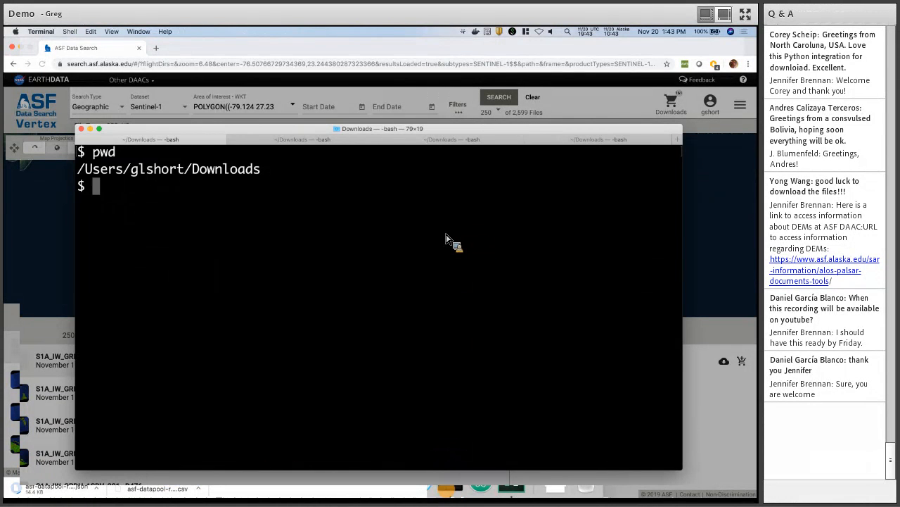
text(curl )
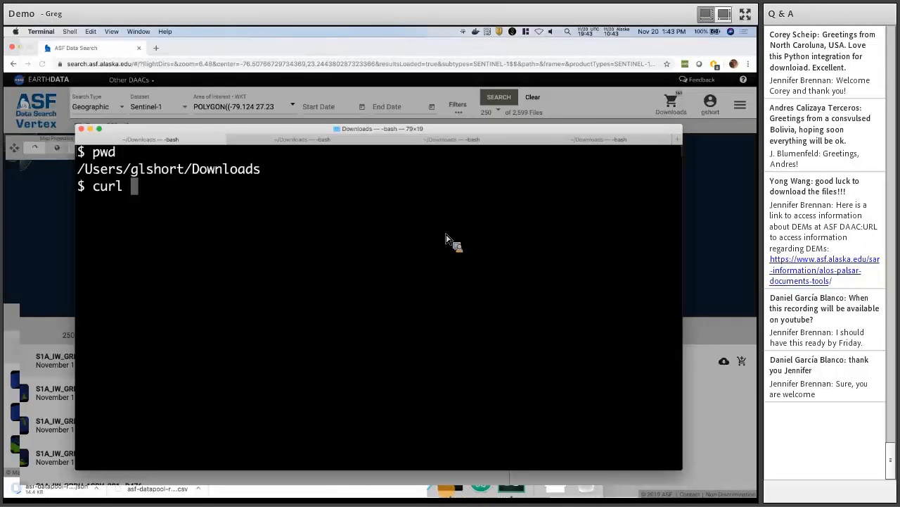
text(')
text(https://api.daac.asf.alaska.edu/services/search/param?intersectsWith=POLYGON((-79.124%2027.2372,-79.4571%2024.7192,-76.8565%2021.933,-73.0566%2020.7641,-72.3795%2022.4881,-76.0587%2025.6957,-77.7696%2027.4999,-79.124%2027.2372))&platform=SENTINEL-1&processinglevel=GRD_HD&maxResults=500000&output=JSON)
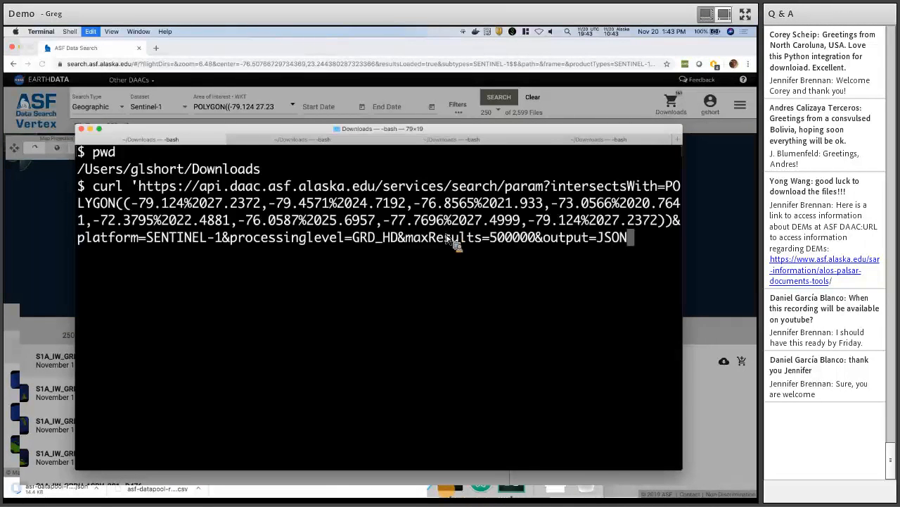
text(')
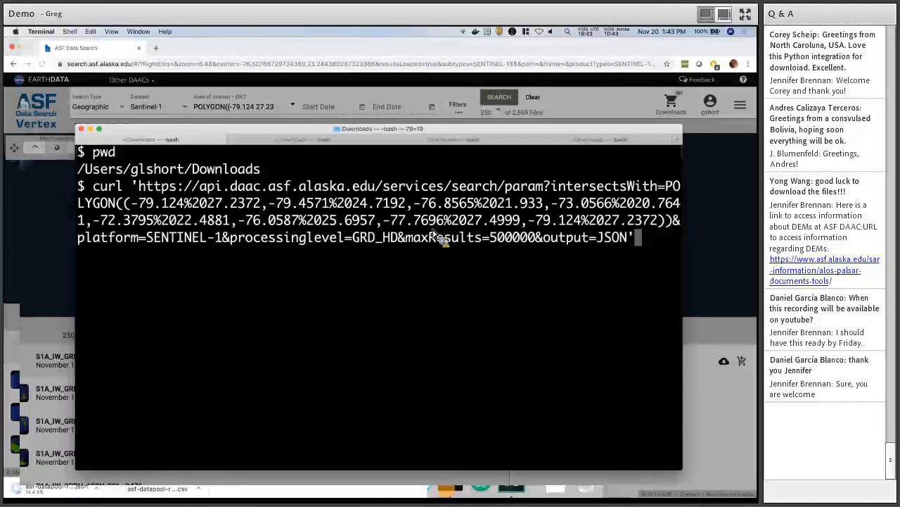
key(Return)
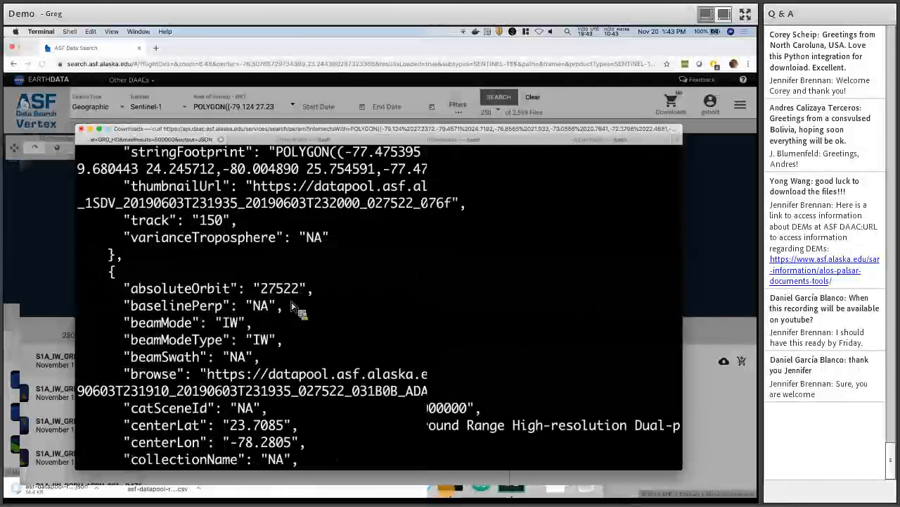
key(ctrl+c)
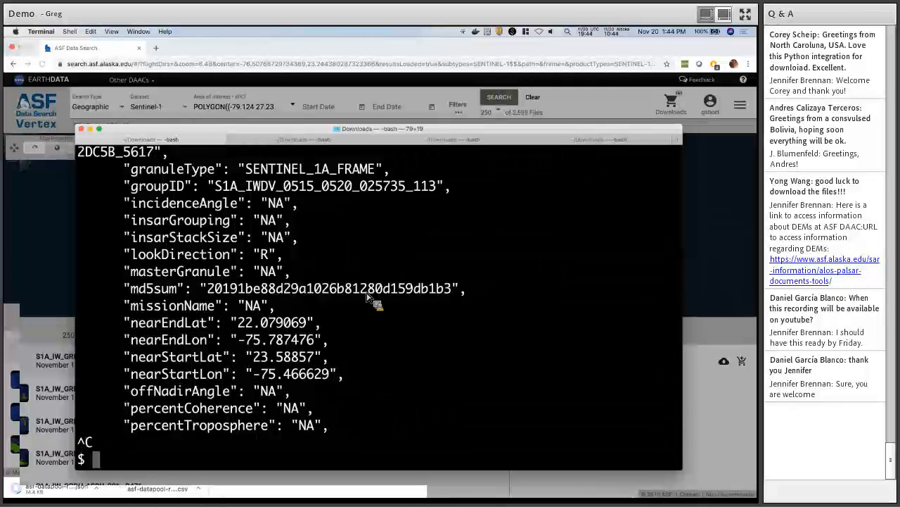
key(super+Tab)
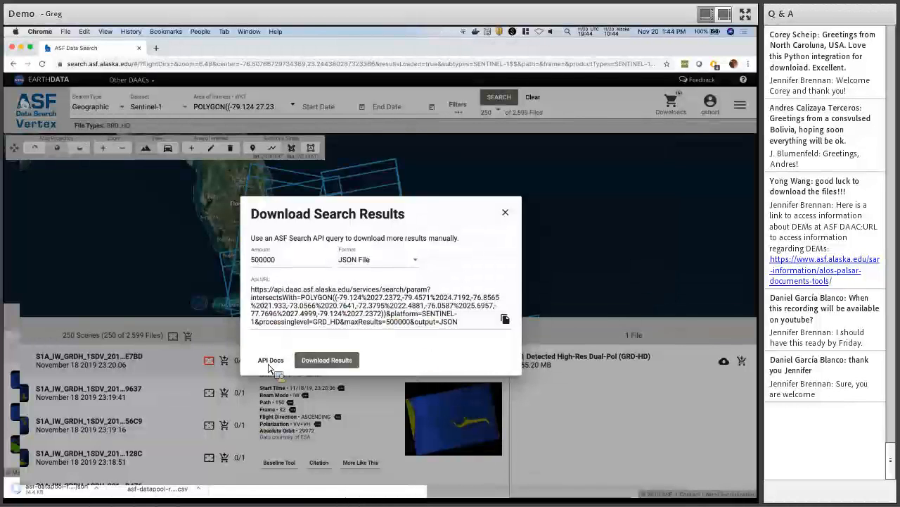
Close the Download Search Results dialog to get back to the Bahamas GRD-HD map.
key(ctrl+F1)
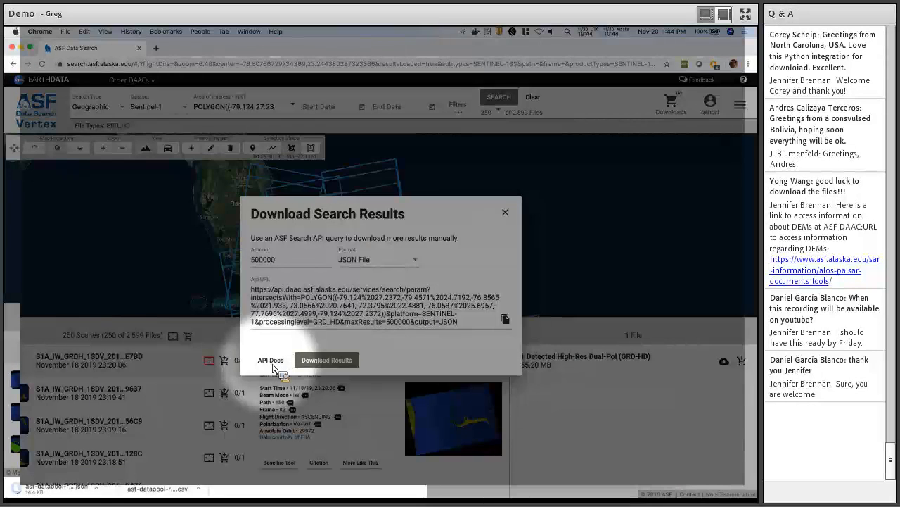
key(ctrl+F1)
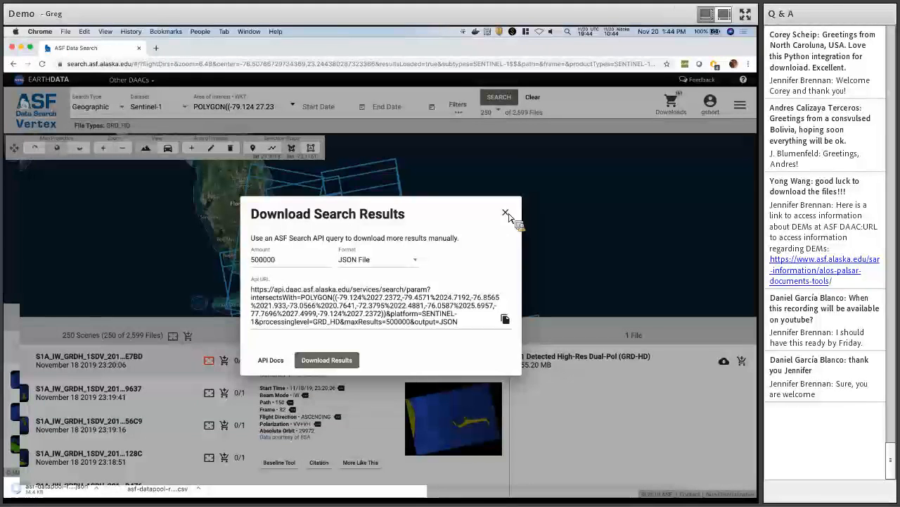
click(576, 216)
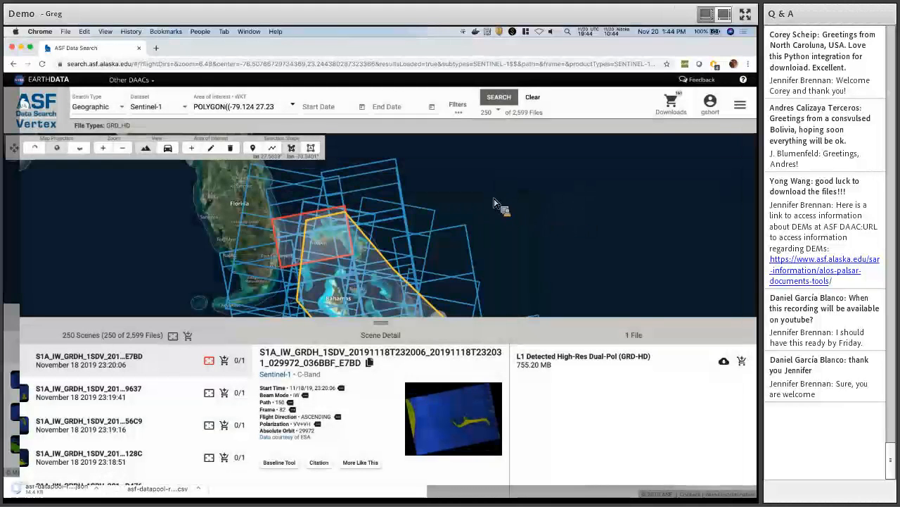
Zoom the map onto the Bahamas area and use Copy Search Link from the ASF apps menu.
scroll(494, 203, down, 2)
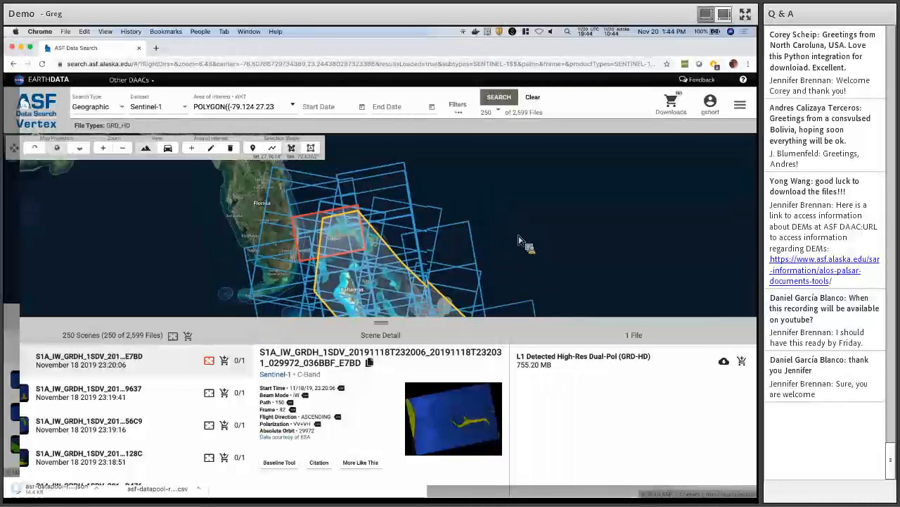
scroll(515, 224, up, 2)
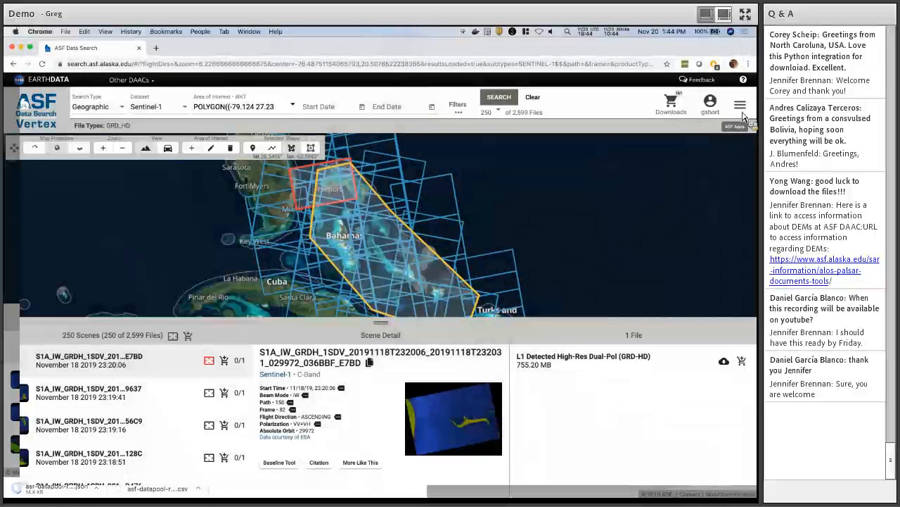
click(740, 106)
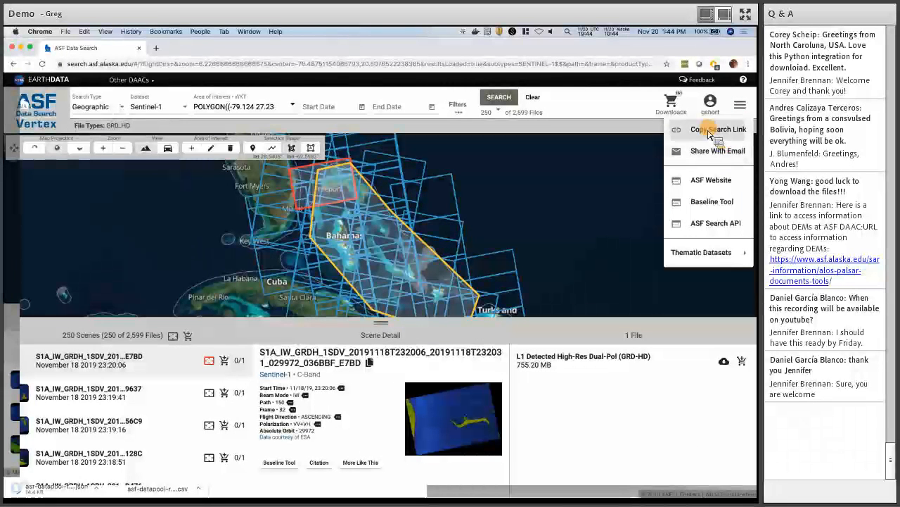
click(714, 131)
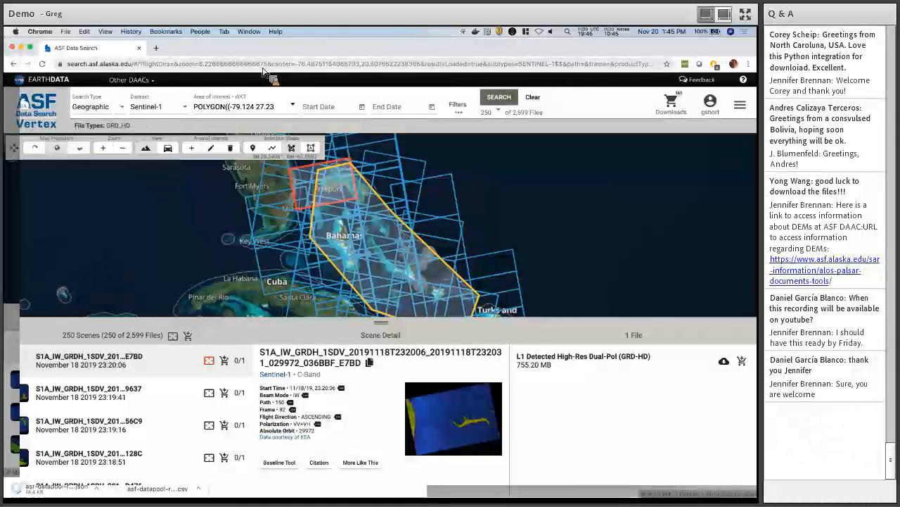
Load the copied search link in a new Chrome tab, then open another blank tab.
key(super+t)
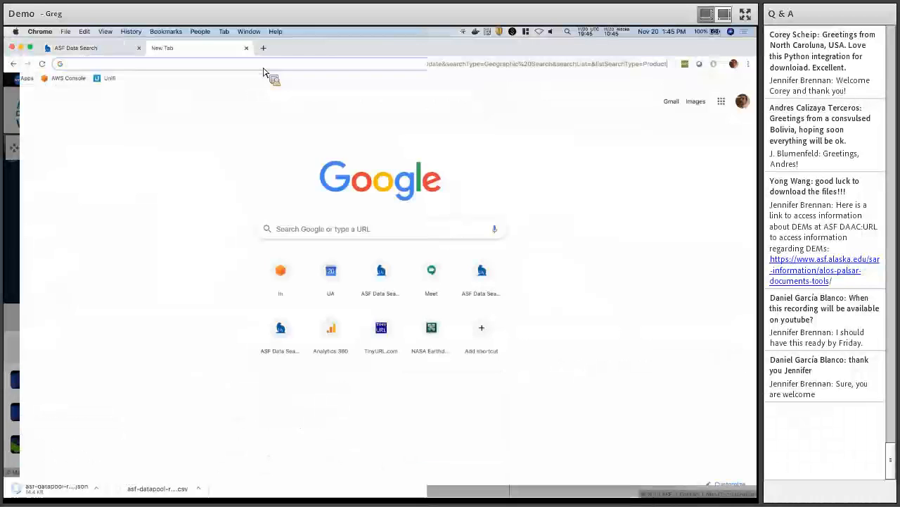
key(super+v)
key(Return)
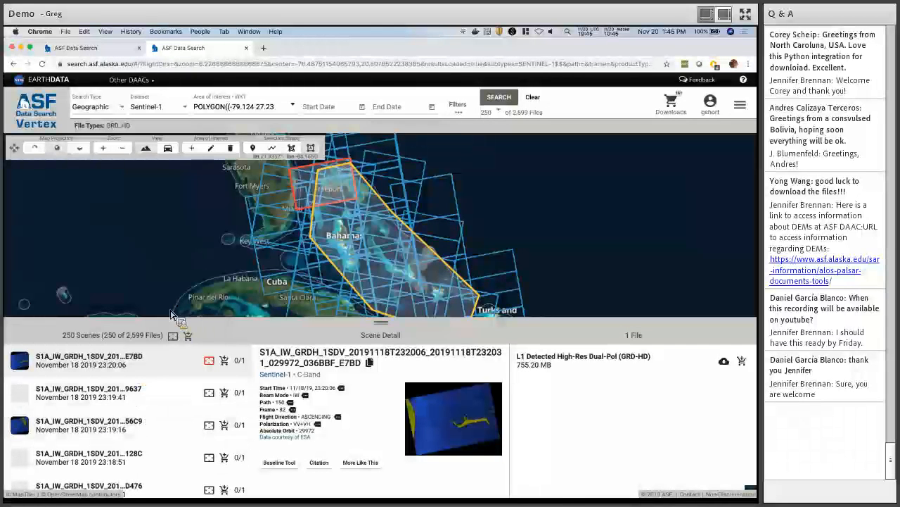
key(super+t)
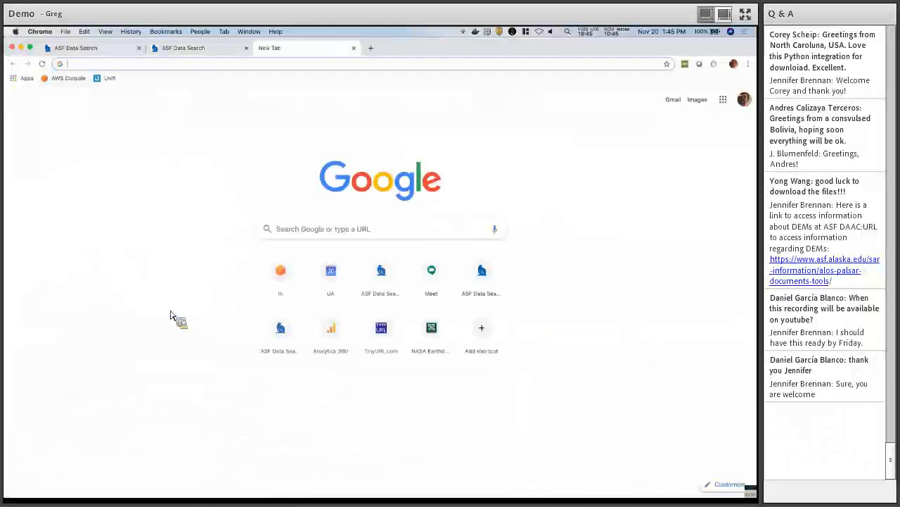
Shorten the ASF search link on tinyurl.com and copy the resulting short URL.
text(tinyurl.com)
key(Return)
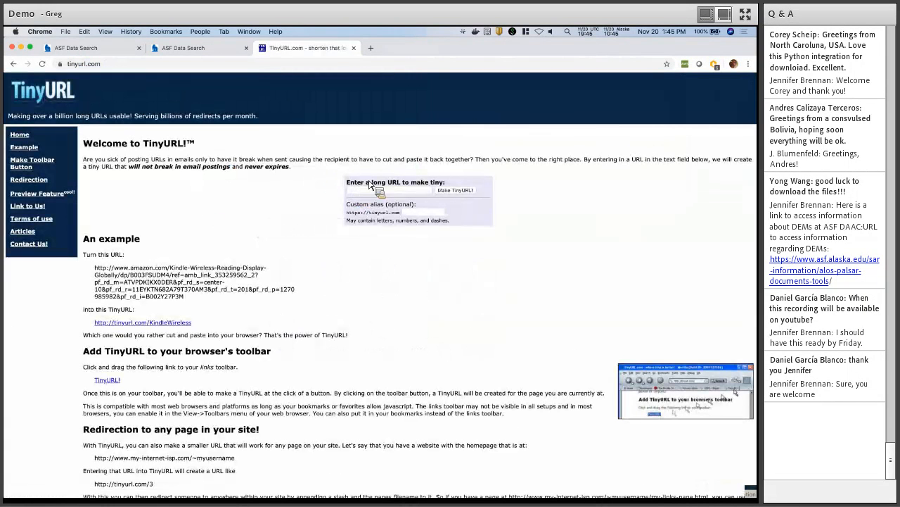
click(386, 189)
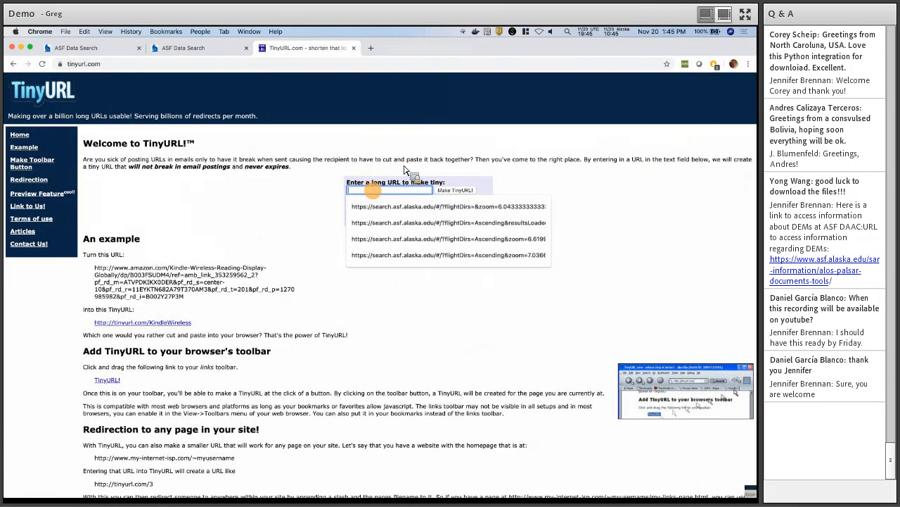
key(super+v)
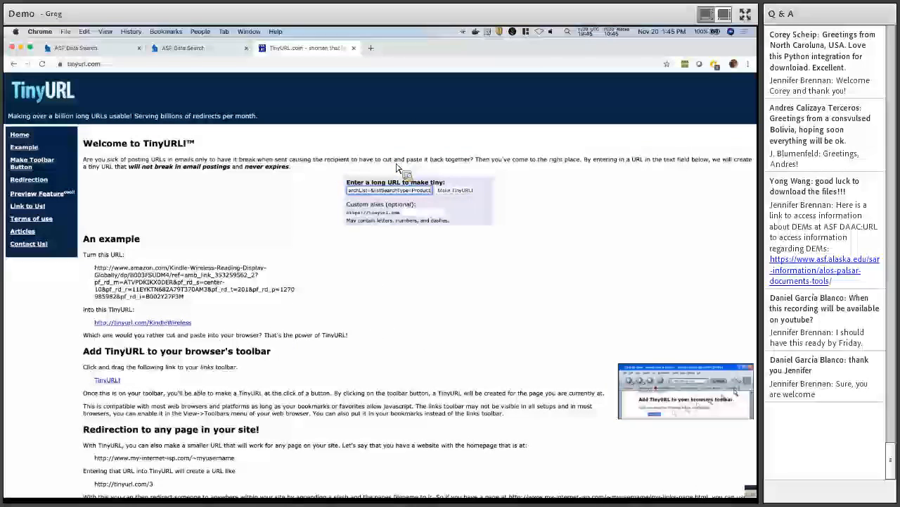
click(455, 191)
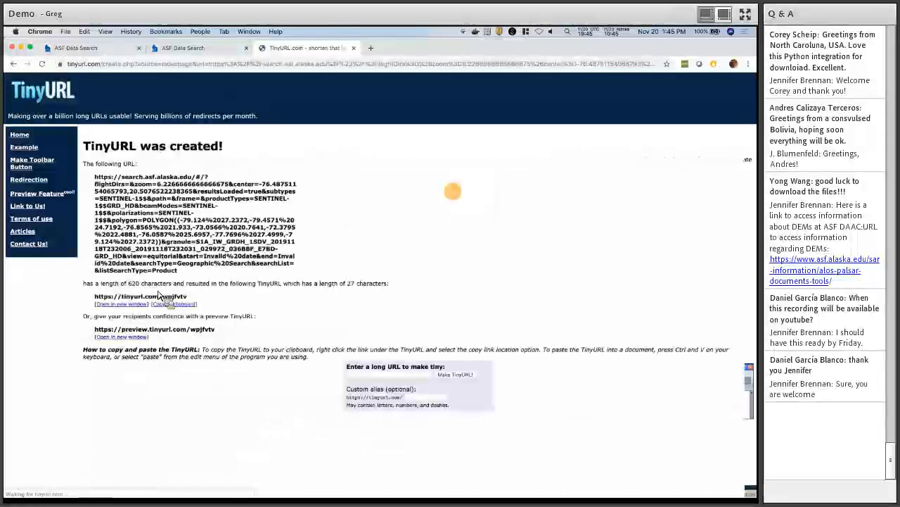
click(176, 304)
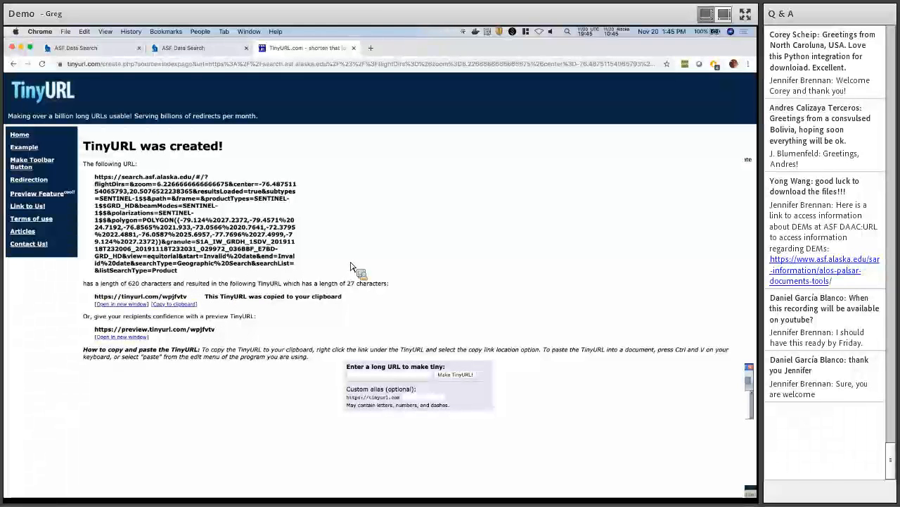
Open the tinyurl.com/wpjfvtv link in a fresh tab to reload the Bahamas search.
key(super+w)
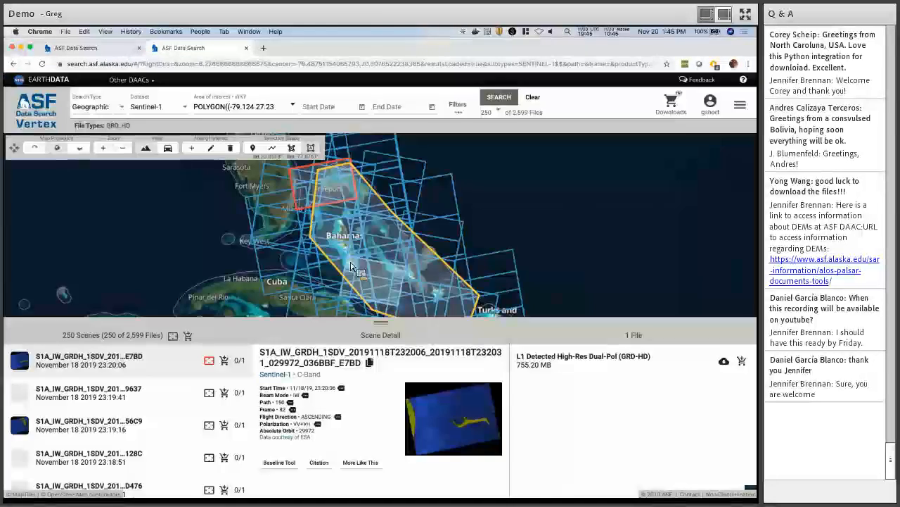
key(super+t)
key(super+v)
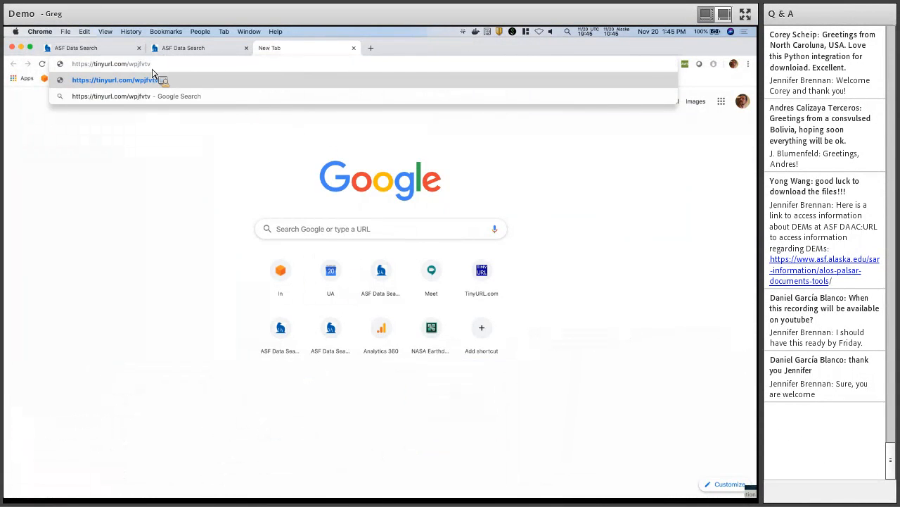
click(159, 81)
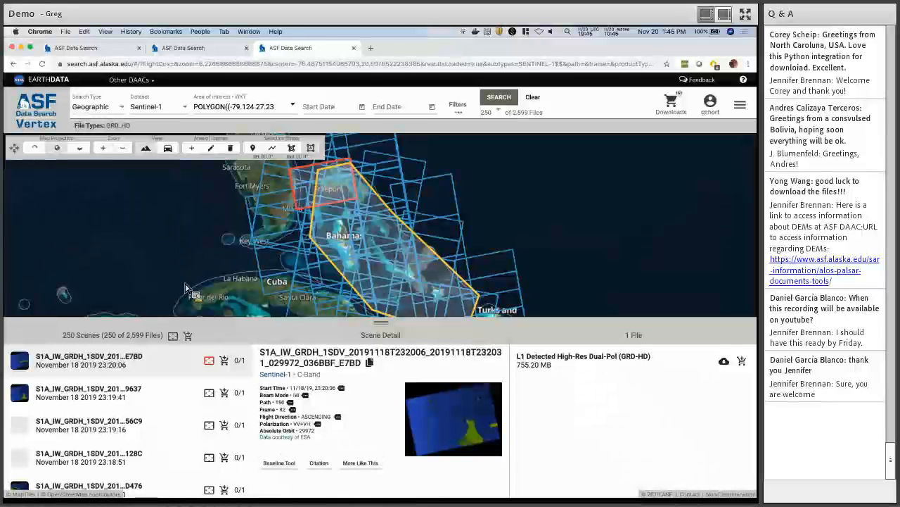
click(740, 104)
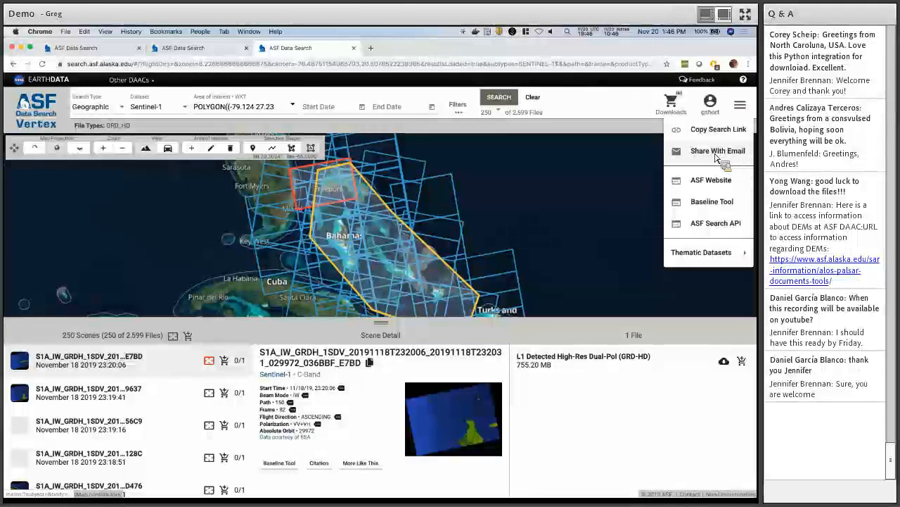
Start a Share With Email message containing the search link and add two colleagues as recipients.
click(717, 156)
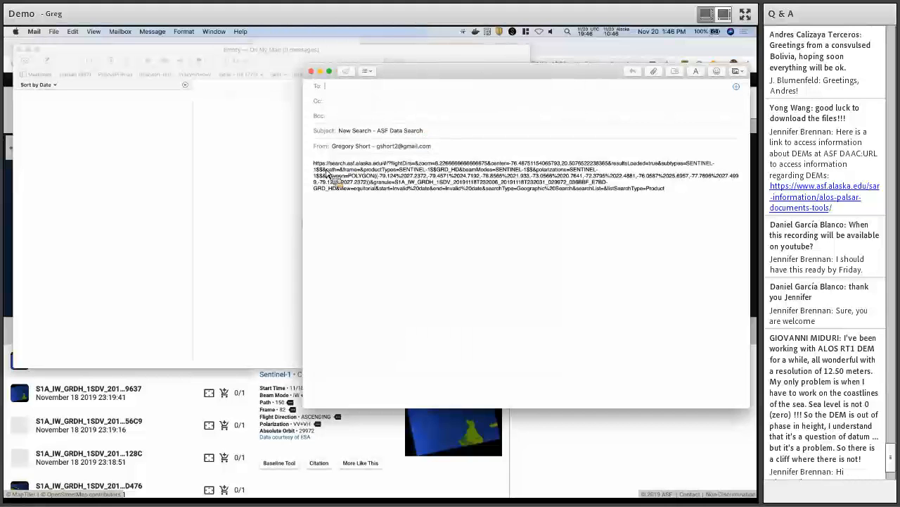
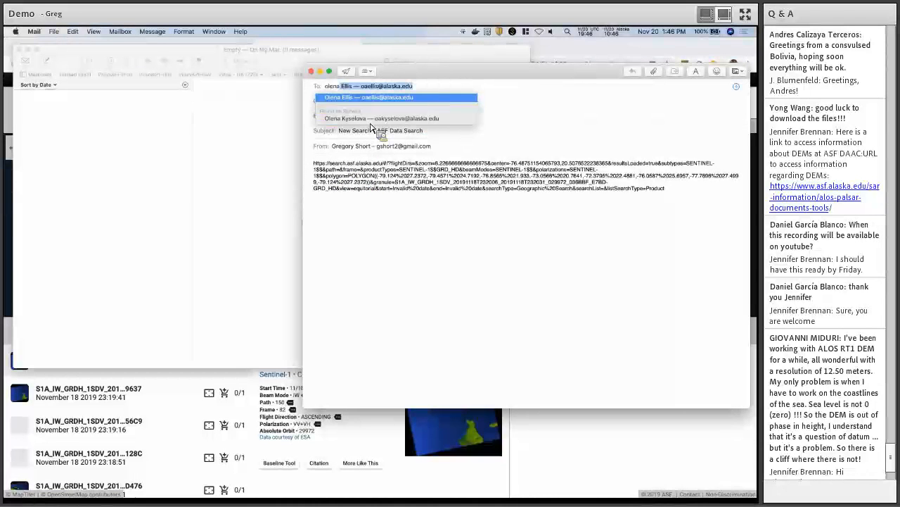
key(Return)
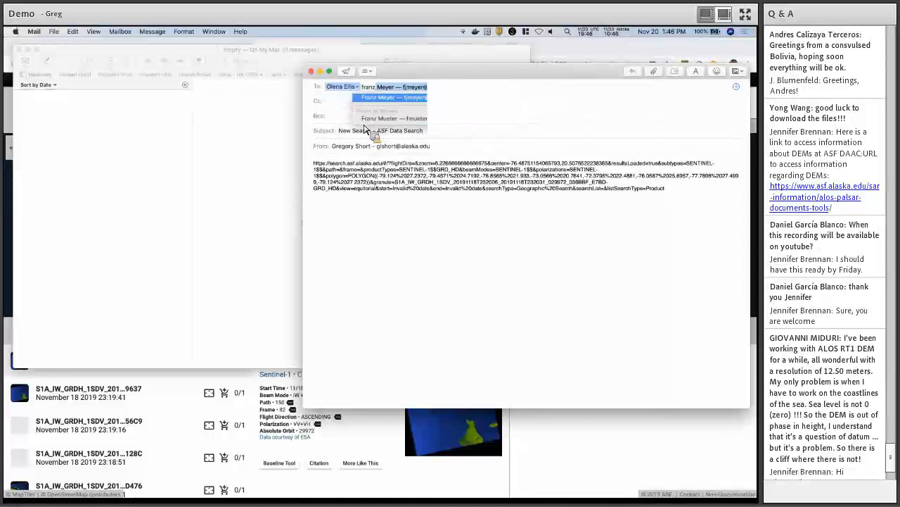
key(Return)
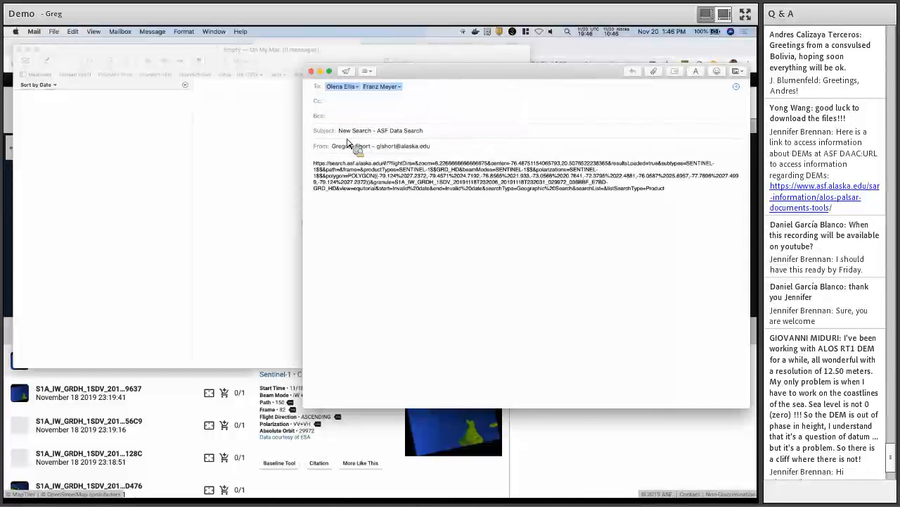
Add the note 'Hey, check out these sweet search results!' above the link, send, and return to Vertex.
click(315, 167)
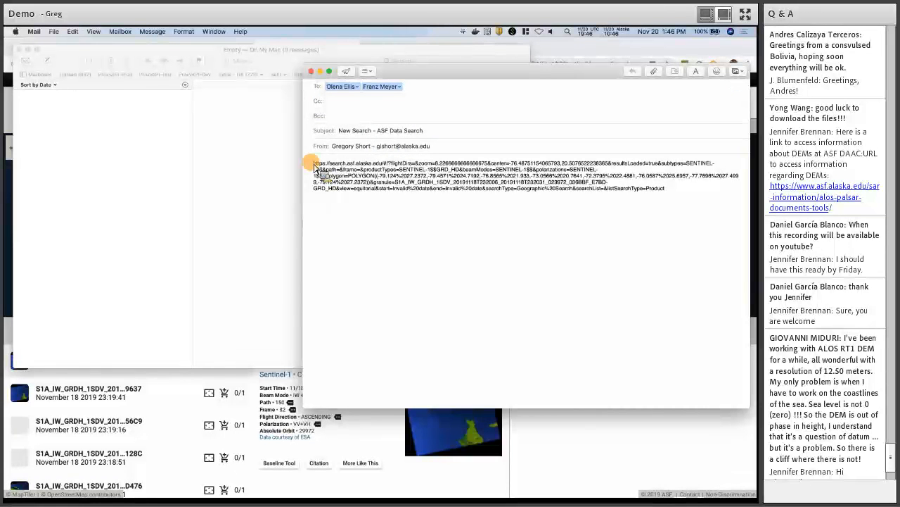
key(Return)
text(Hey, check out these sweet search results!)
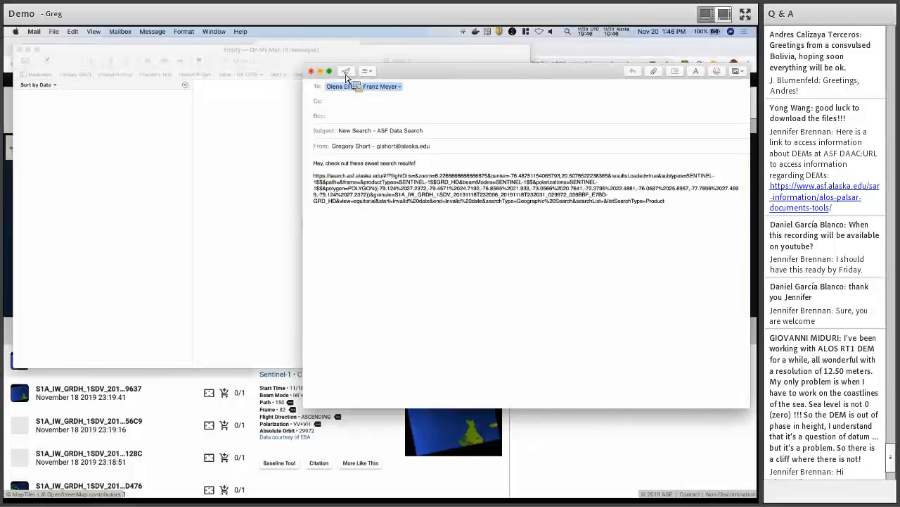
key(super+shift+d)
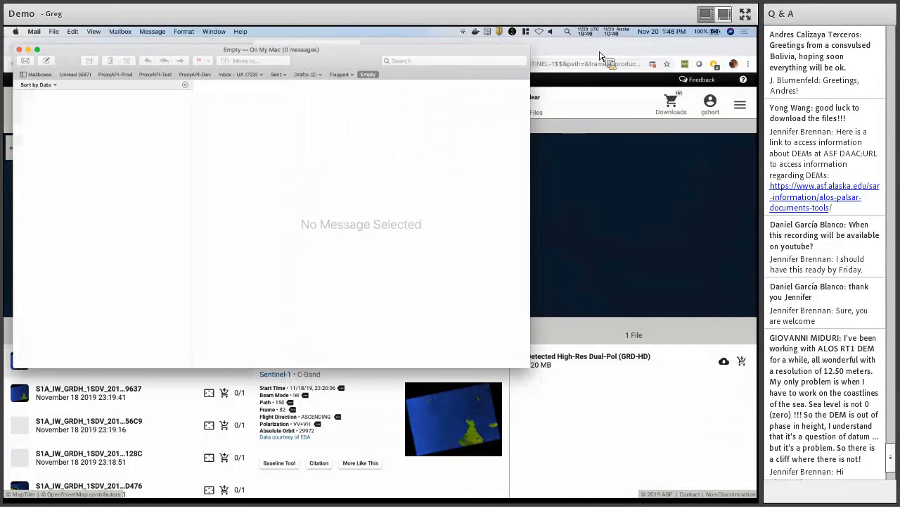
click(600, 55)
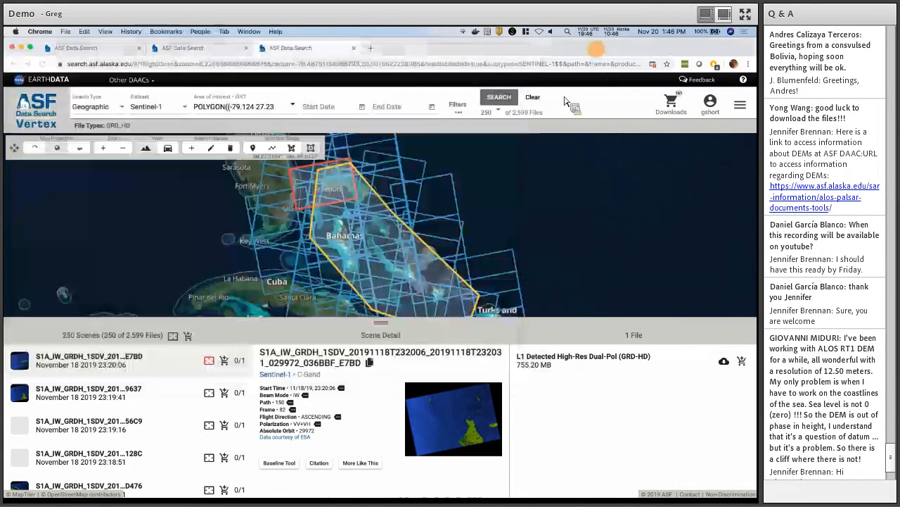
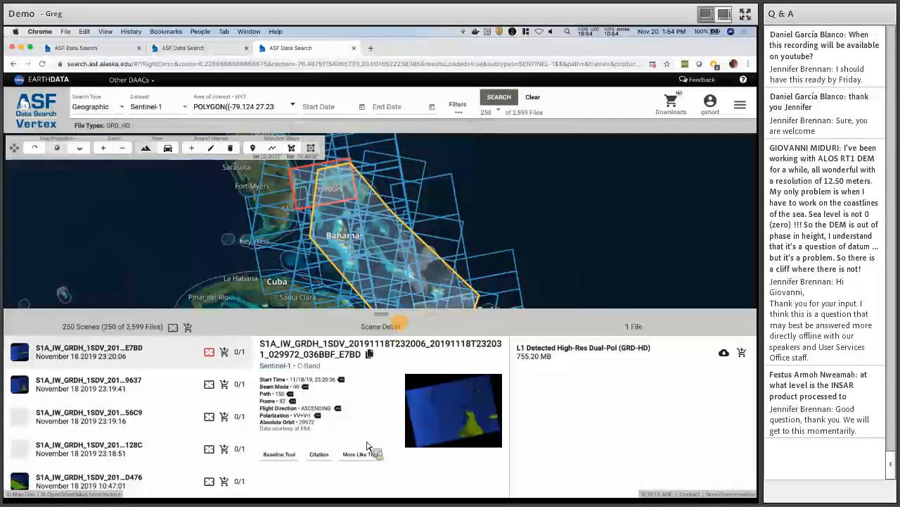
drag(377, 313, 363, 447)
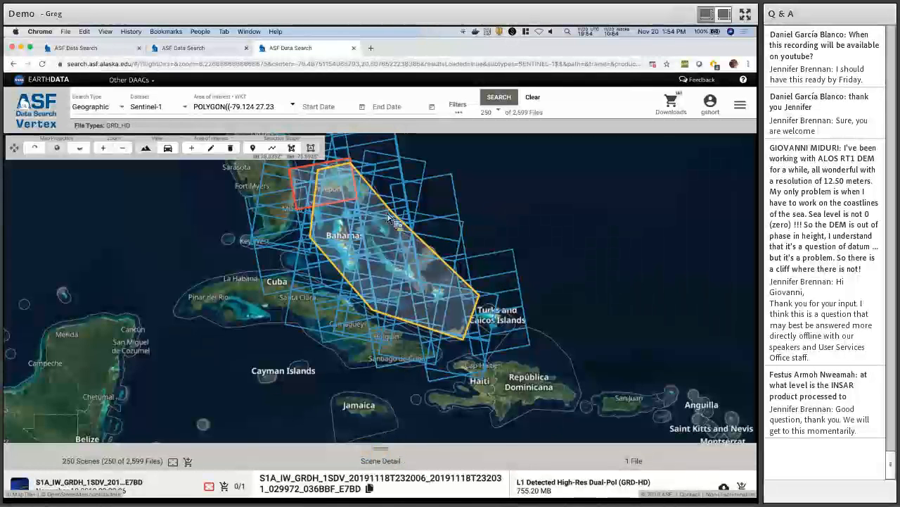
drag(381, 447, 383, 146)
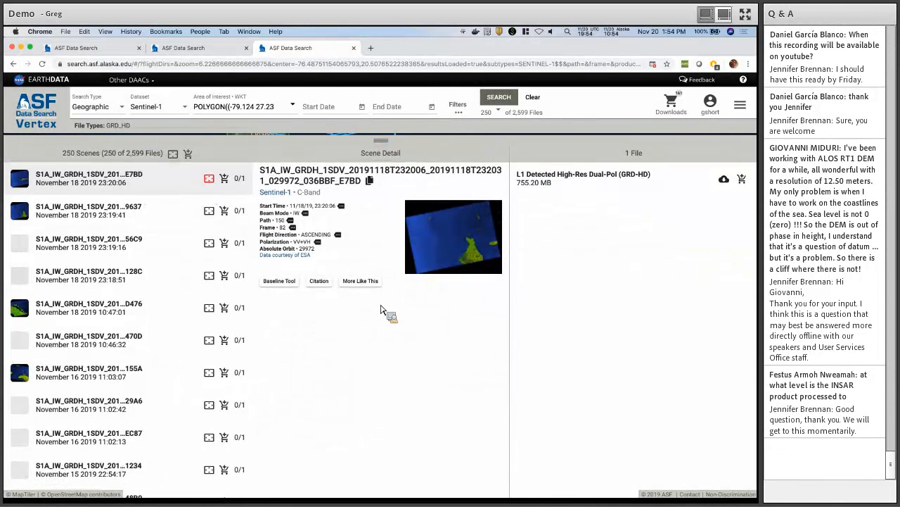
drag(381, 142, 380, 309)
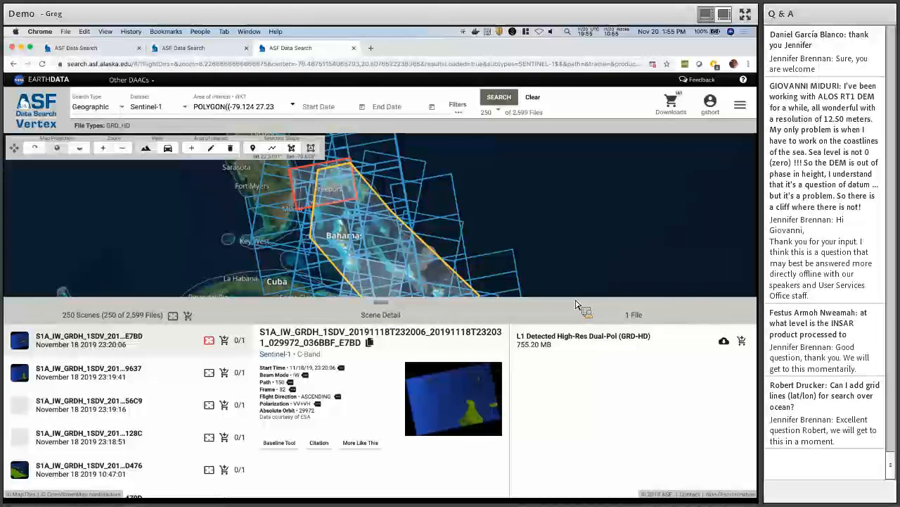
click(448, 47)
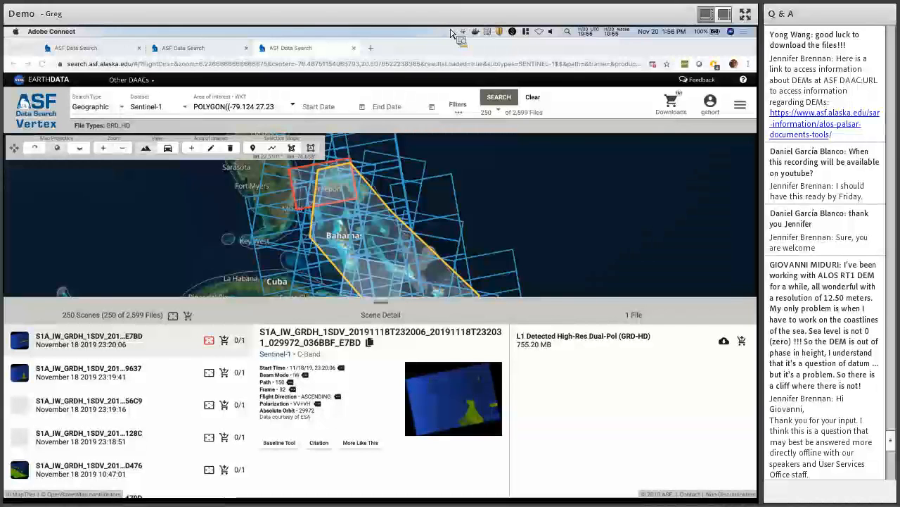
Clear the Bahamas area of interest and results, leaving all 9,283,902 Sentinel-1 files.
click(536, 104)
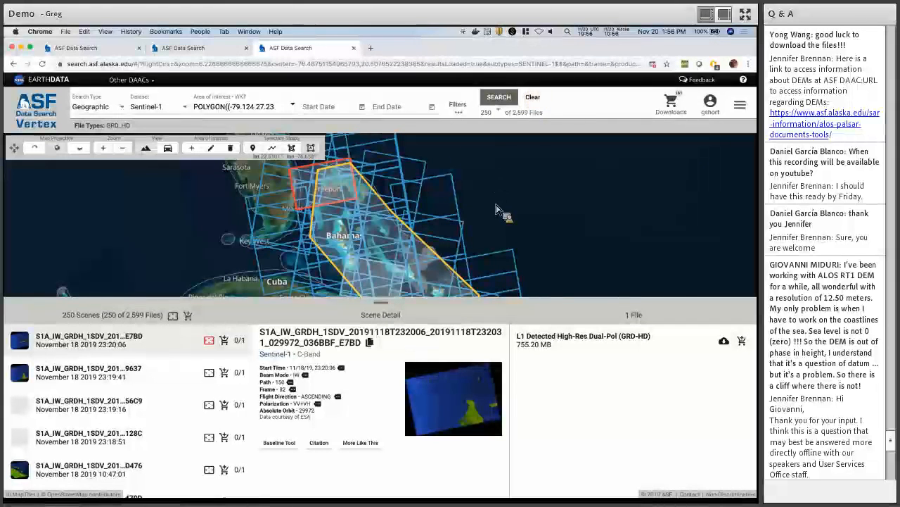
click(534, 101)
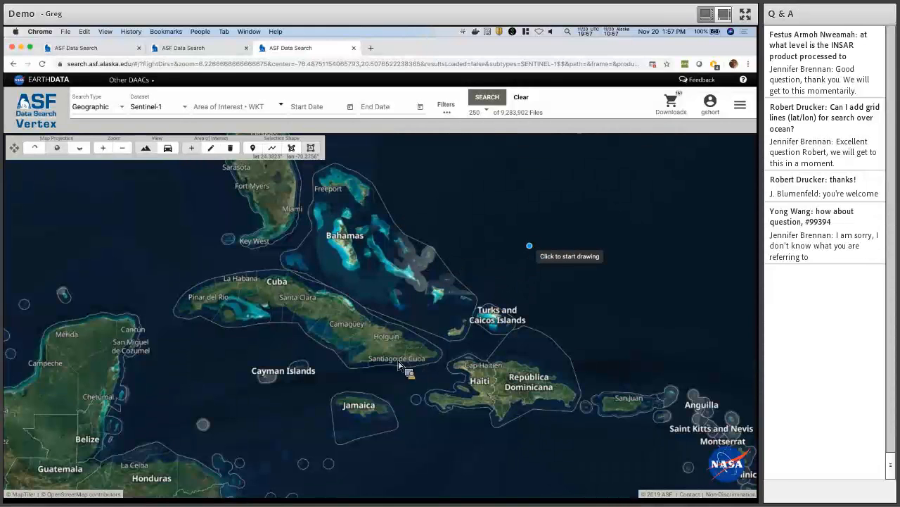
Scroll through the cleared Sentinel-1 search with no area drawn, then switch to another application.
scroll(398, 364, down, 2)
scroll(398, 363, down, 2)
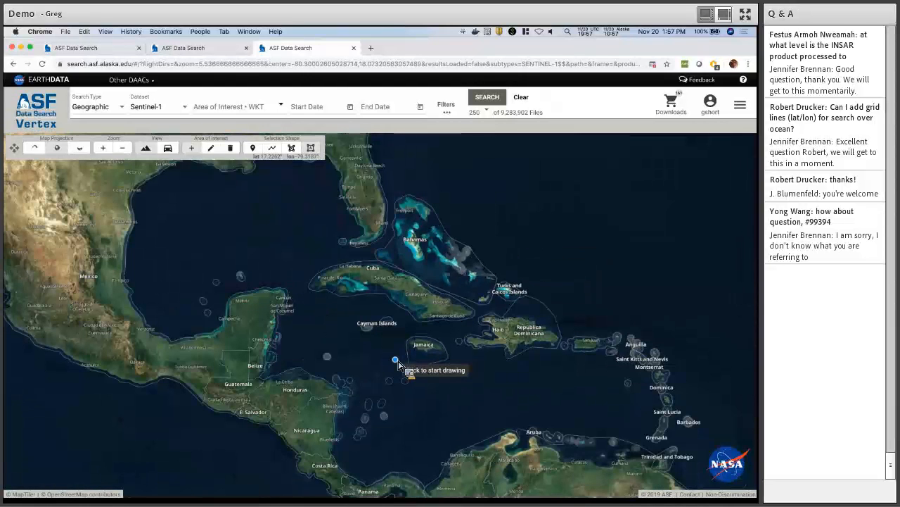
scroll(399, 363, down, 3)
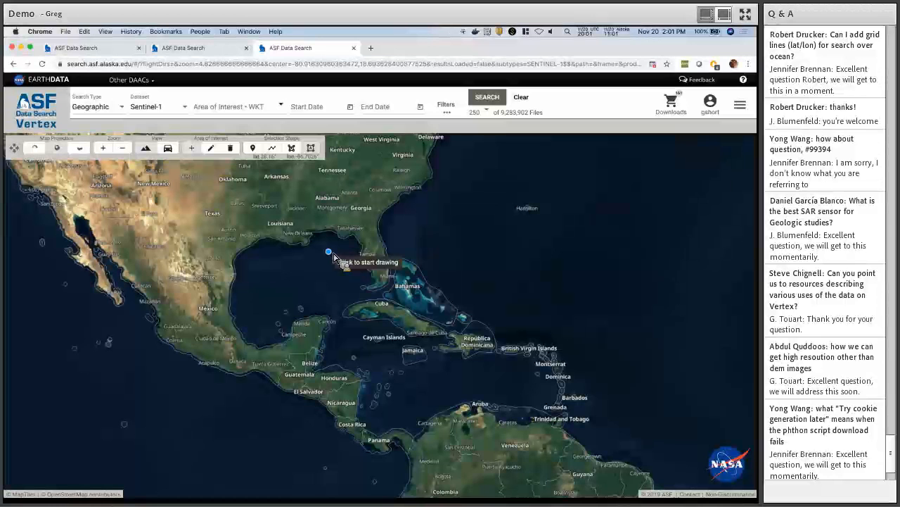
key(super+Tab)
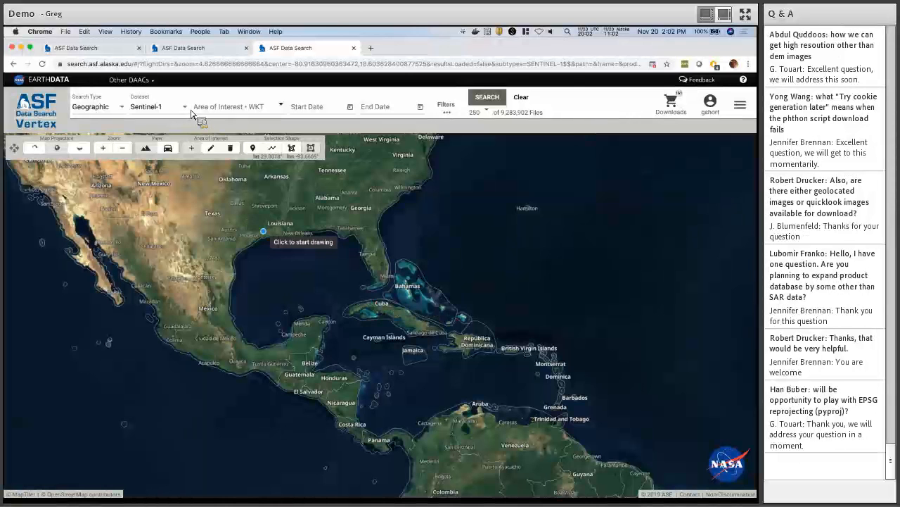
click(187, 110)
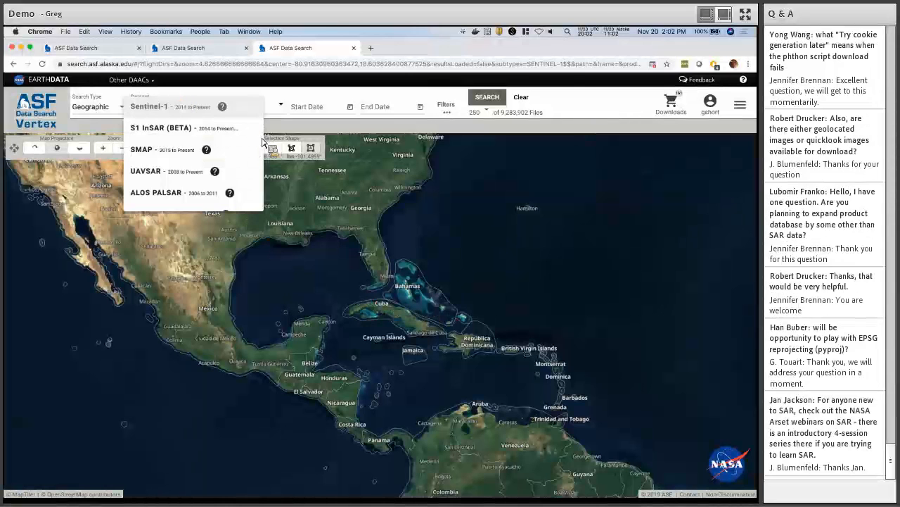
click(222, 106)
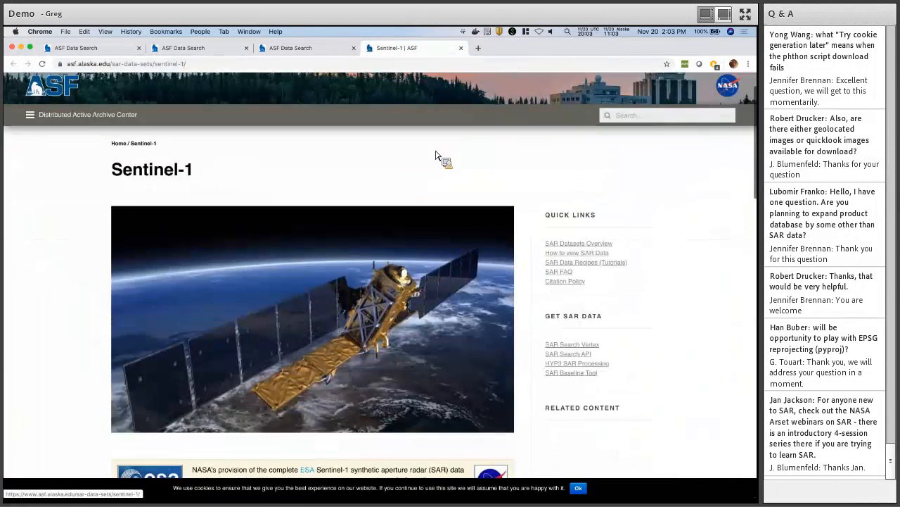
scroll(450, 176, down, 10)
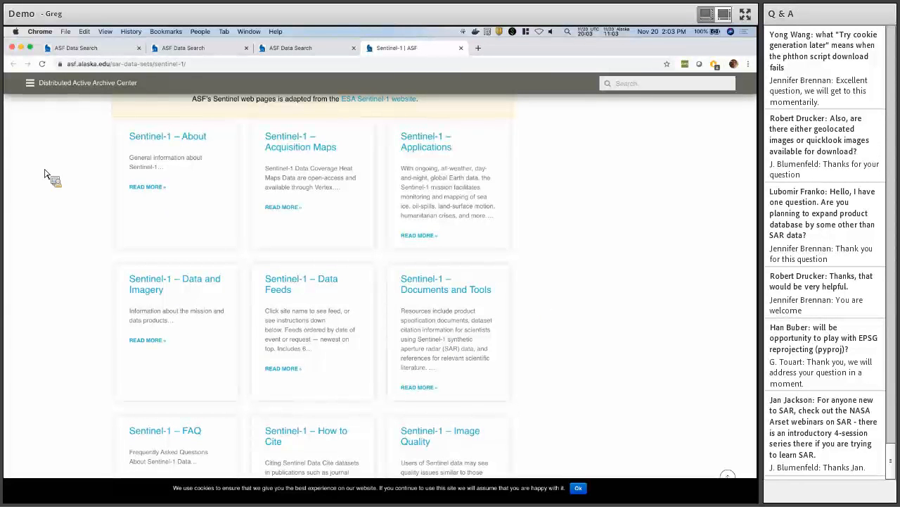
scroll(45, 174, up, 3)
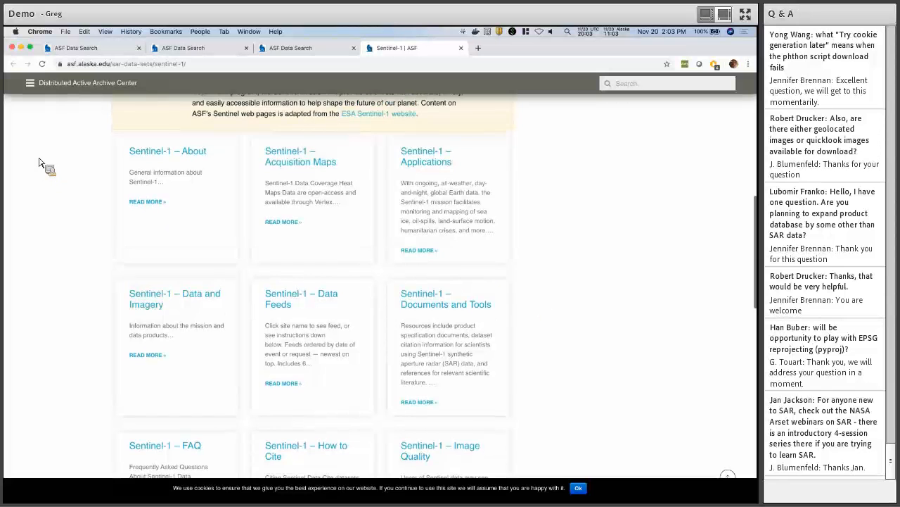
scroll(41, 174, up, 4)
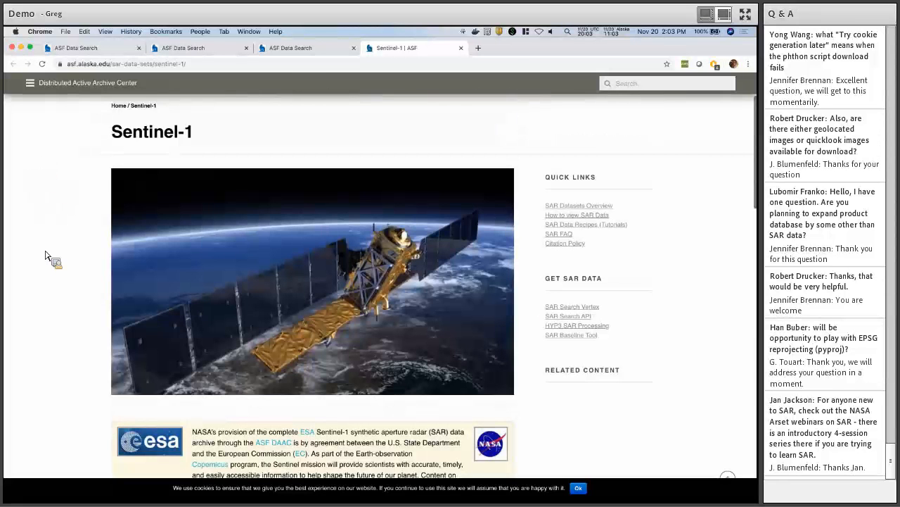
scroll(45, 255, up, 2)
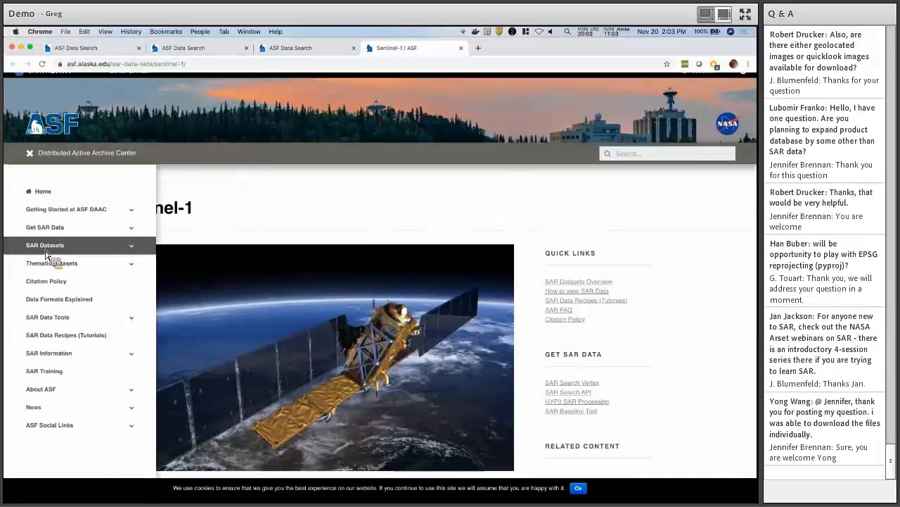
click(45, 251)
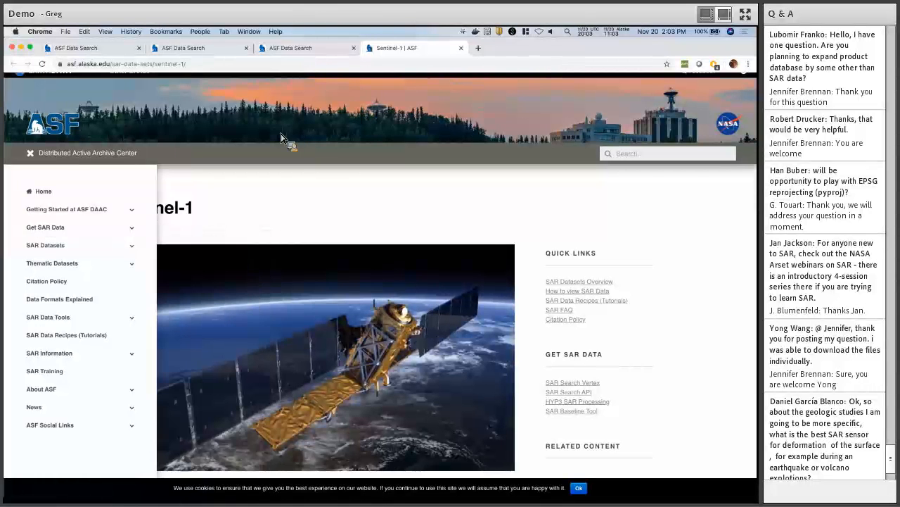
click(462, 48)
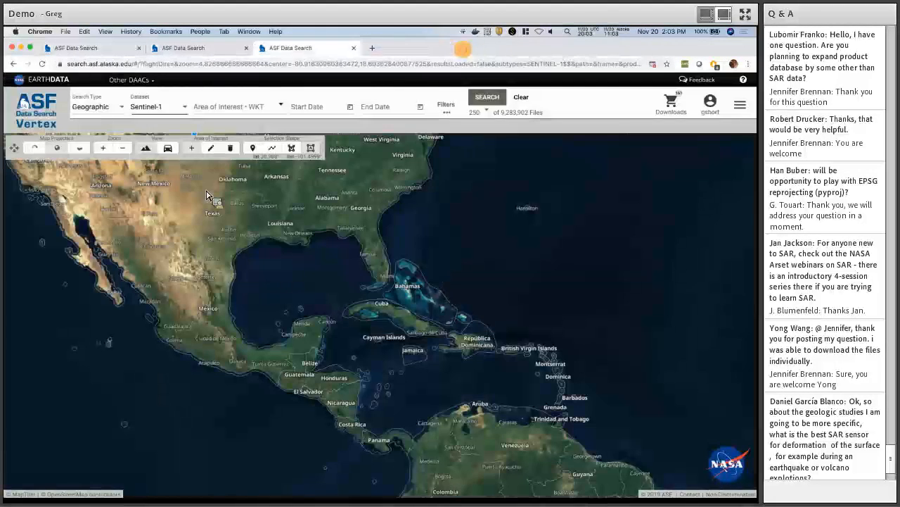